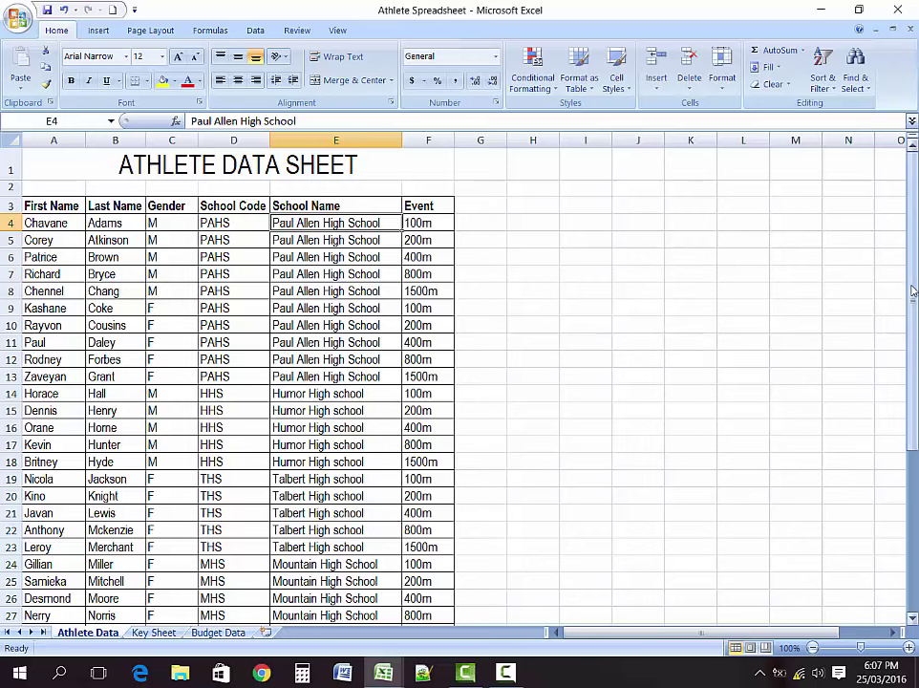
Review the athlete records on the Athlete Data sheet and the expenditure, school and sponsor tables on the Key Sheet
drag(912, 290, 912, 492)
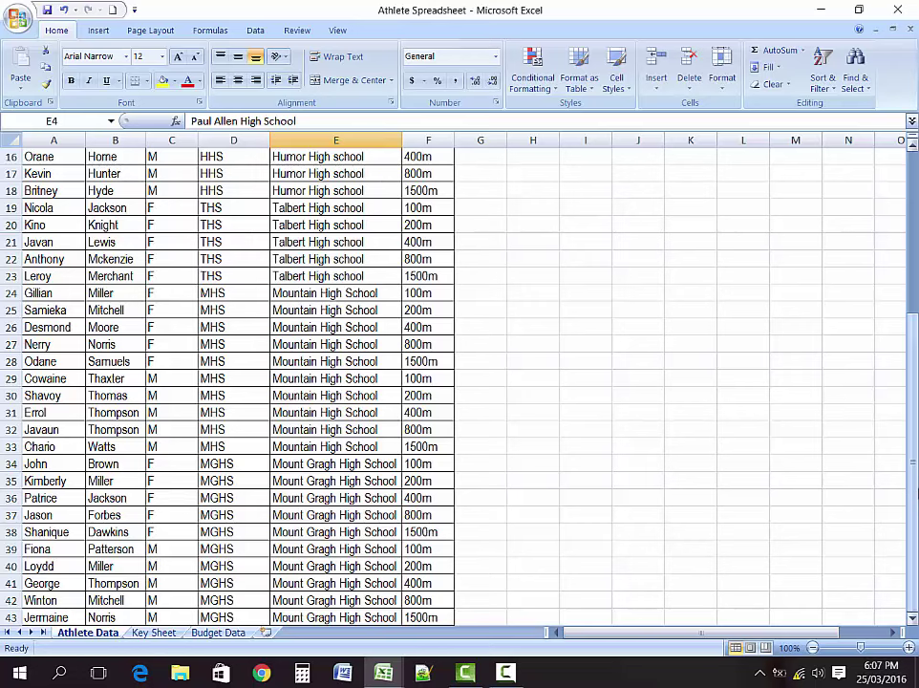
drag(914, 459, 914, 457)
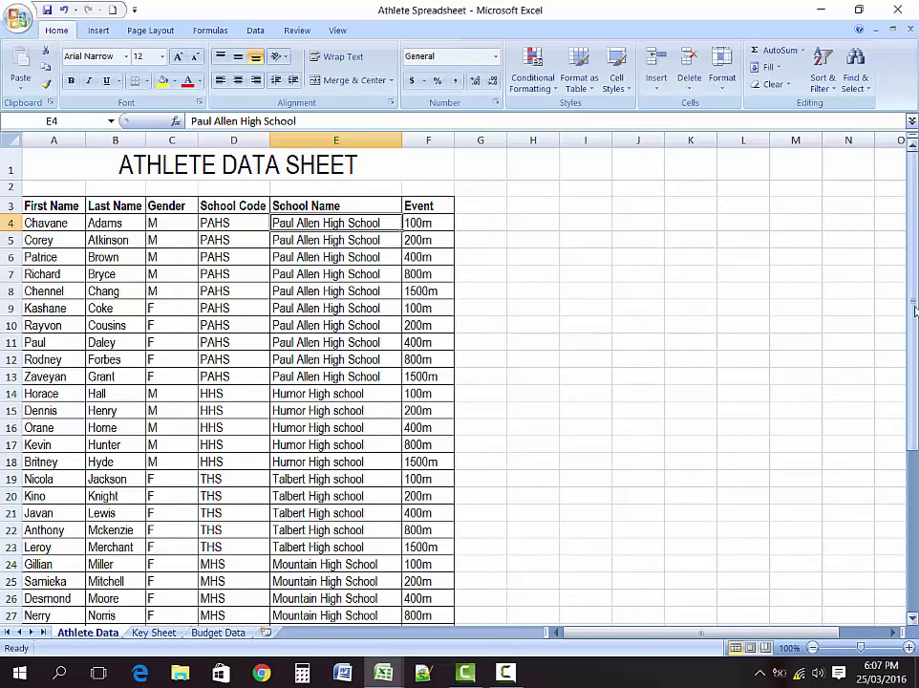
drag(914, 311, 915, 363)
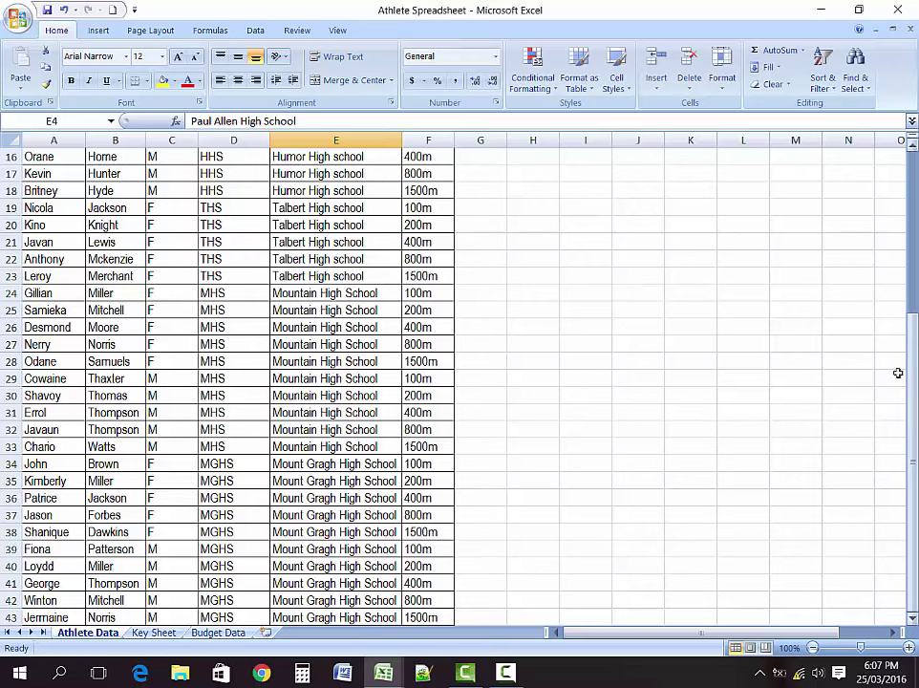
drag(912, 372, 912, 315)
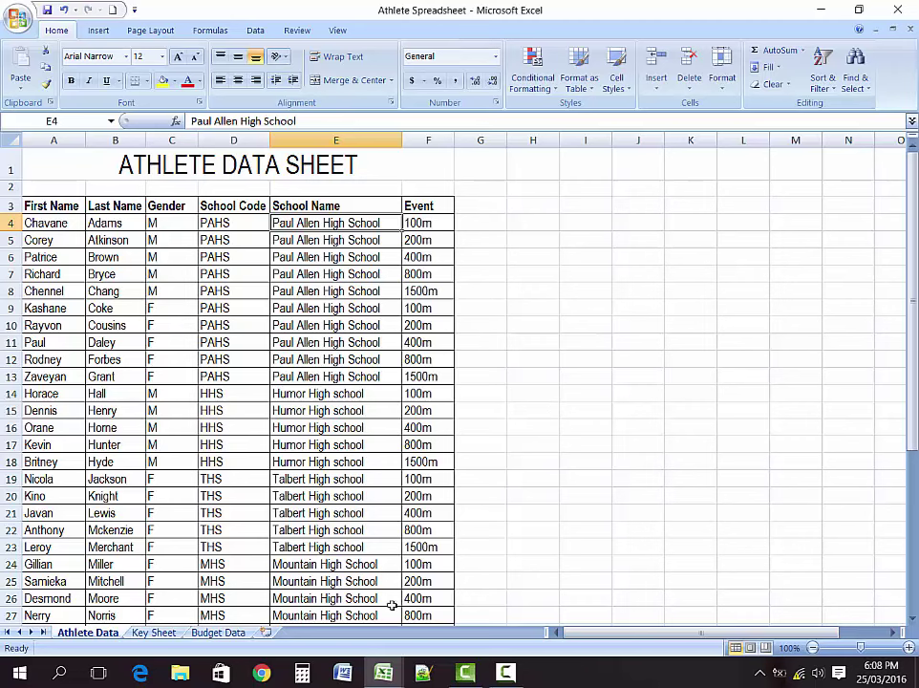
click(158, 633)
scroll(153, 502, down, 6)
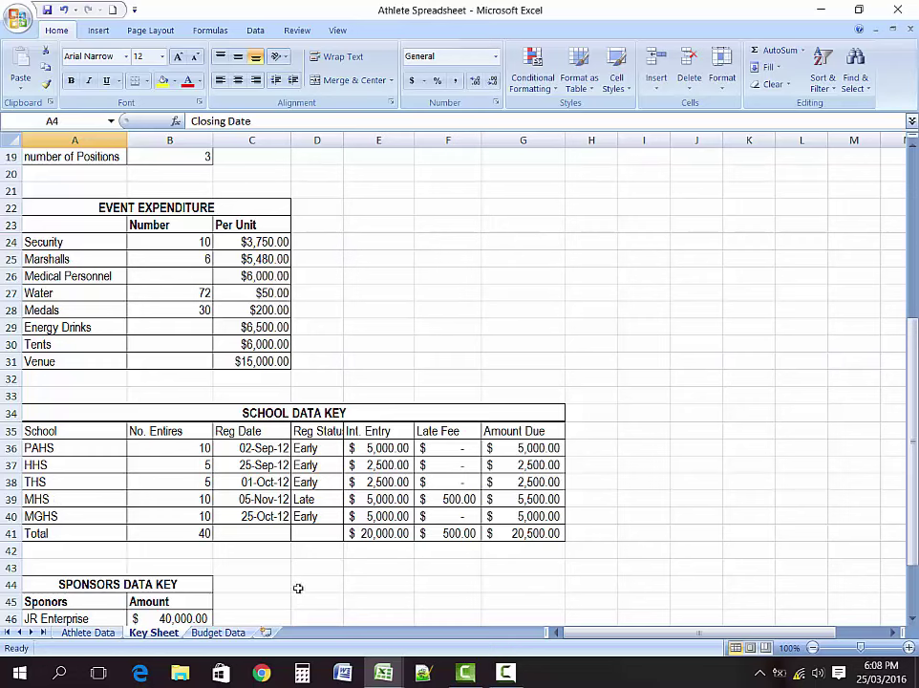
click(88, 632)
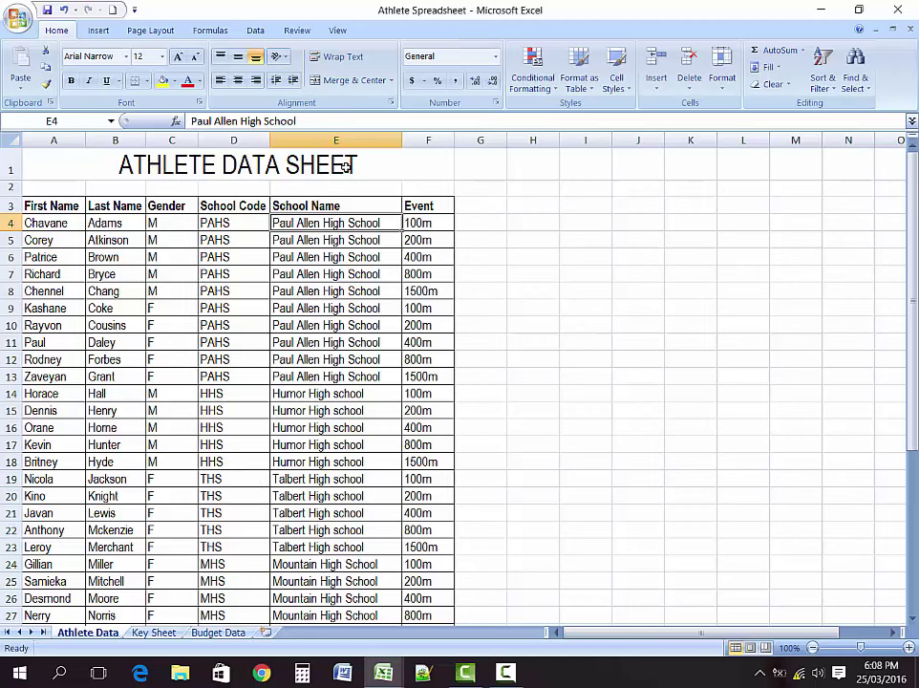
Insert three blank rows above the ATHLETE DATA SHEET title
click(161, 168)
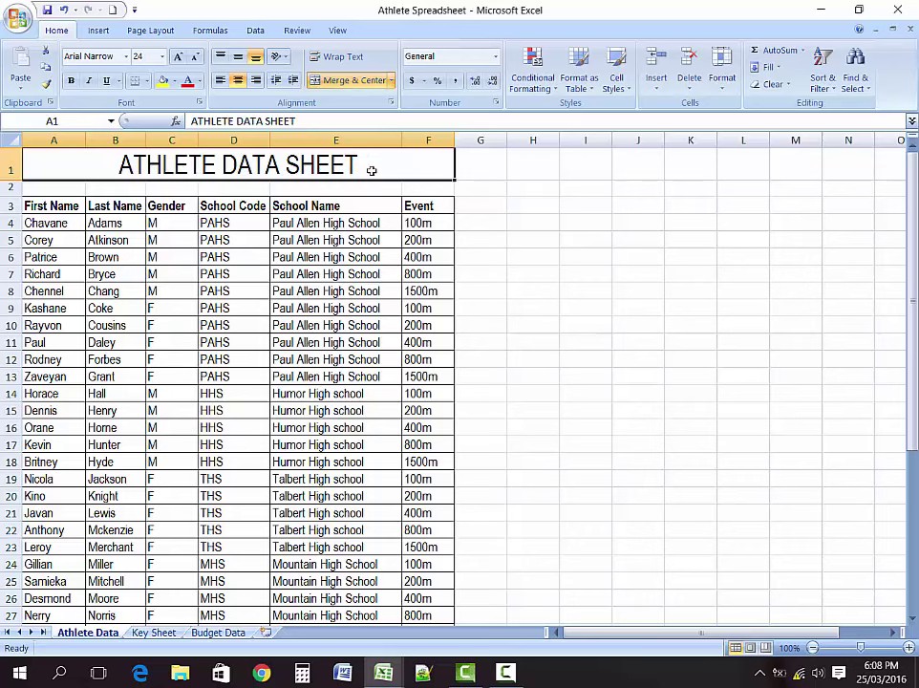
click(656, 81)
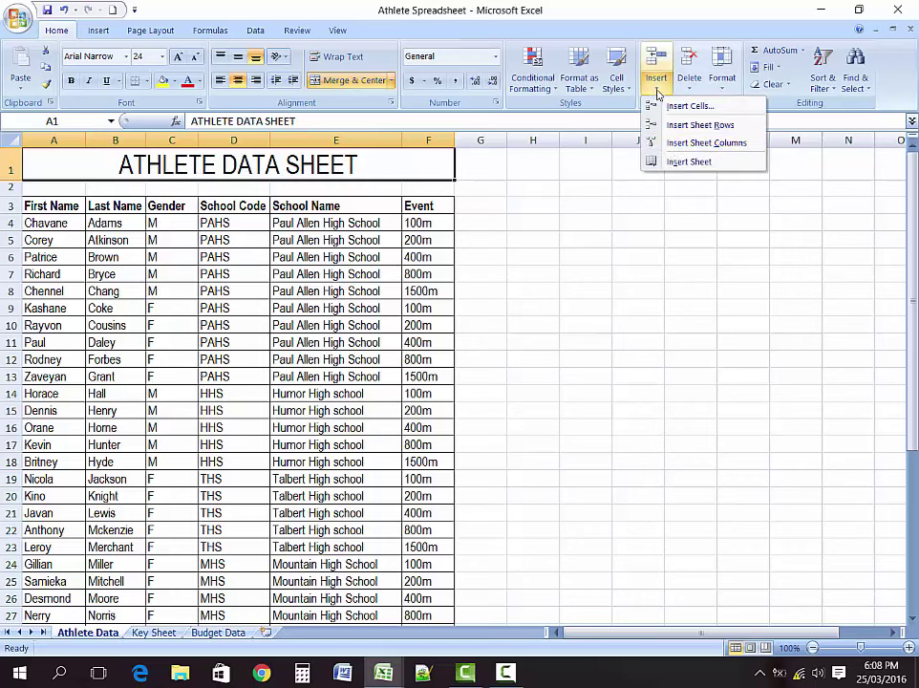
click(698, 125)
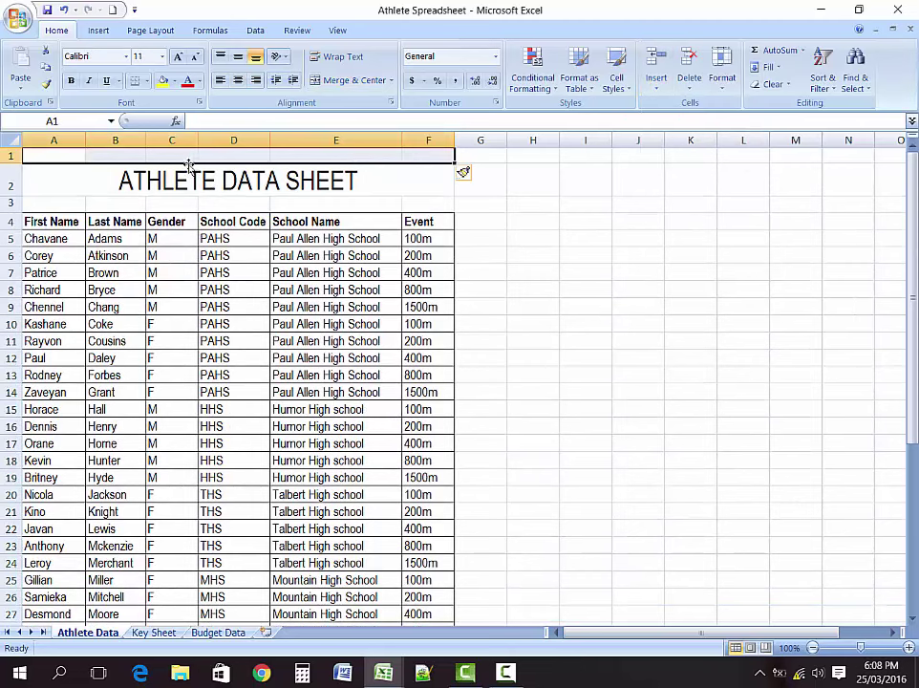
click(67, 158)
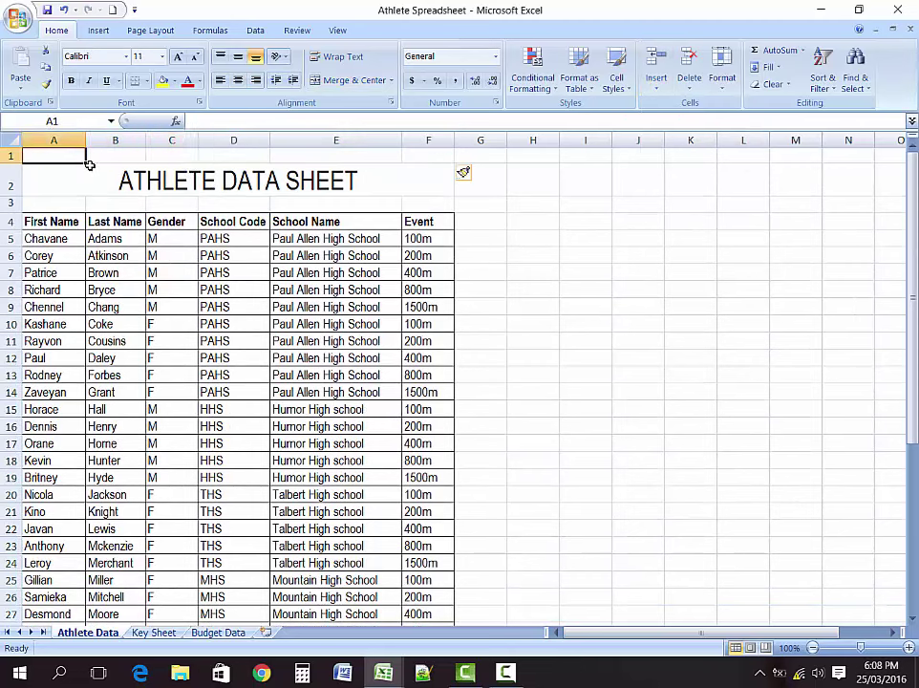
drag(69, 158, 449, 187)
click(353, 80)
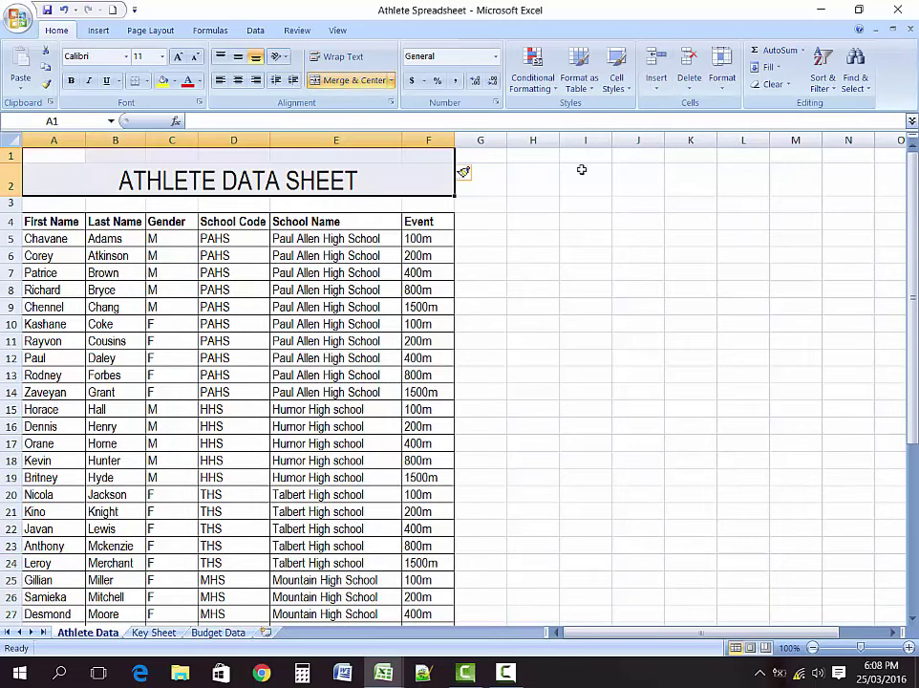
click(658, 90)
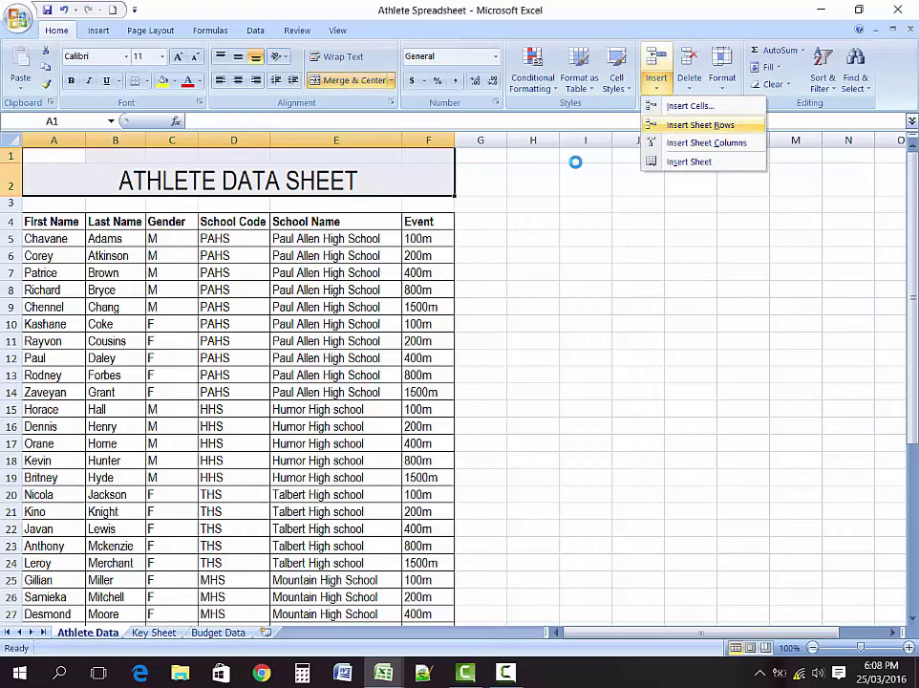
click(680, 124)
Enter the labels "Name", "Name of school" and "candidate #" in cells A1 to A3
click(72, 160)
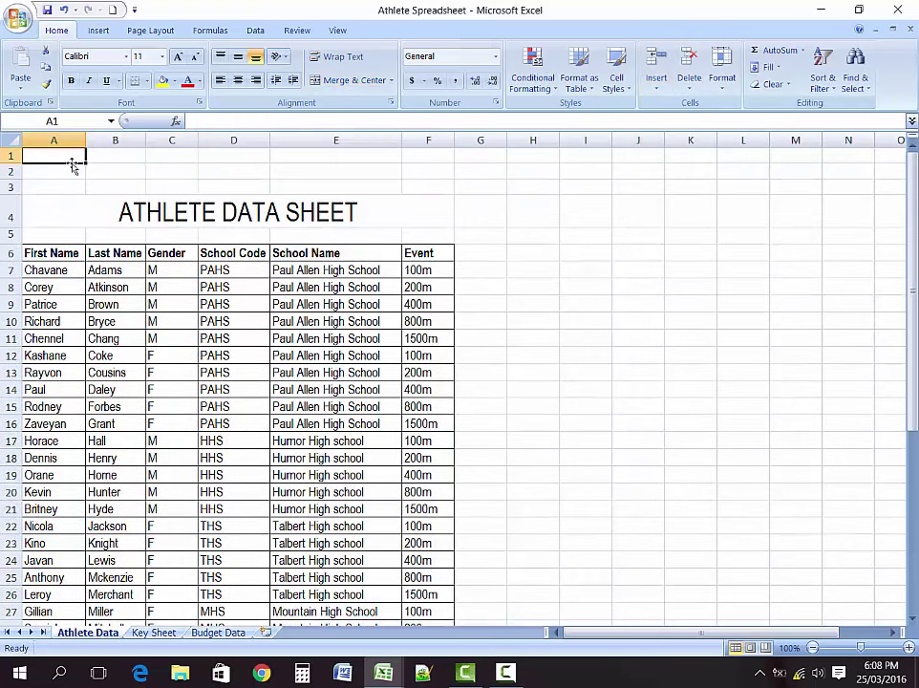
text(Name)
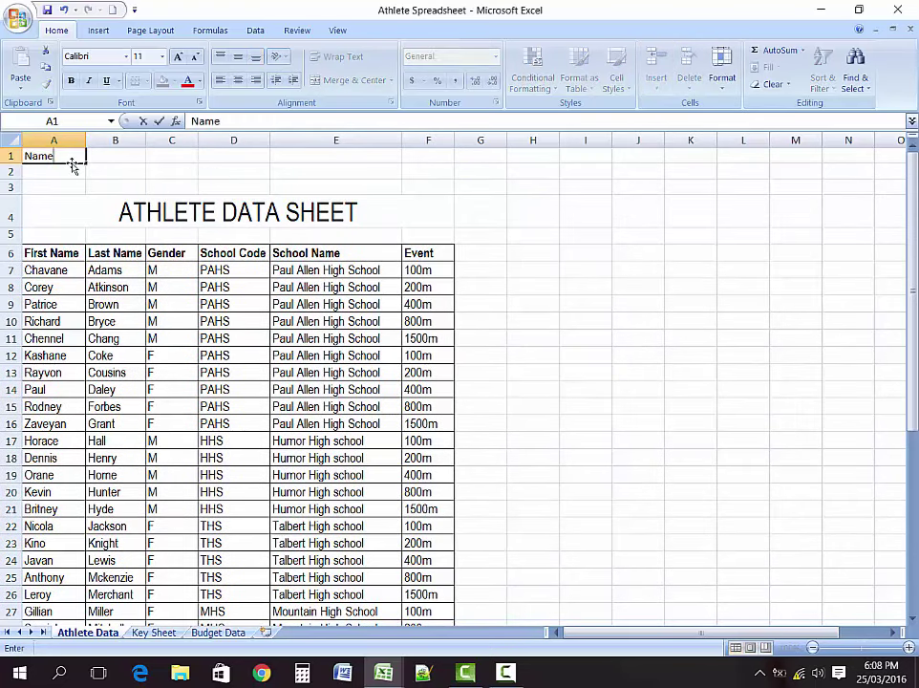
key(Return)
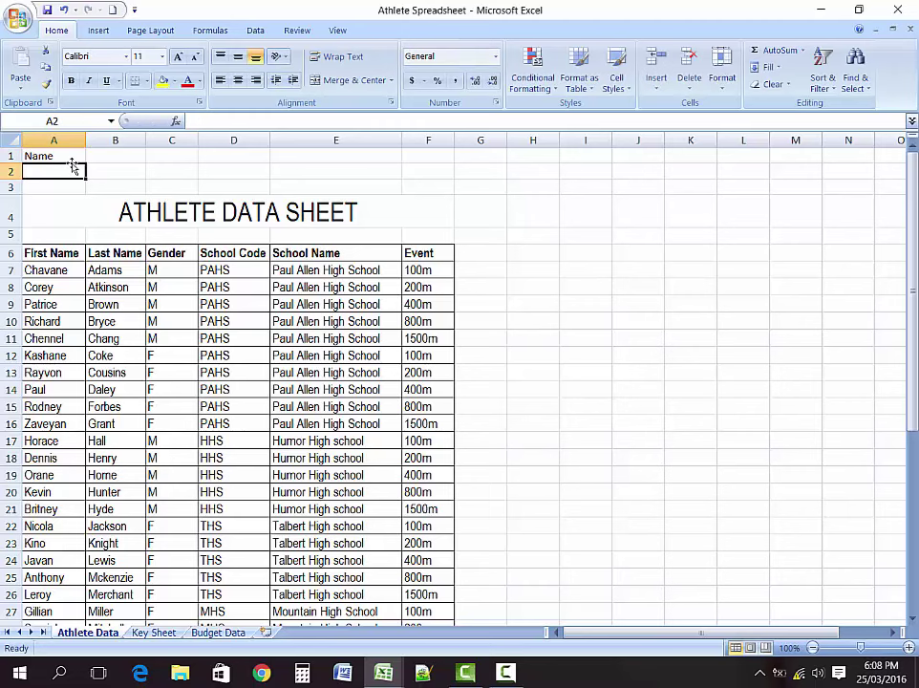
text(Name of sc)
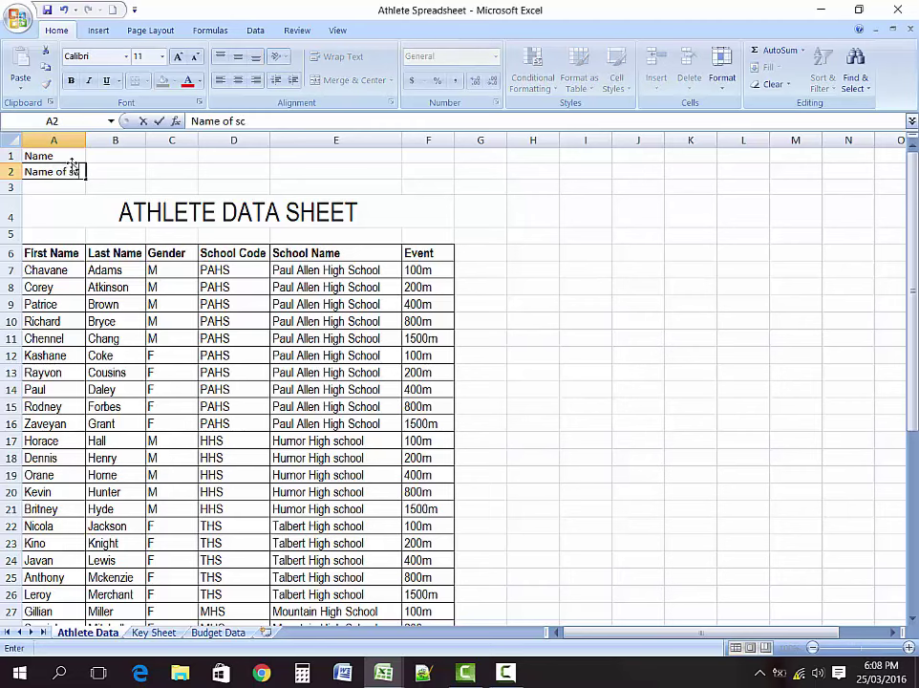
text(hool)
key(Return)
text(candid)
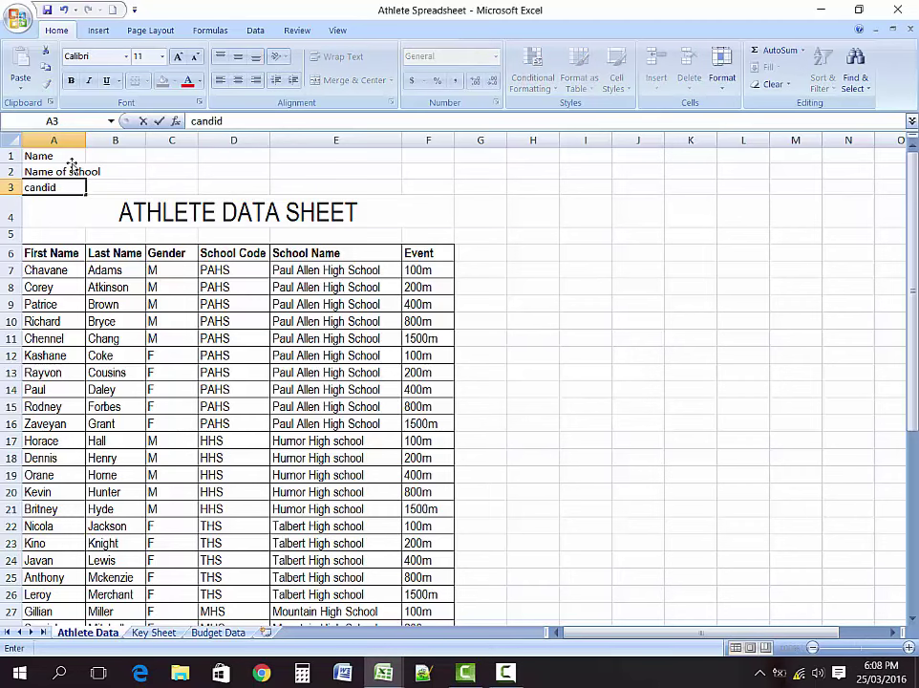
text(ate #)
key(Tab)
Enter "Territory" in cell B1 and "Name of the subject" in cell B2
key(Tab)
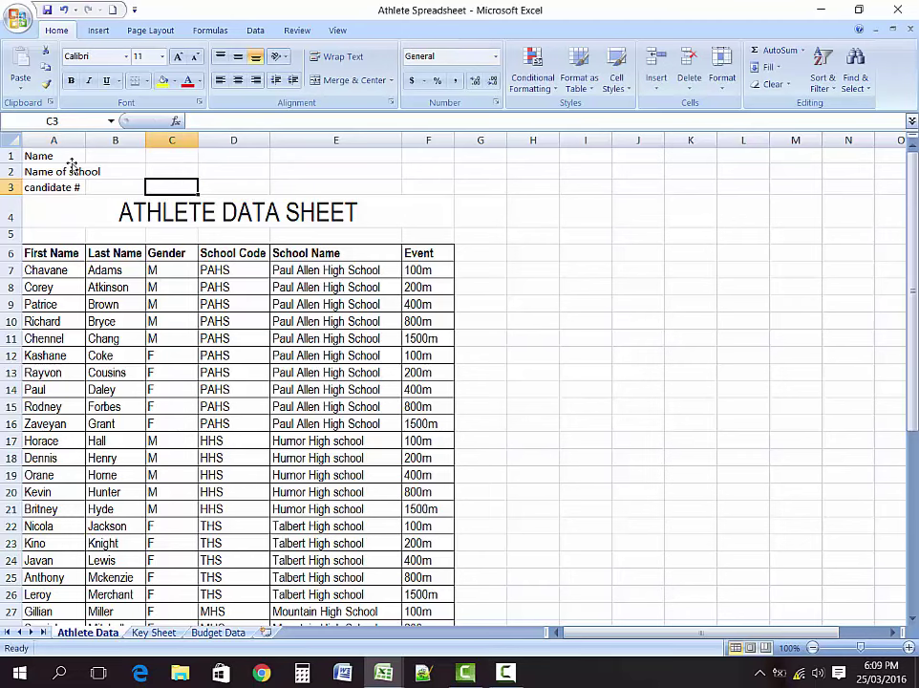
key(Up)
key(Up)
key(Left)
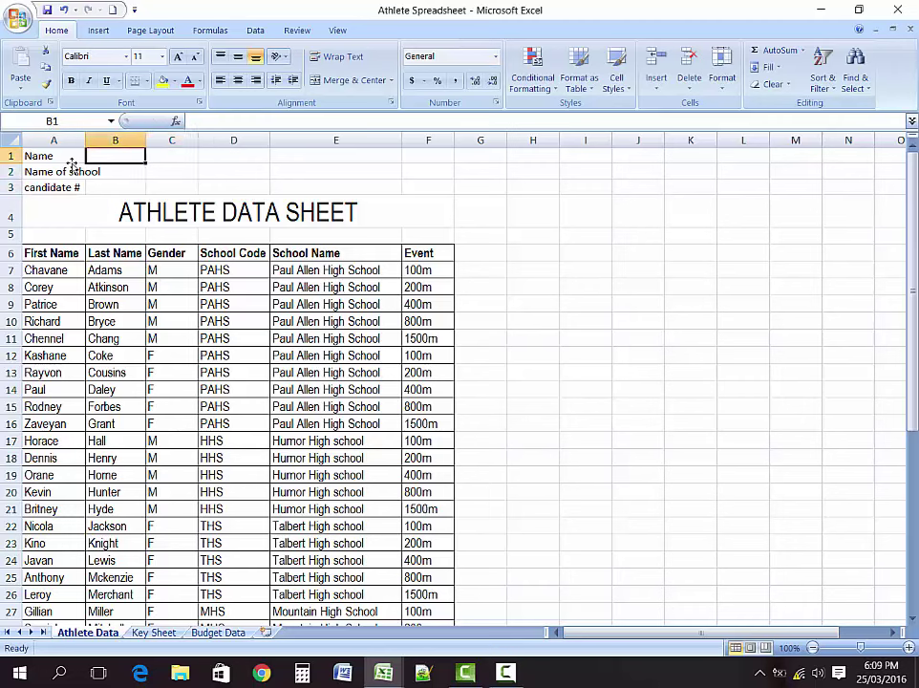
text(Ter)
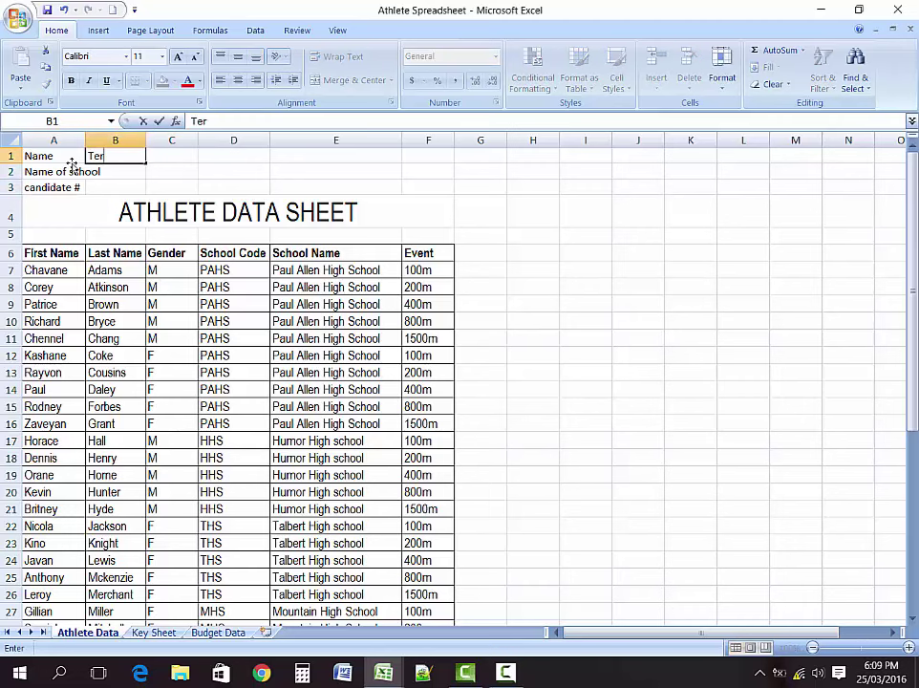
text(ritory)
key(Return)
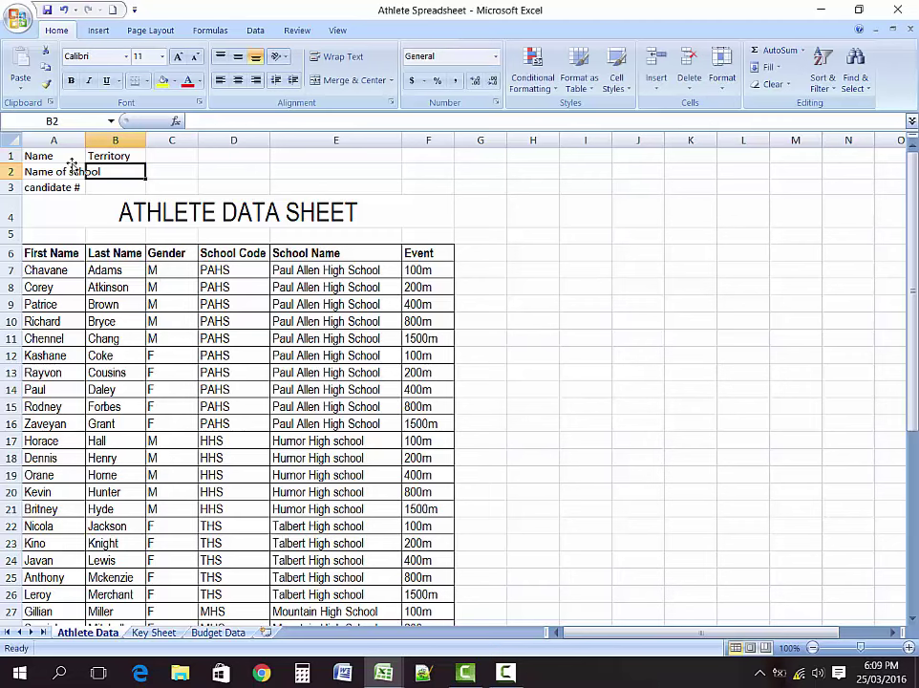
text(Name of the )
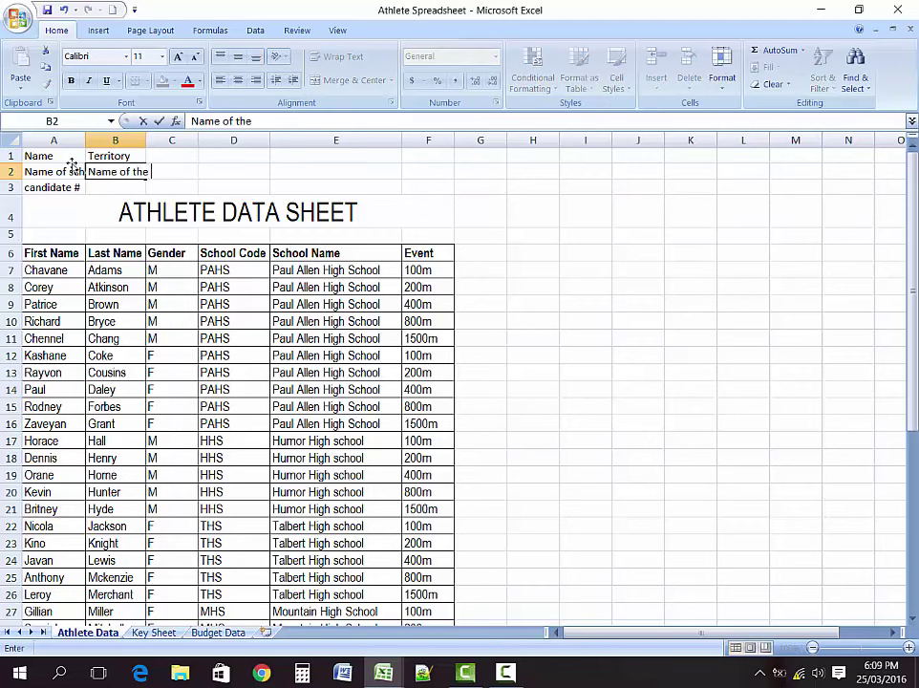
text(subject)
key(Return)
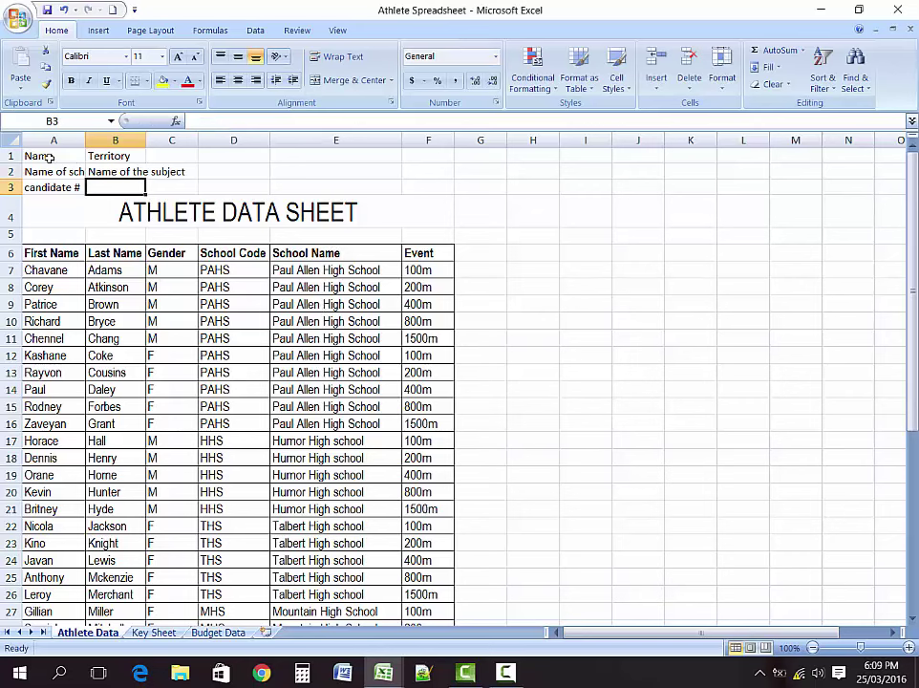
Make the candidate detail labels in A1:B3 bold
drag(41, 158, 137, 181)
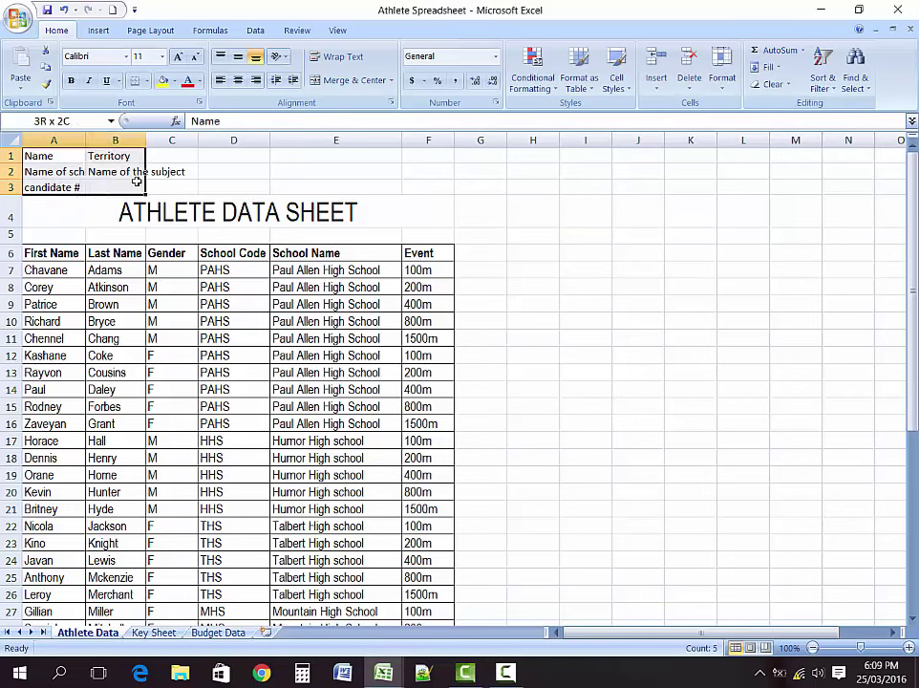
click(71, 81)
click(230, 172)
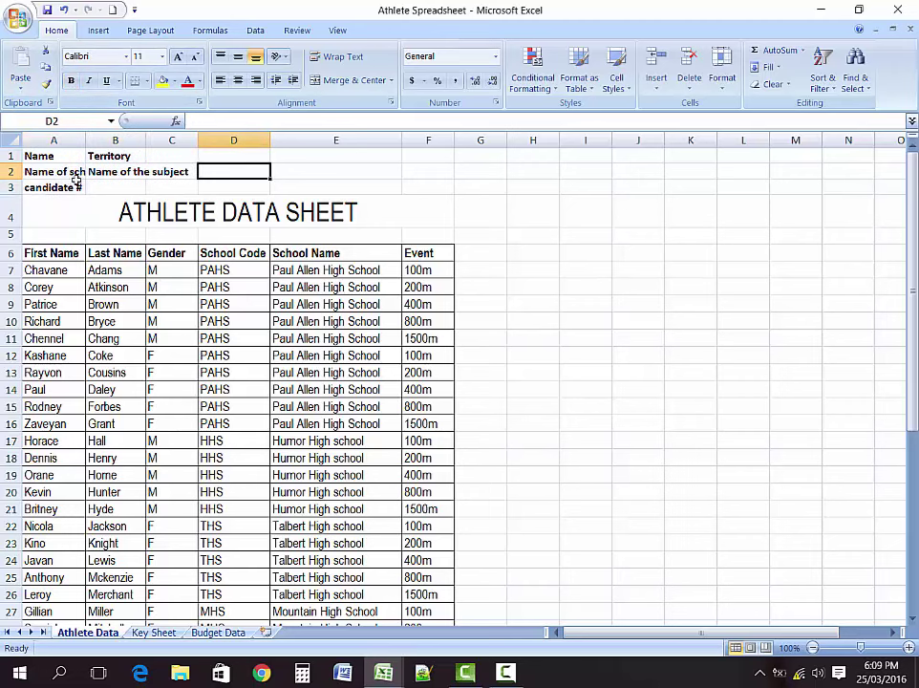
Open the Athlete Data sheet's page header for editing and return to cell A1
click(31, 154)
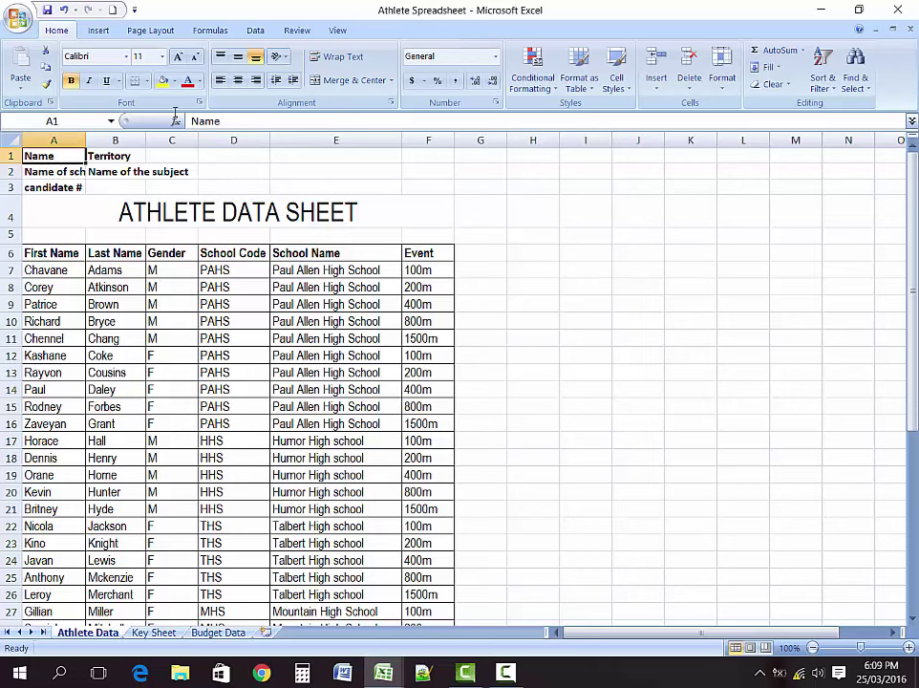
click(99, 30)
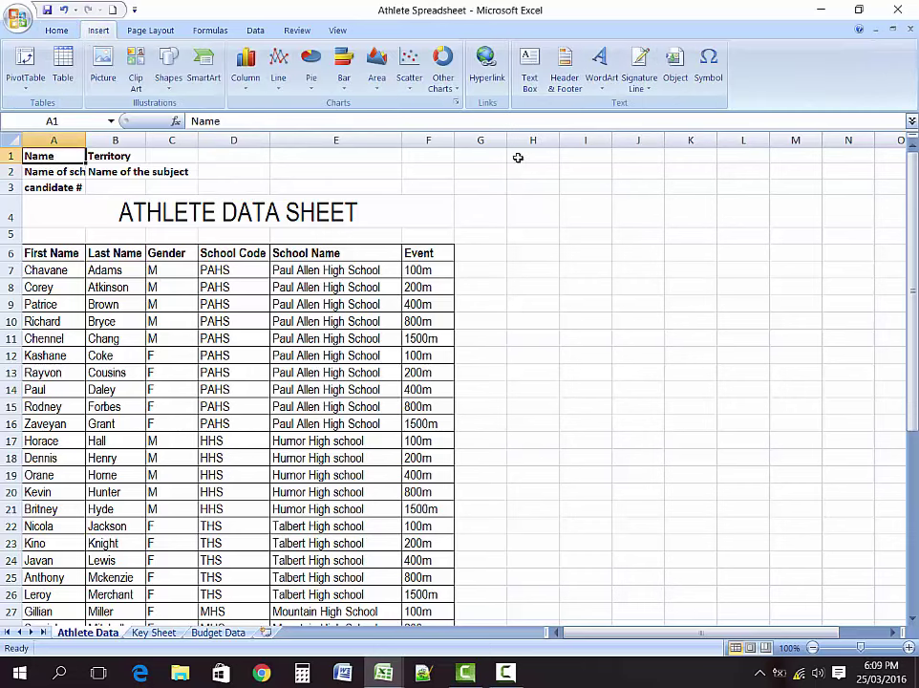
click(568, 91)
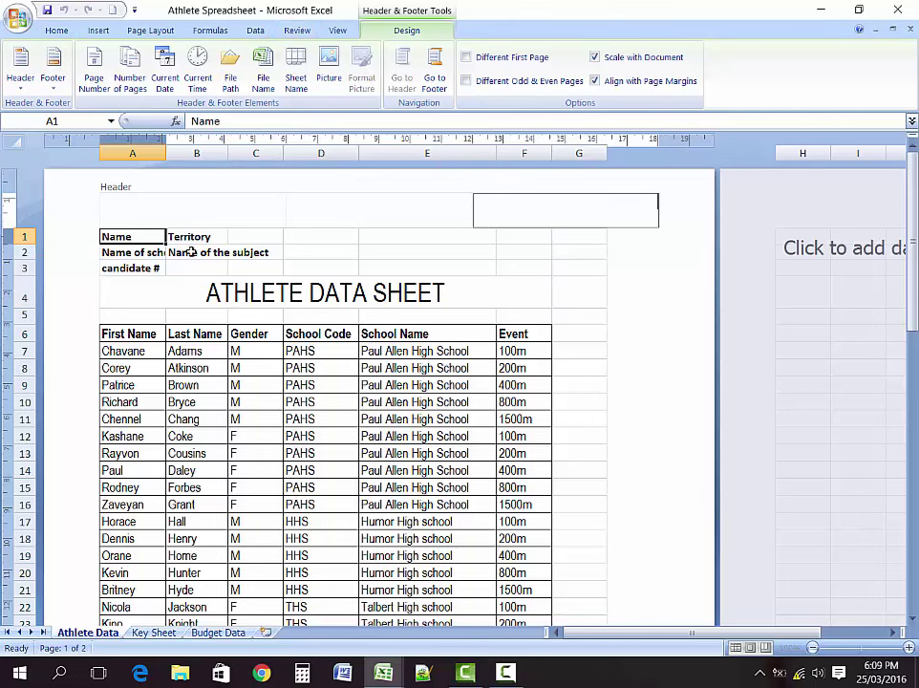
click(146, 236)
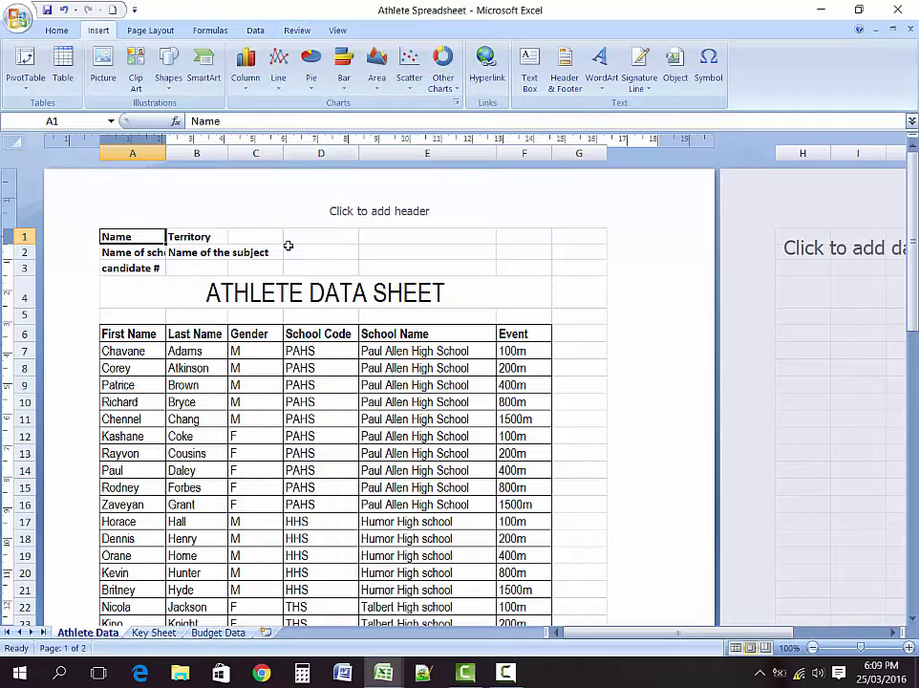
Examine the sheet title and the column headings from First Name through School Name in page layout view
scroll(288, 245, down, 2)
scroll(287, 246, up, 2)
click(399, 292)
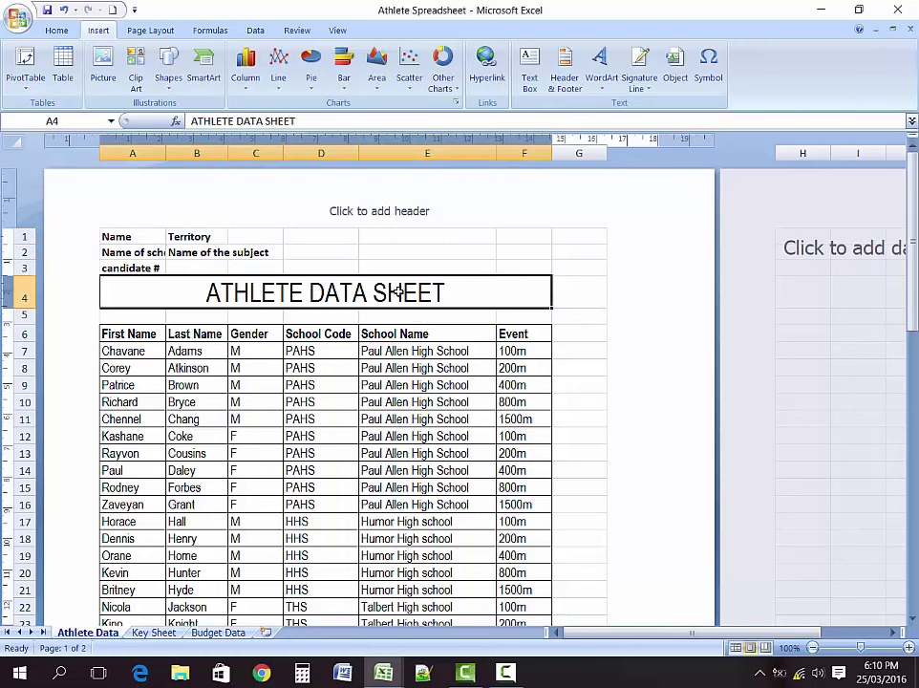
scroll(398, 293, down, 3)
scroll(381, 301, up, 3)
click(134, 333)
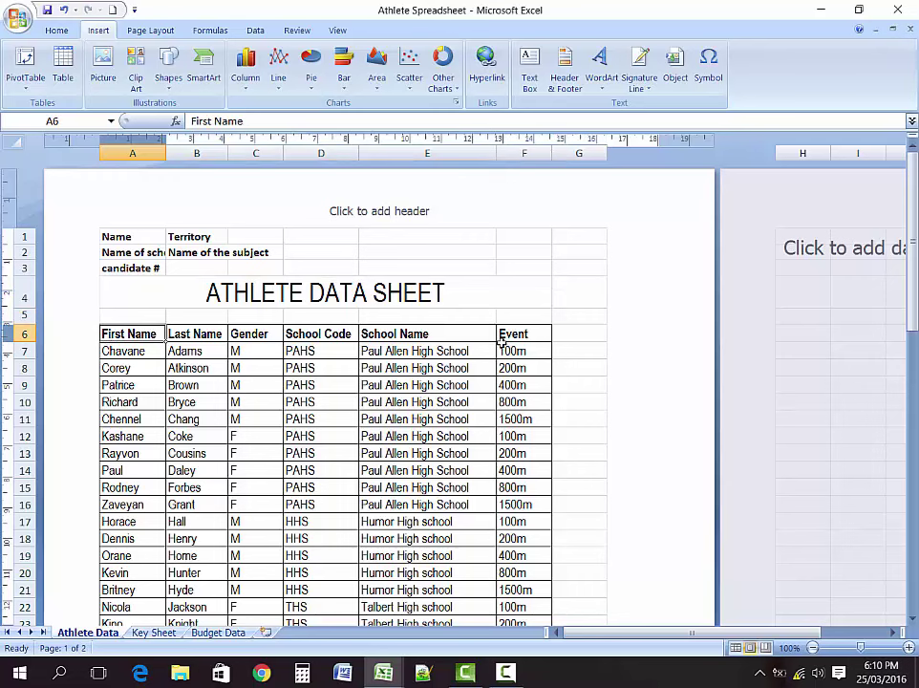
click(196, 340)
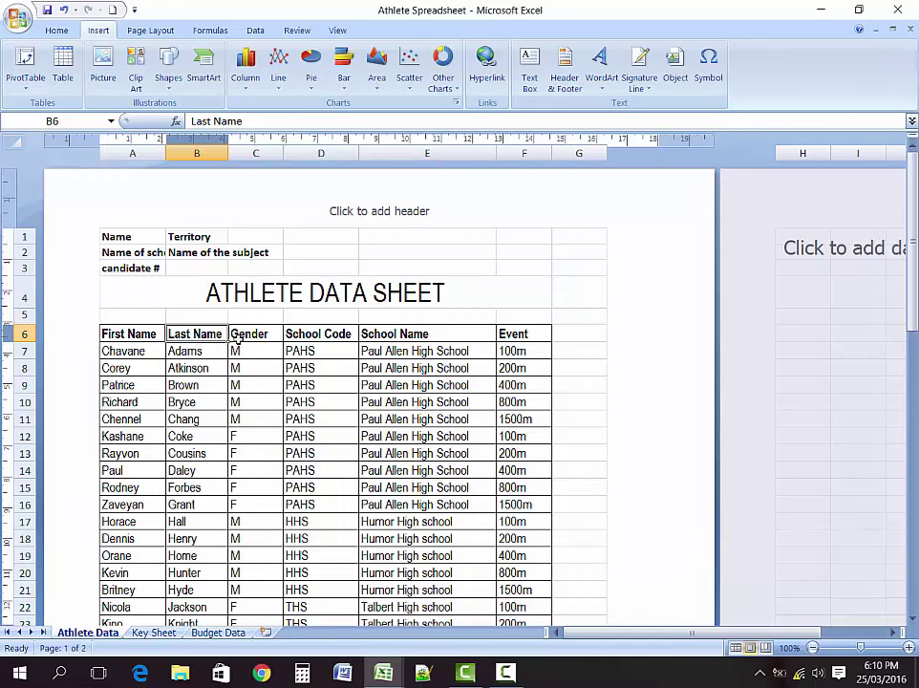
click(264, 336)
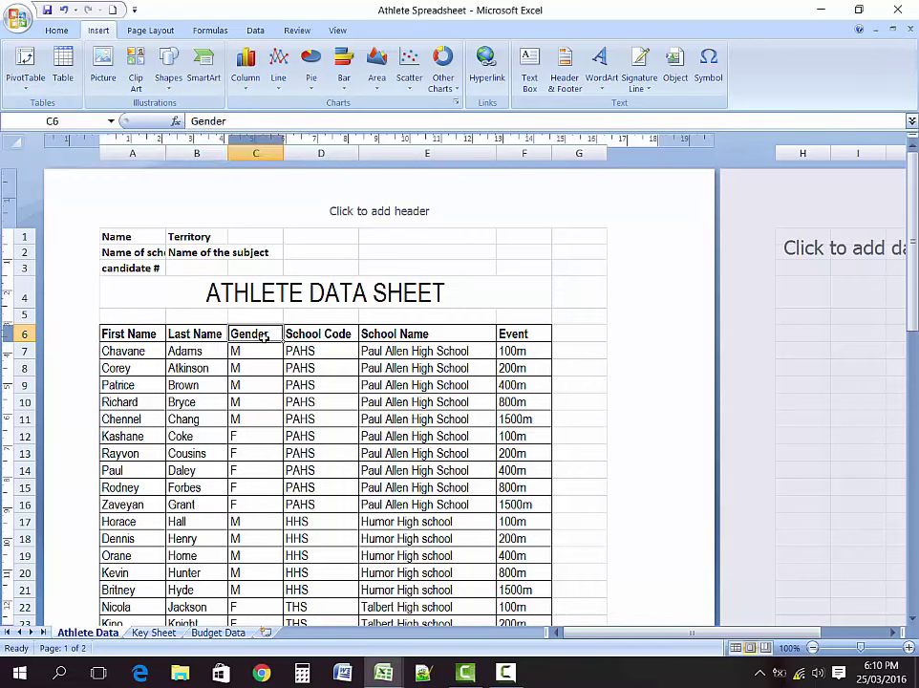
click(318, 335)
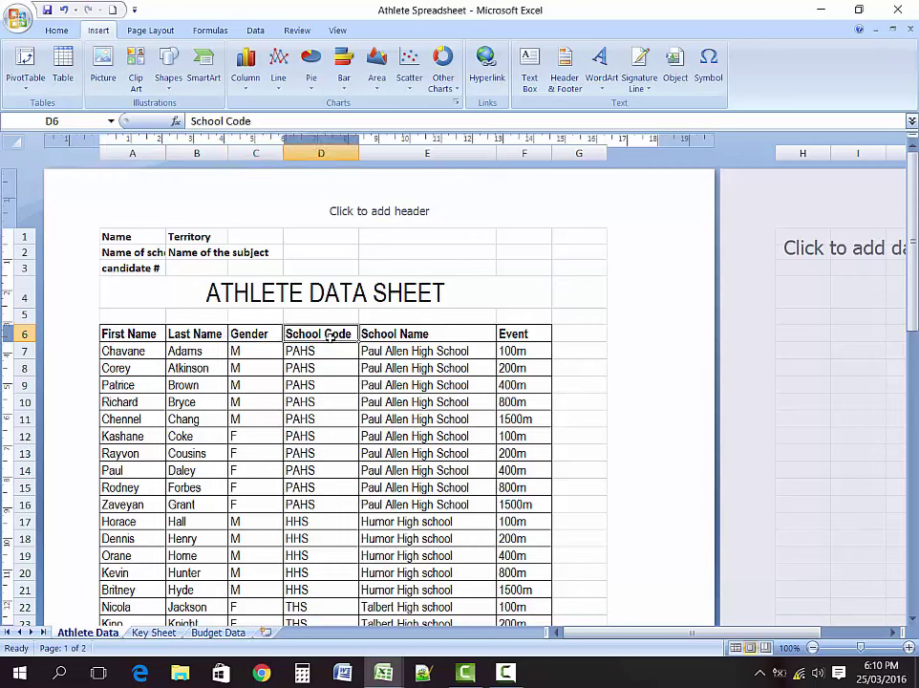
click(412, 342)
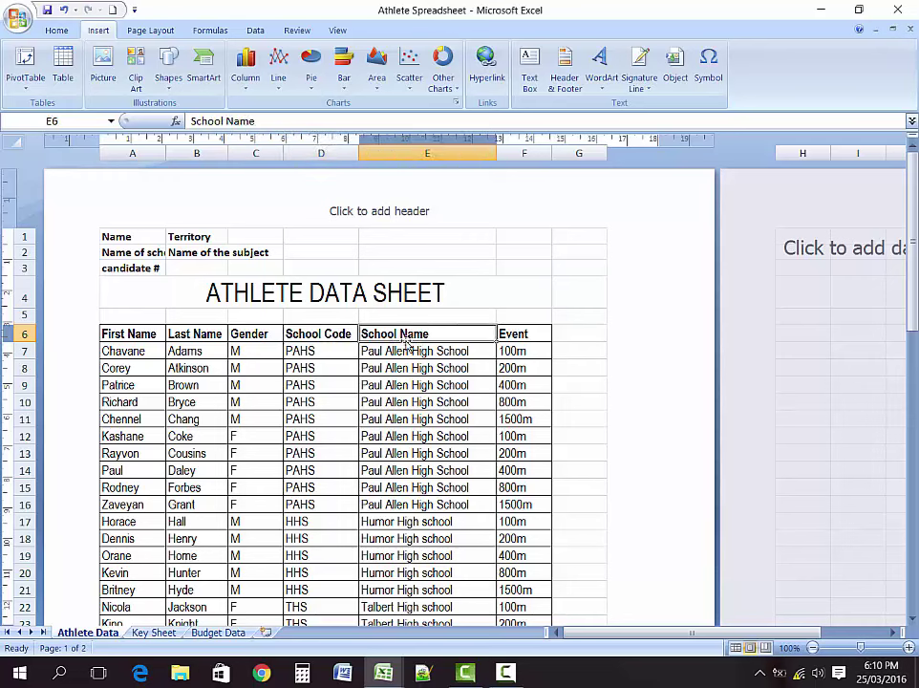
Set the first athlete's school code in cell D7 to PAHS00
click(534, 334)
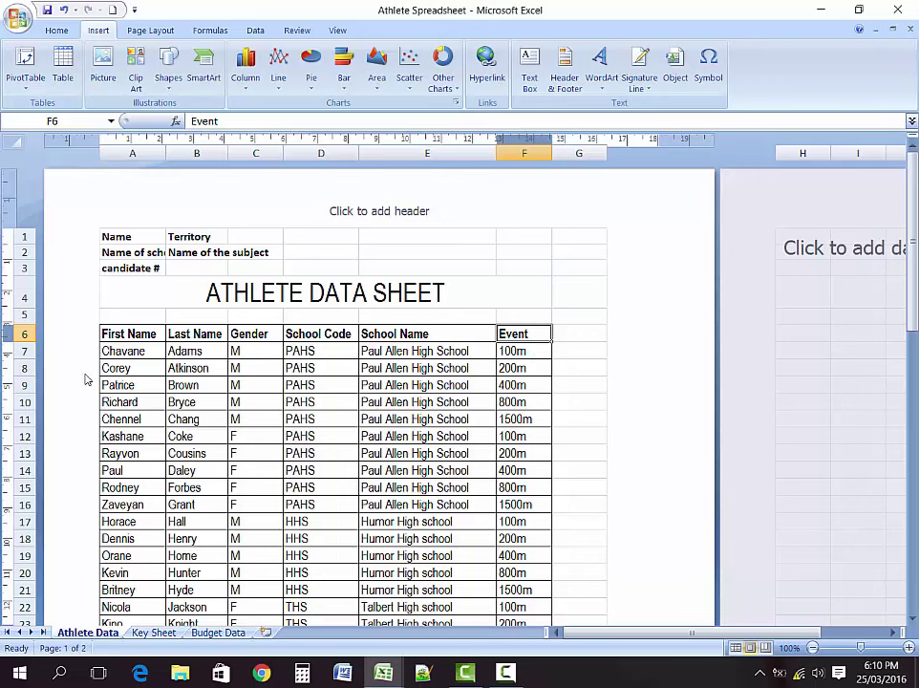
scroll(181, 396, down, 2)
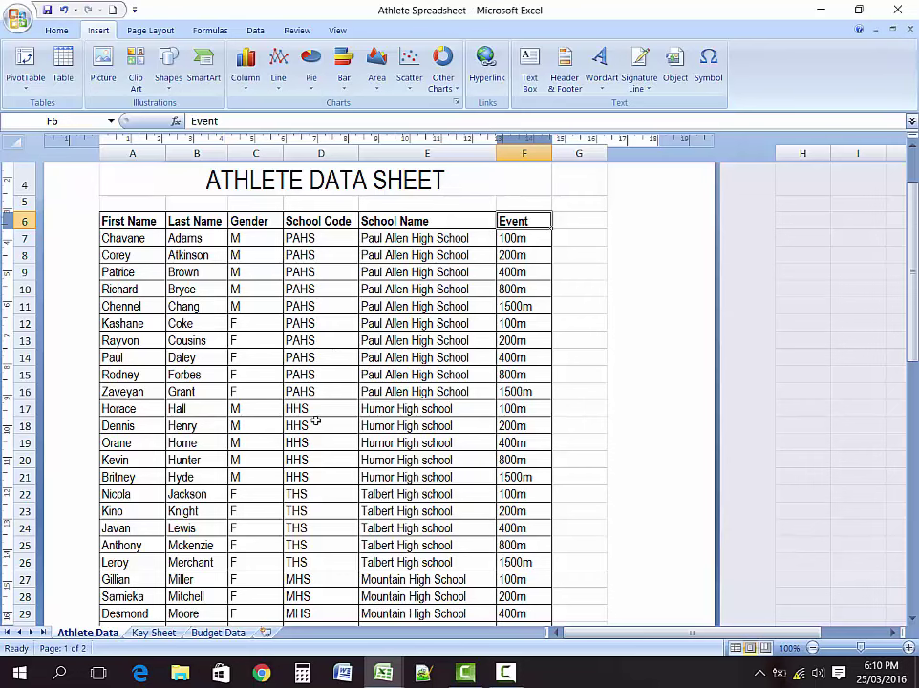
click(312, 238)
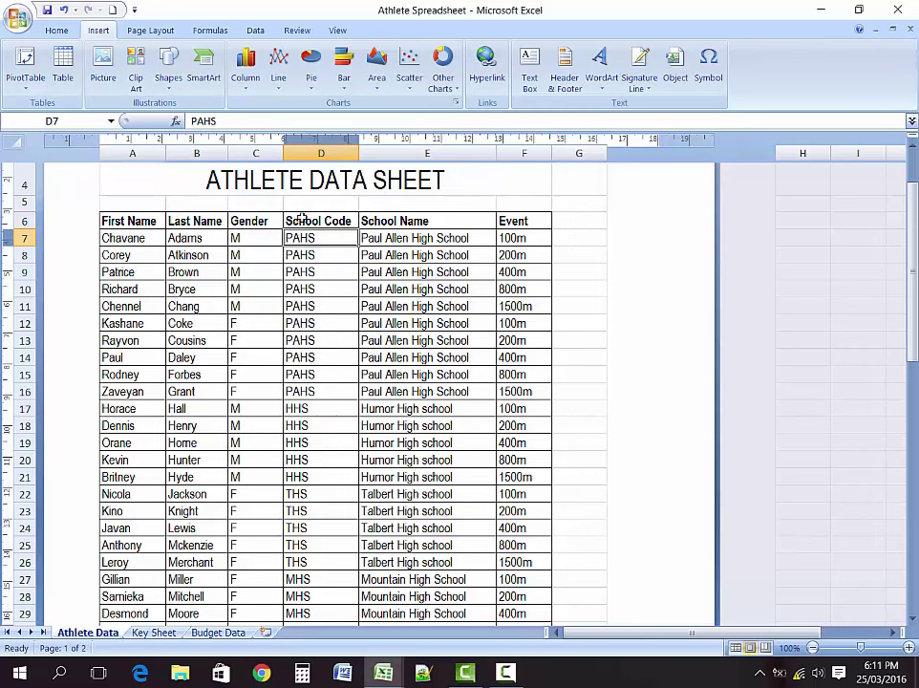
click(233, 120)
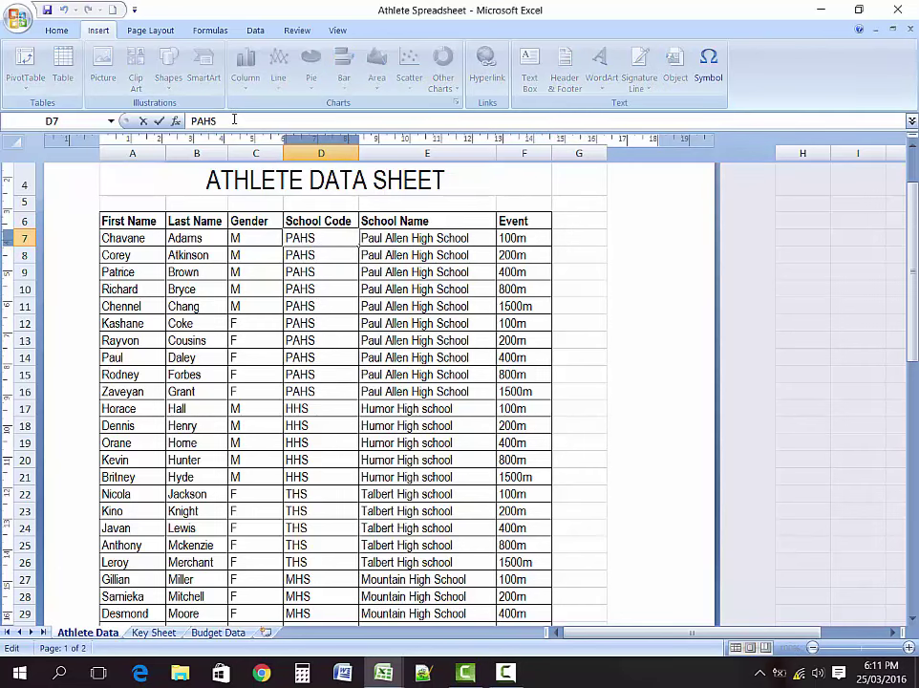
text(00)
click(308, 288)
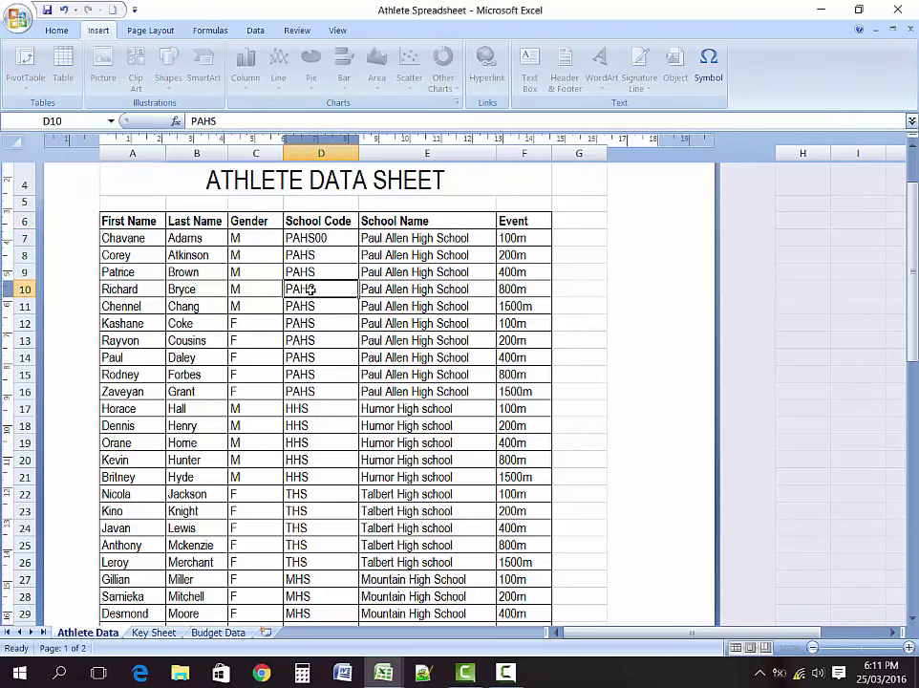
Try to fill the school code from D7 down through D16, and undo the fill
click(311, 238)
drag(355, 247, 355, 400)
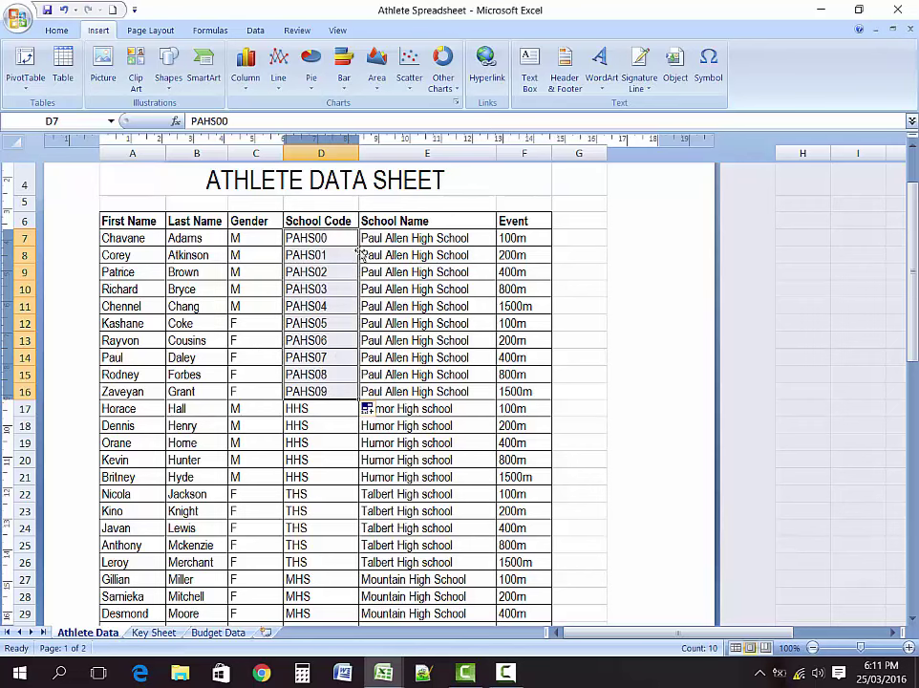
click(316, 240)
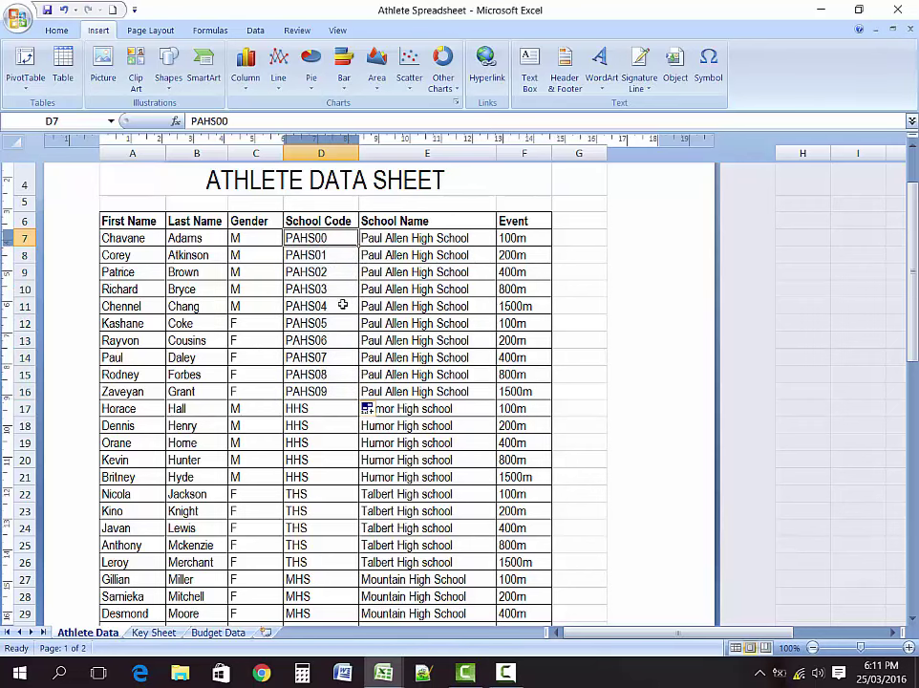
click(62, 9)
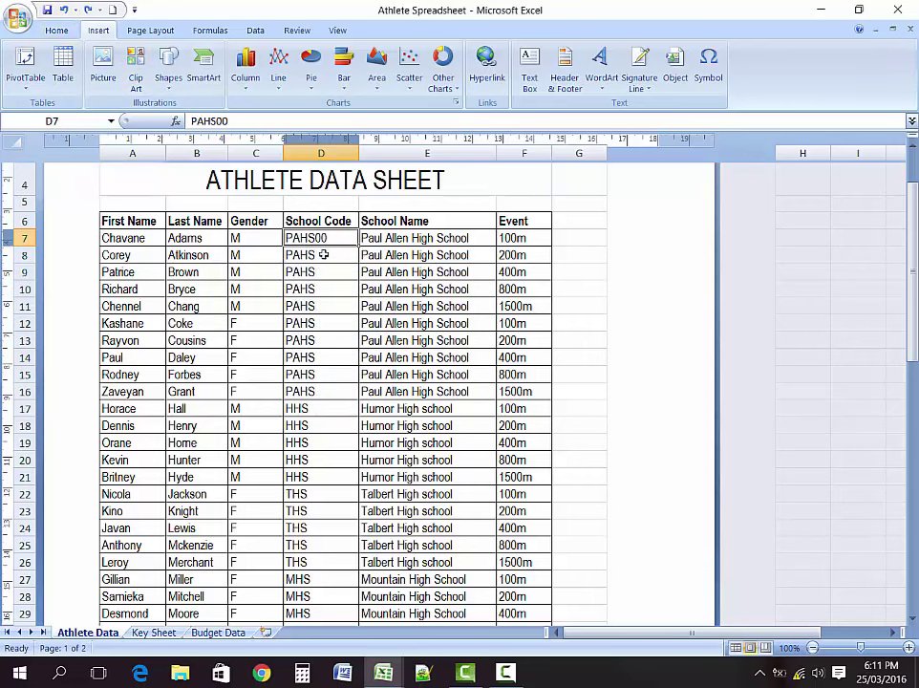
Set the school code in cell D8 to PAHS00 and the one in D17 to HHS20
click(352, 256)
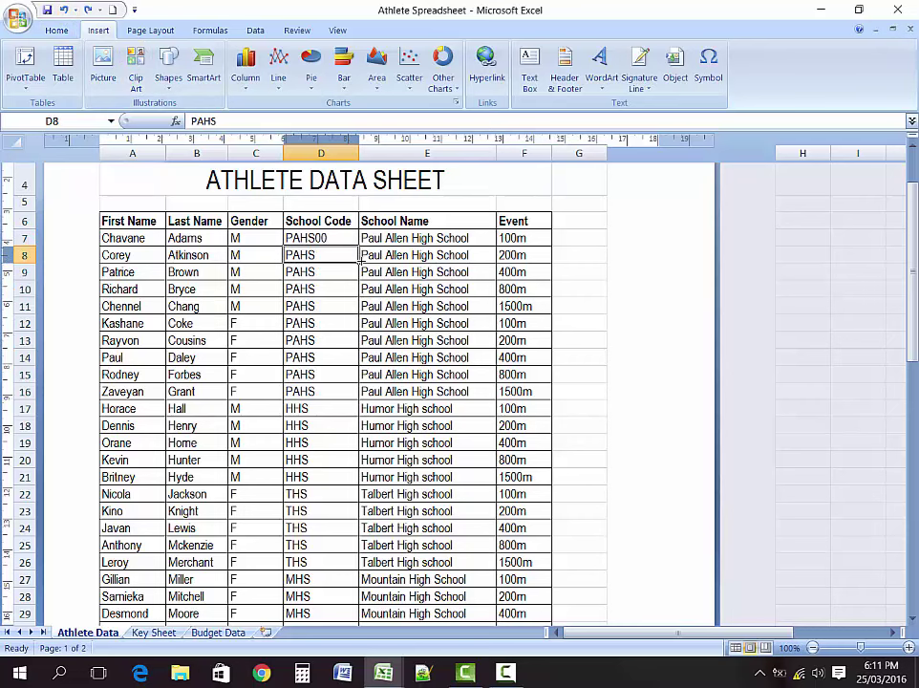
click(228, 121)
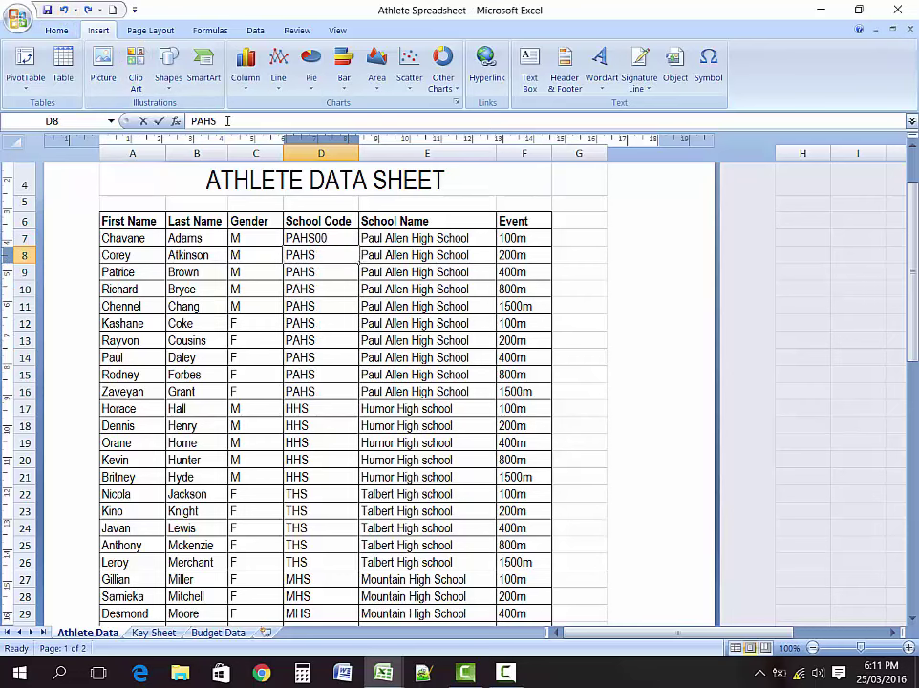
text(00)
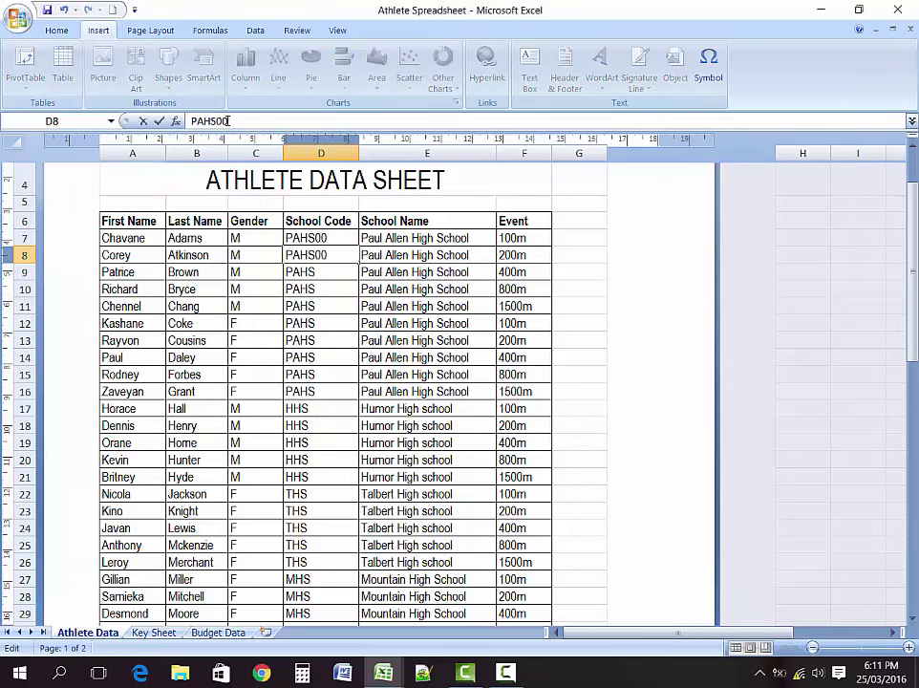
click(340, 408)
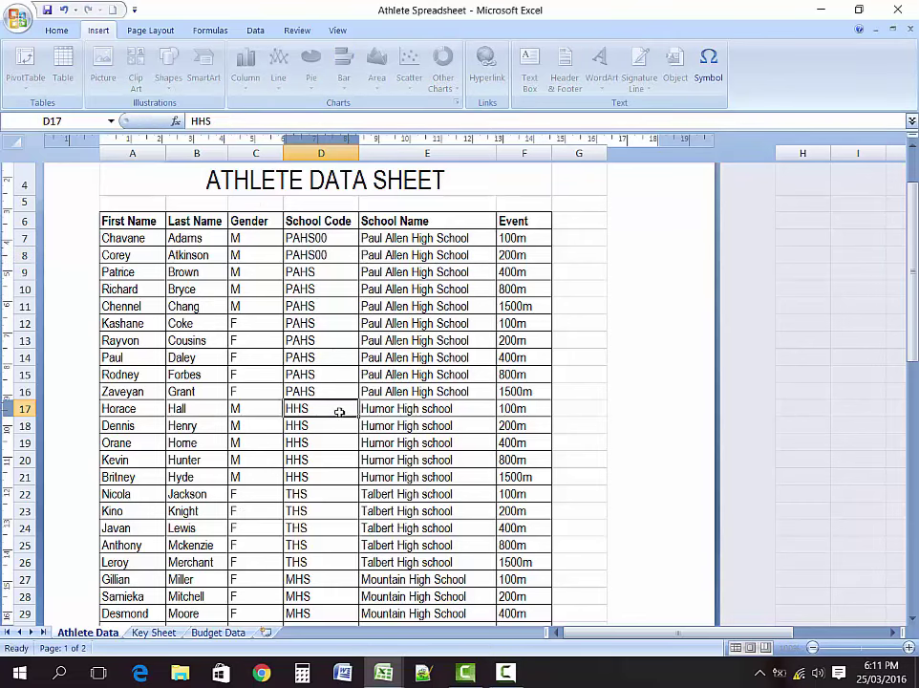
click(252, 121)
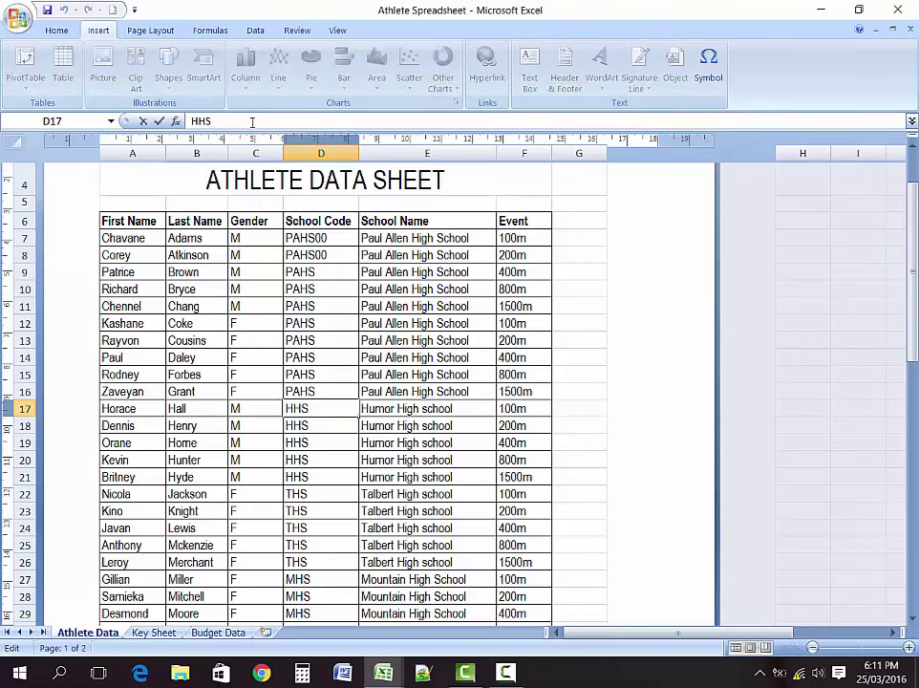
text(20)
Set the first Mountain High School athlete's code in cell D27 to MHS24
scroll(351, 500, down, 3)
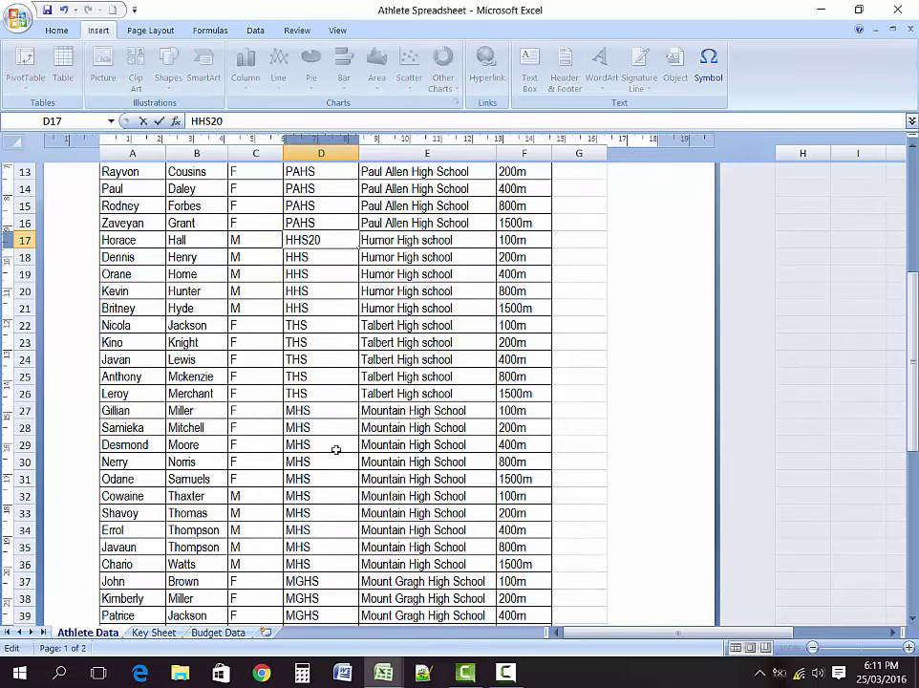
click(330, 411)
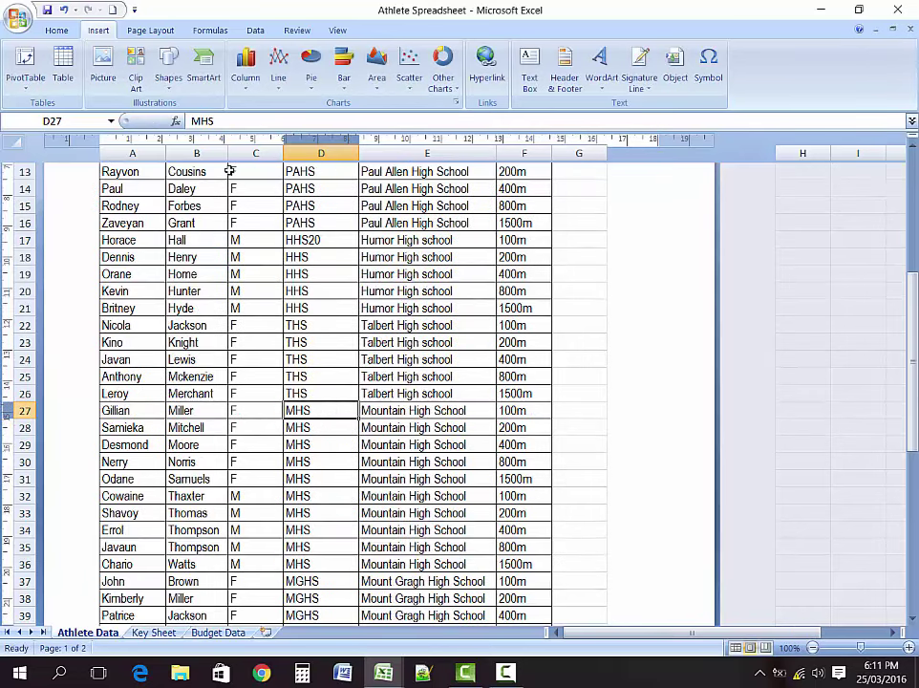
click(232, 120)
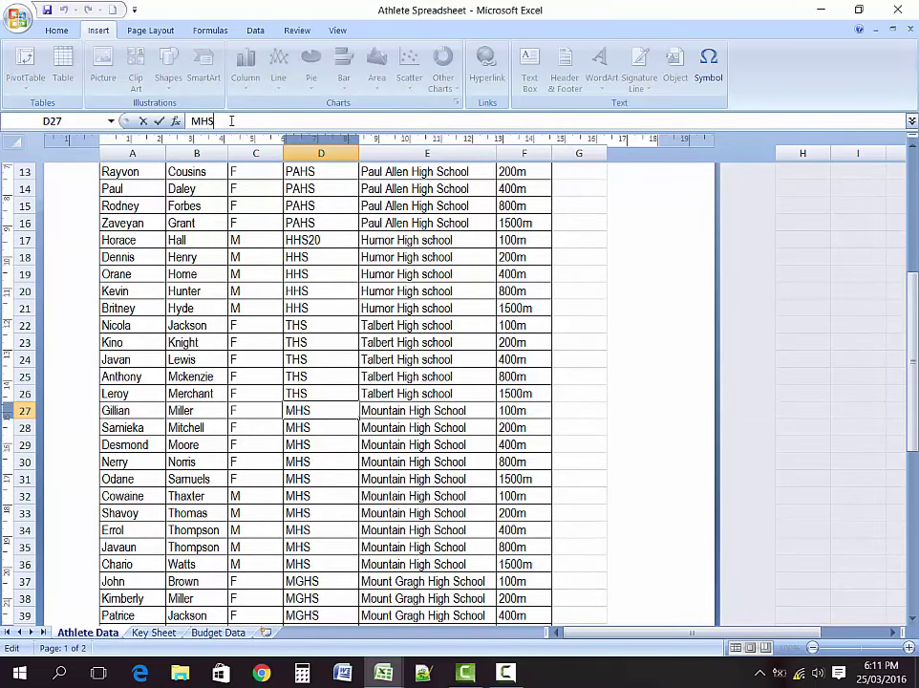
text(24)
click(427, 274)
scroll(427, 265, up, 3)
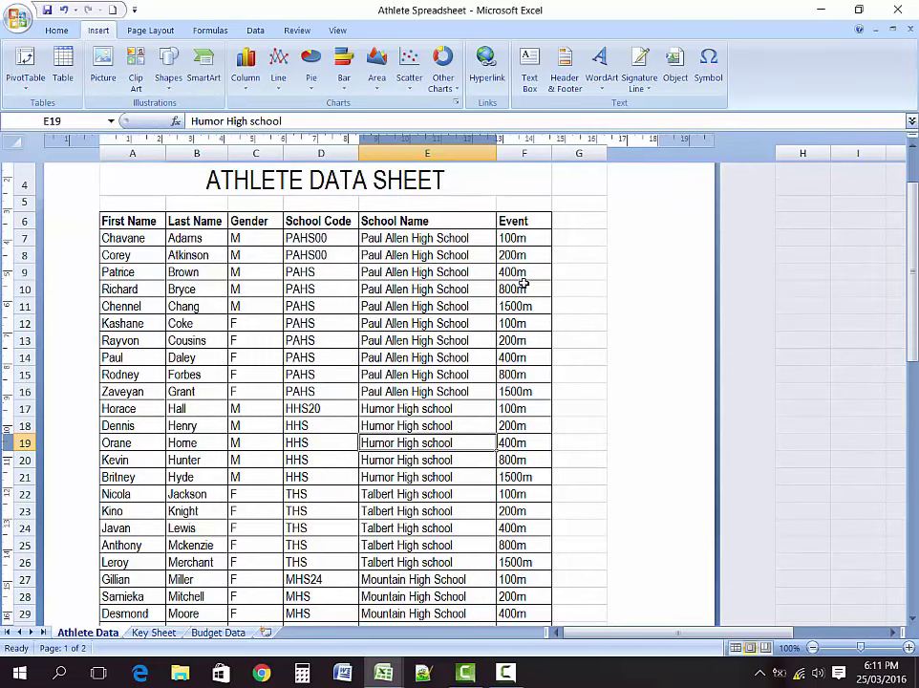
scroll(517, 288, down, 10)
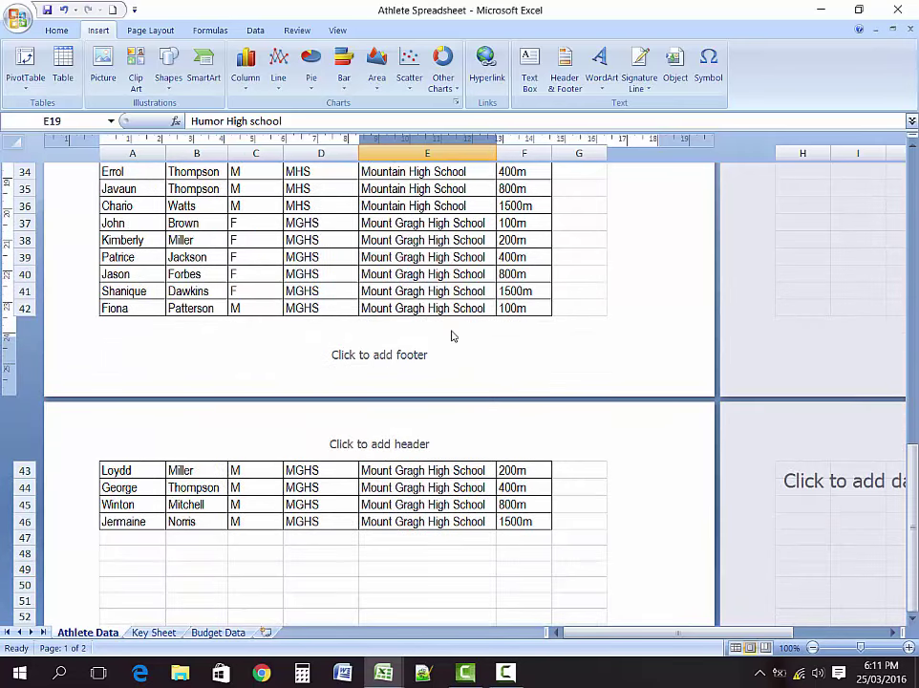
scroll(454, 336, up, 1)
scroll(453, 336, up, 11)
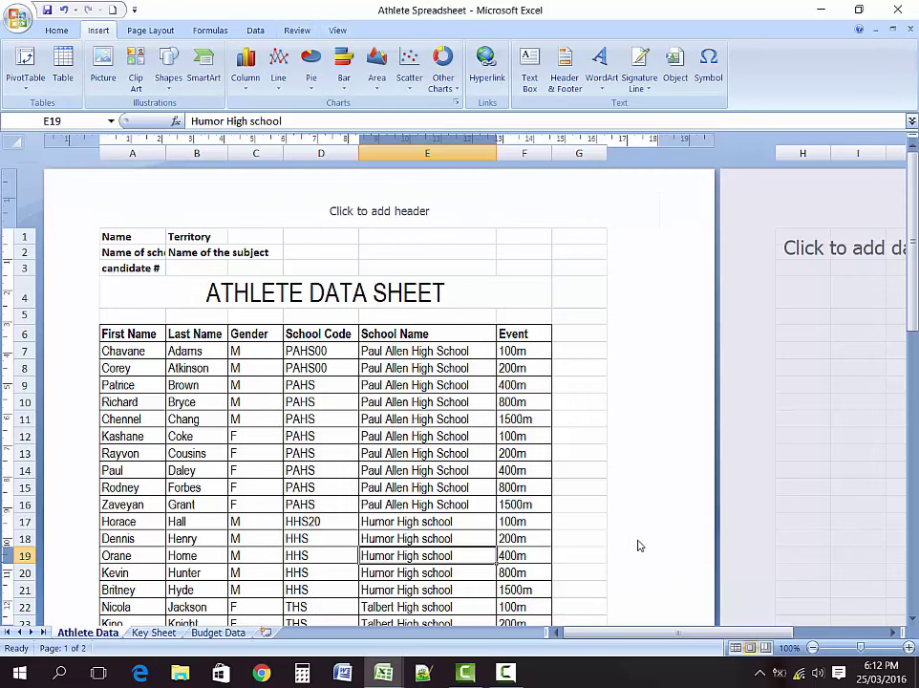
click(508, 674)
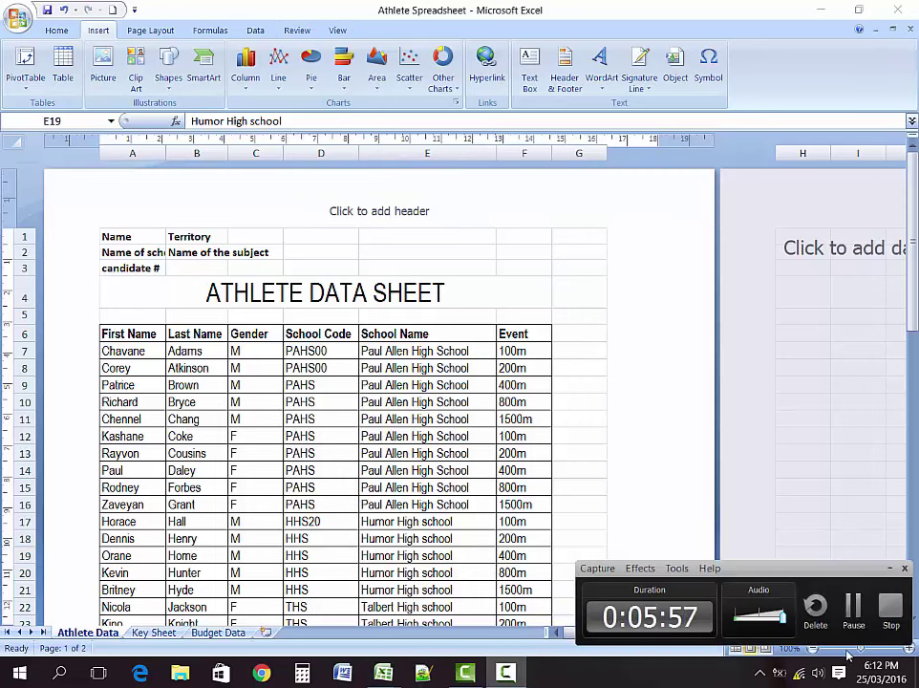
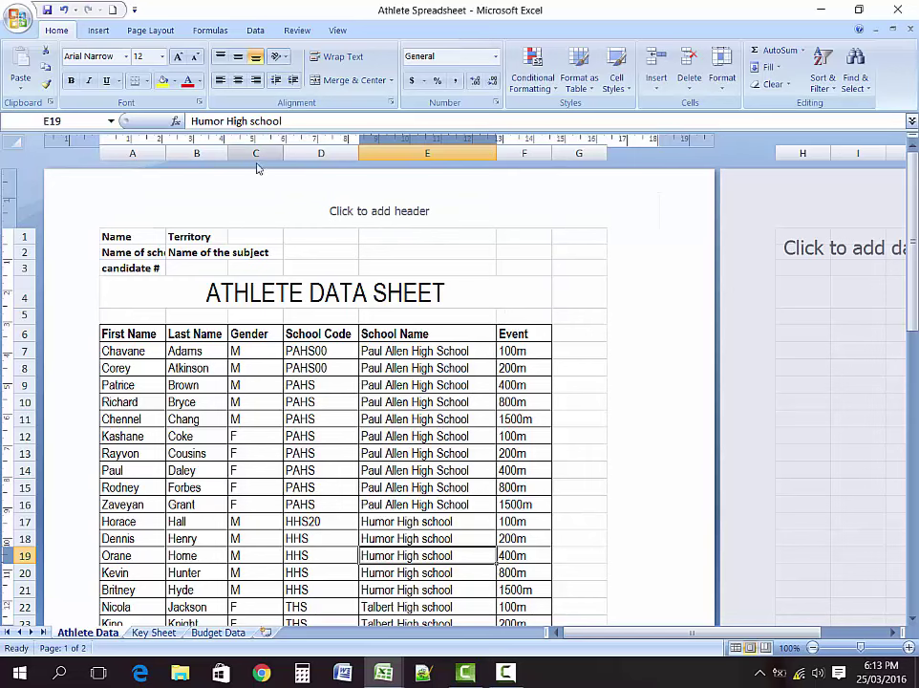
Switch the Athlete Data sheet from page layout to Normal view
click(337, 31)
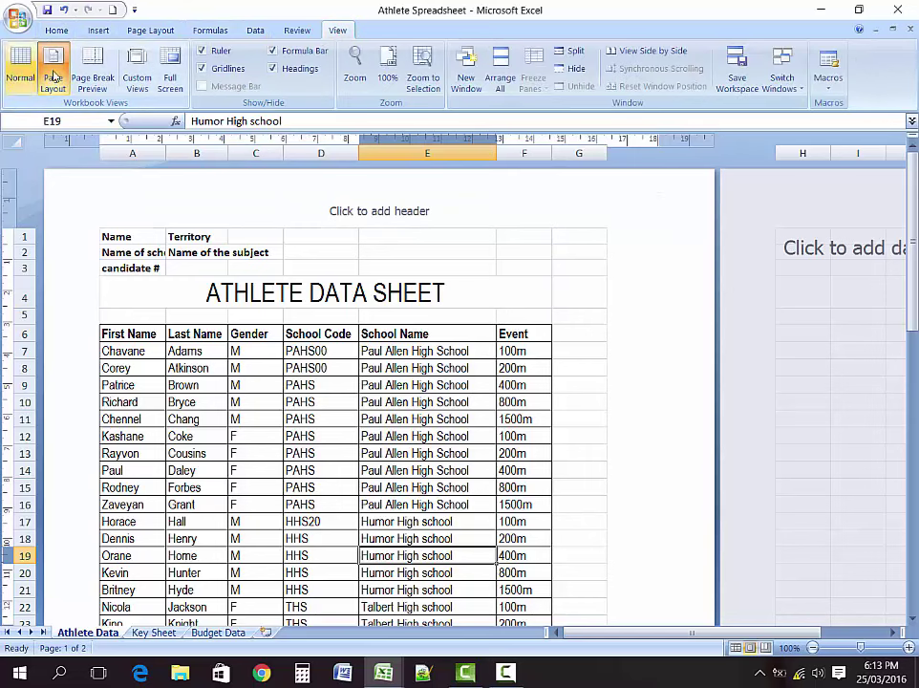
click(19, 67)
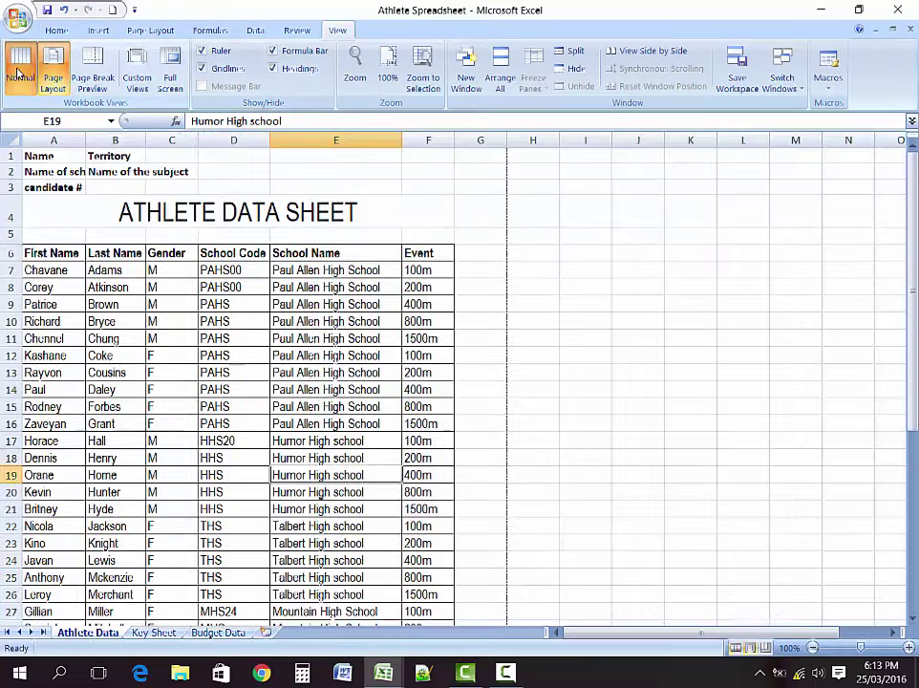
click(72, 373)
Examine the athlete records from the column headings to the last row of the Athlete Data sheet
scroll(76, 374, down, 6)
scroll(78, 374, down, 3)
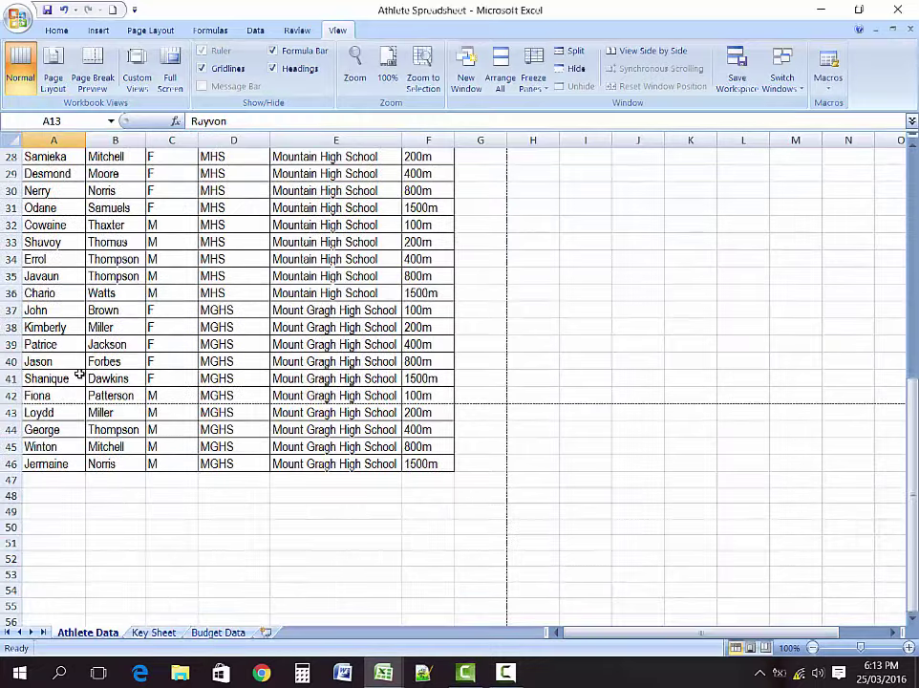
scroll(79, 374, up, 8)
scroll(79, 374, up, 1)
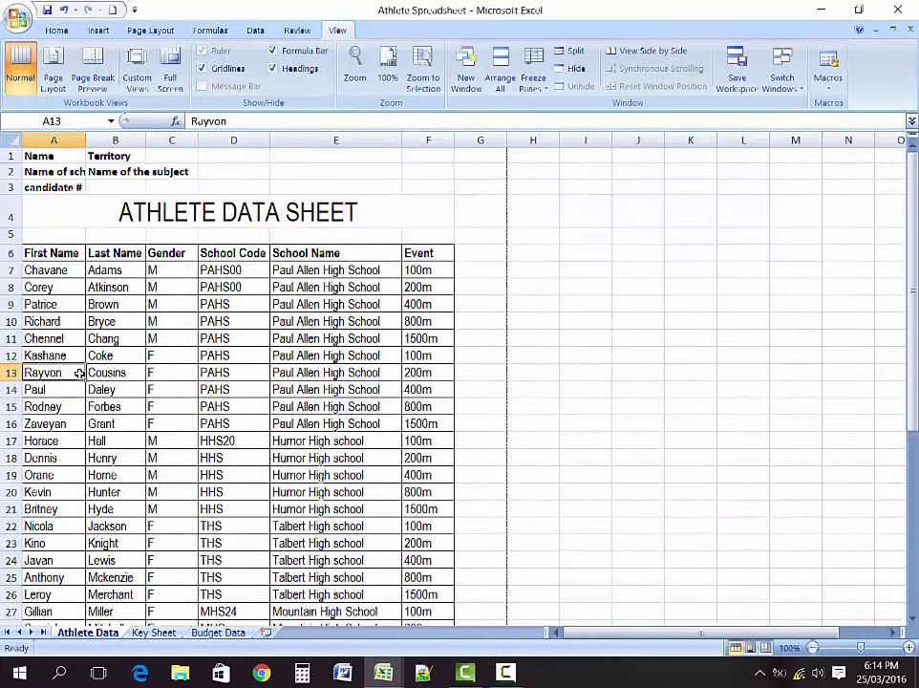
click(38, 252)
scroll(190, 302, down, 7)
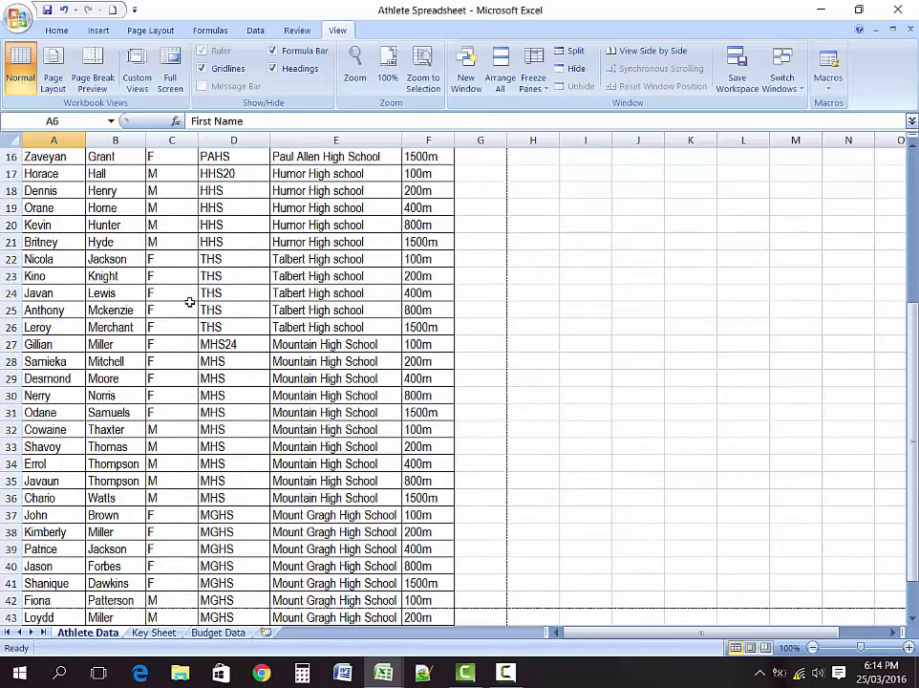
scroll(190, 302, down, 1)
scroll(190, 301, up, 8)
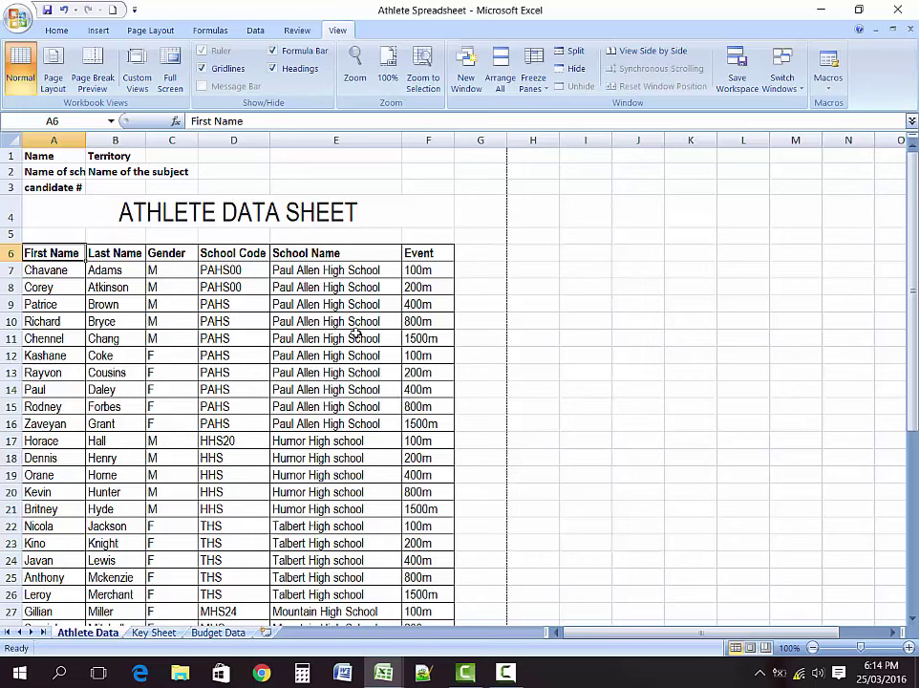
scroll(356, 334, down, 4)
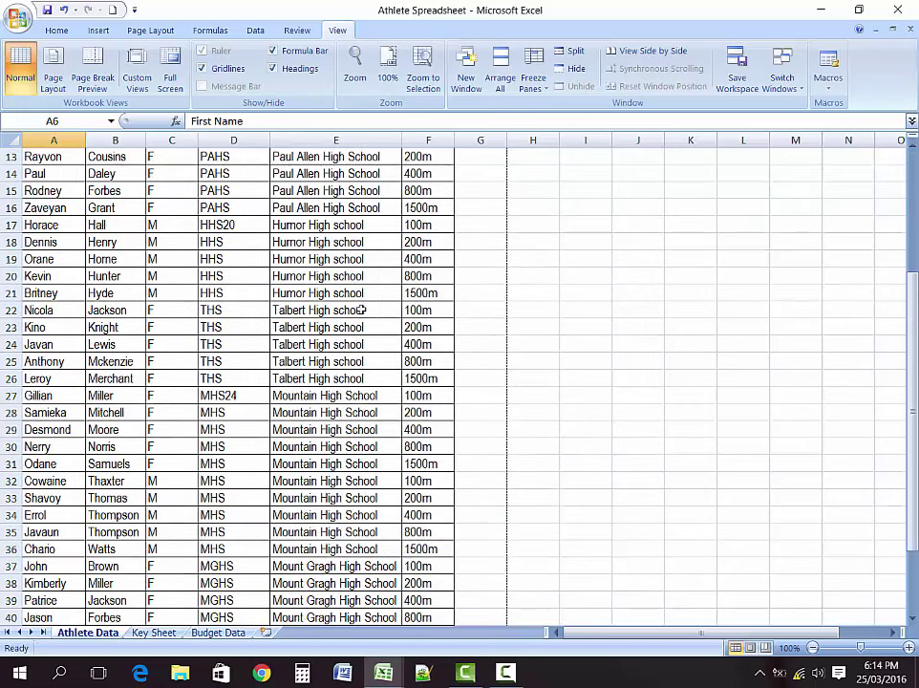
Insert four blank rows above the KEY DATA SHEET title on the Key Sheet
click(154, 632)
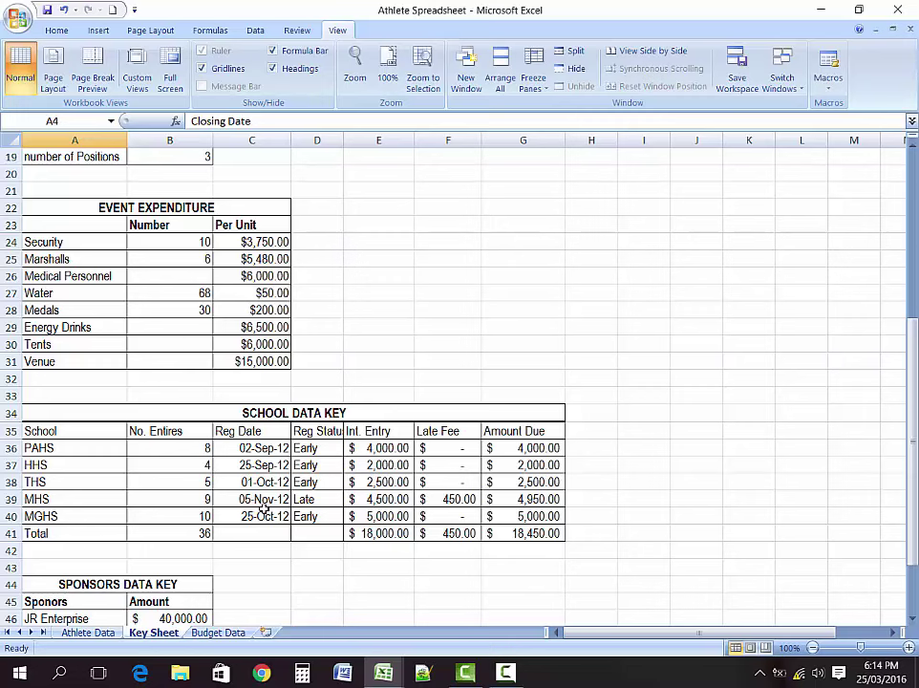
scroll(263, 508, up, 6)
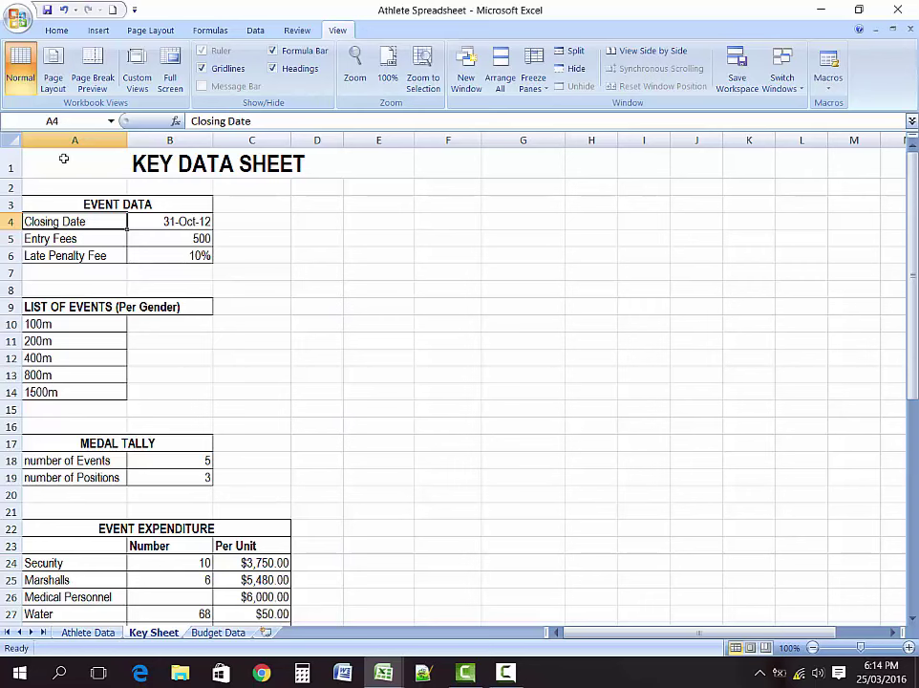
click(188, 166)
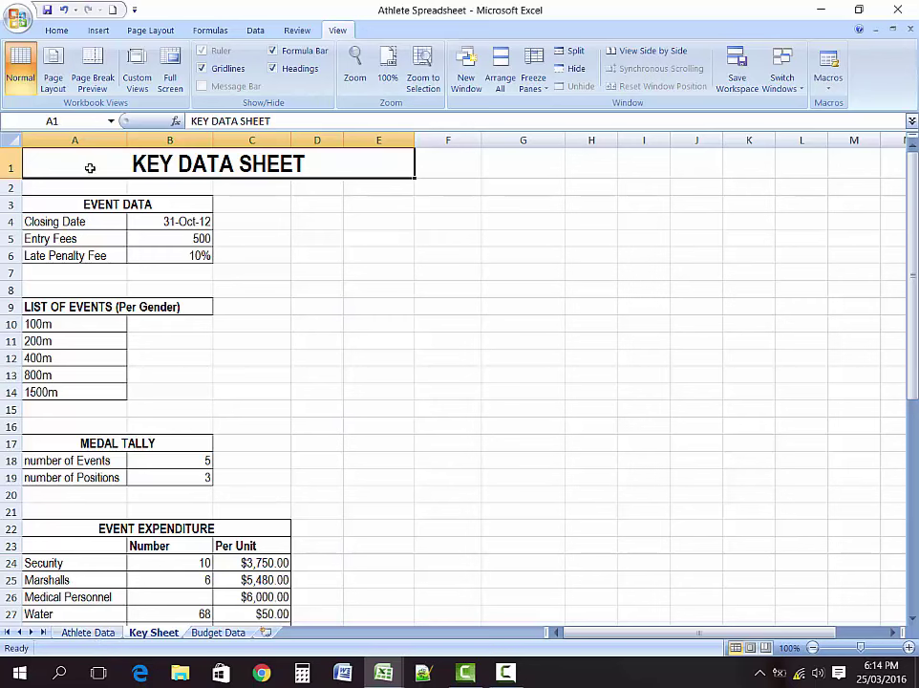
click(56, 32)
click(285, 244)
drag(102, 164, 104, 223)
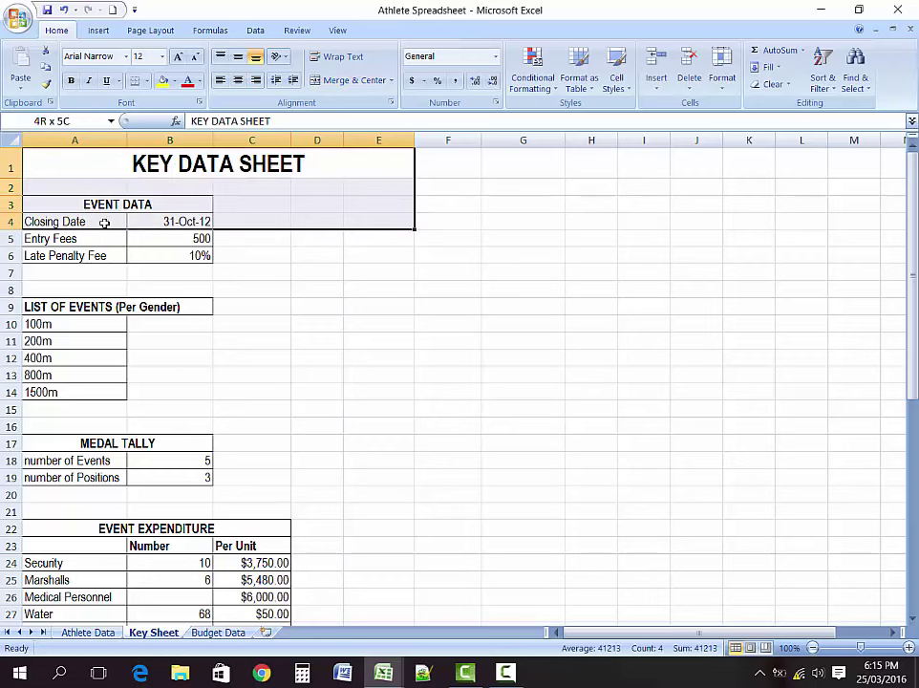
click(657, 88)
click(684, 125)
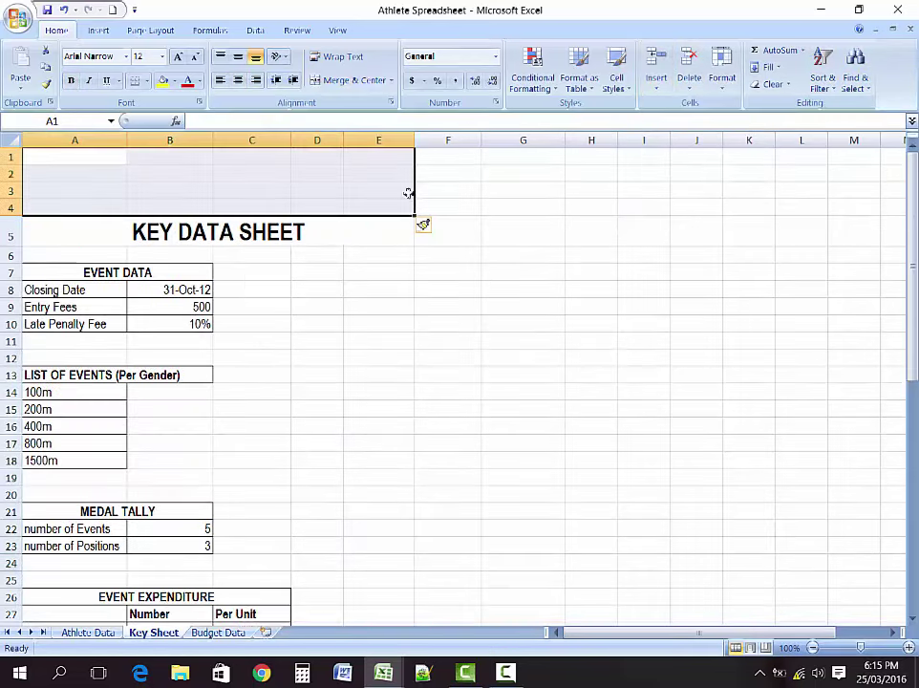
click(156, 174)
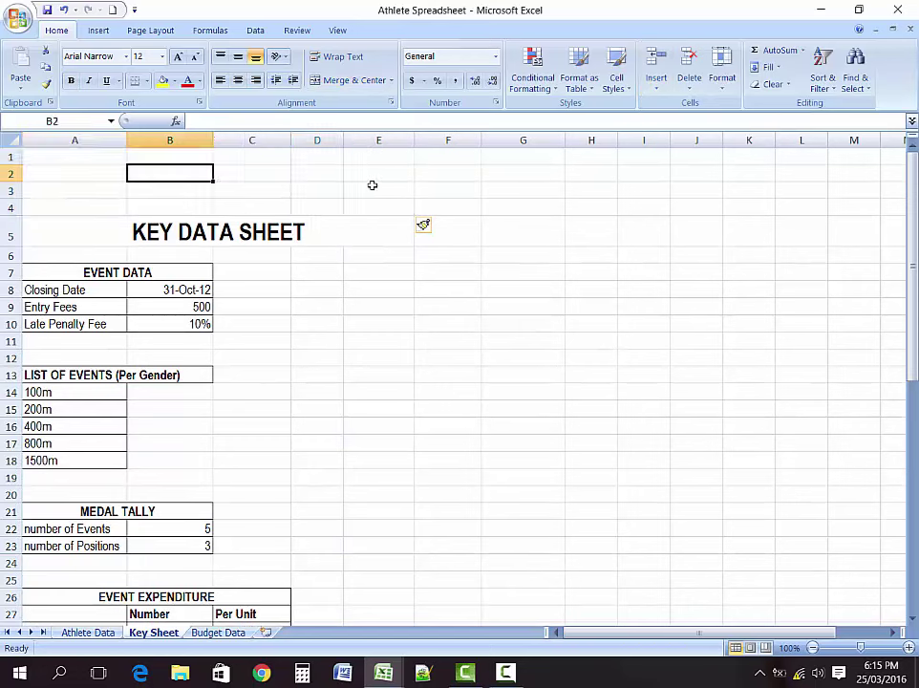
Copy the candidate identification labels from A1:B3 of the Athlete Data sheet to cell A1 of the Key Sheet
click(88, 632)
scroll(183, 353, up, 4)
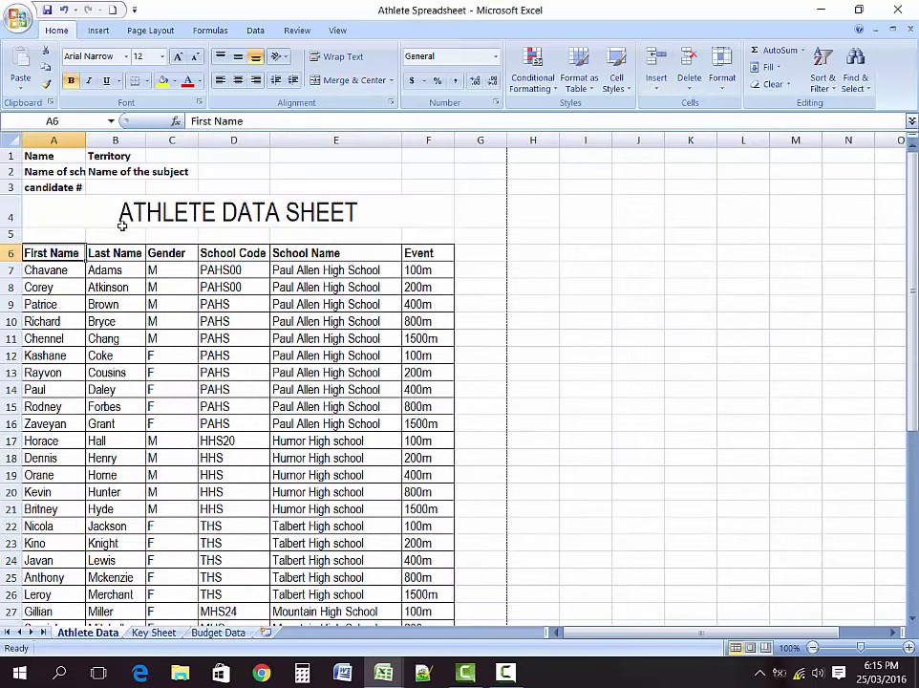
drag(52, 159, 88, 186)
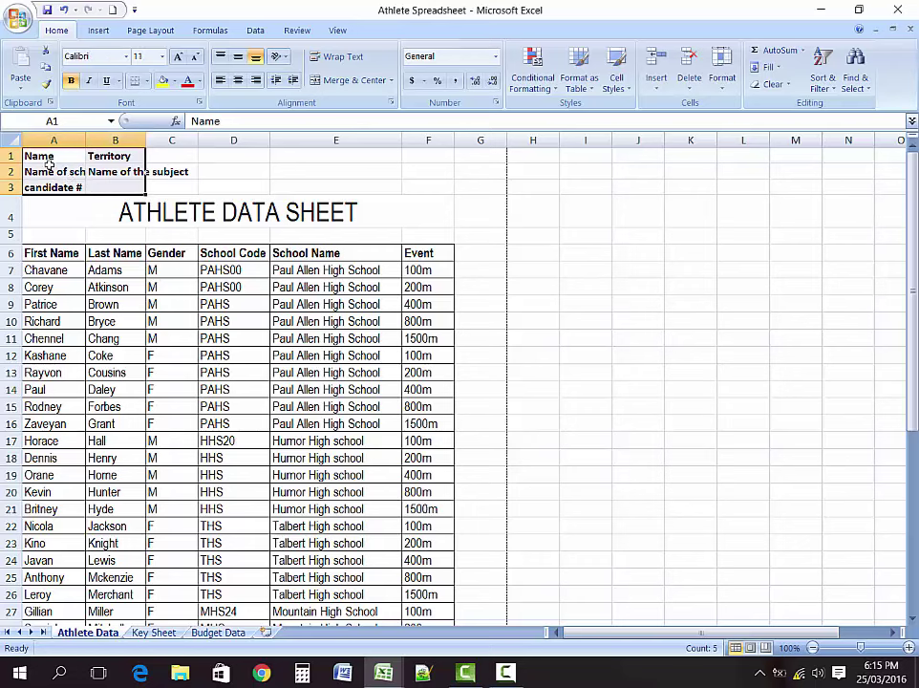
right_click(48, 165)
click(111, 194)
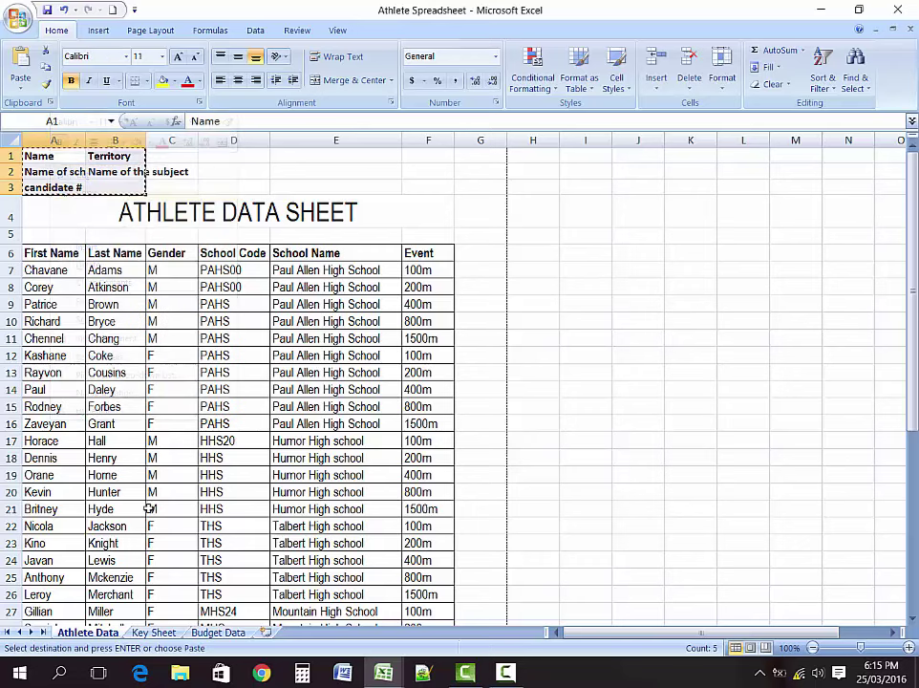
click(153, 632)
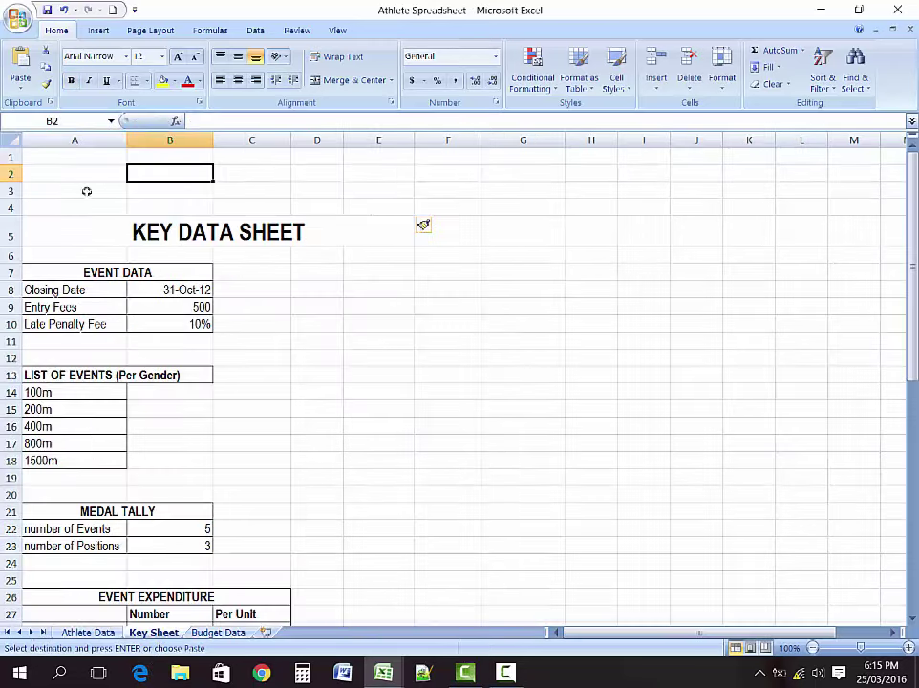
click(44, 158)
right_click(44, 157)
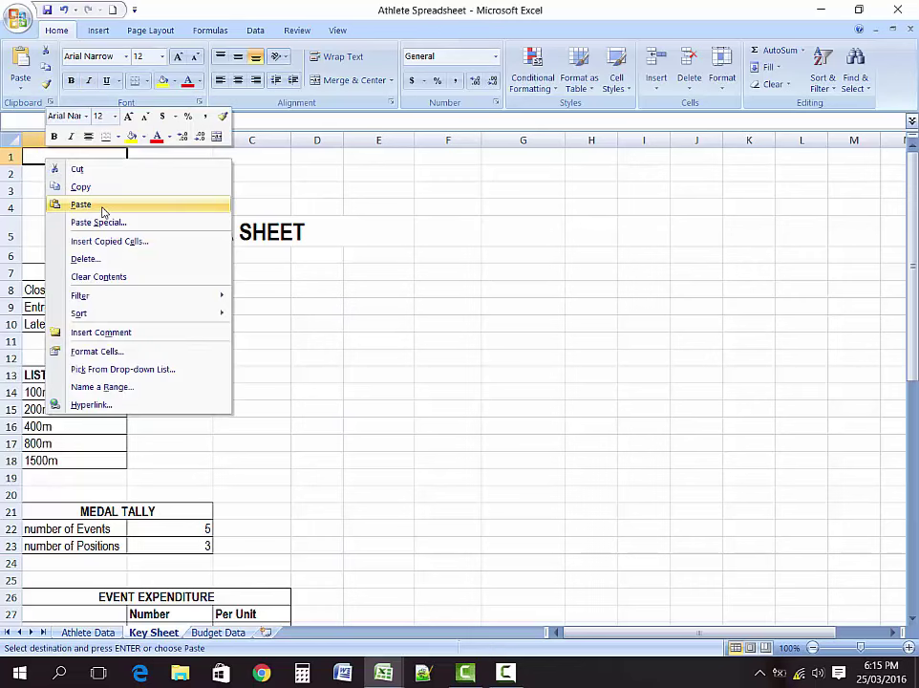
click(102, 206)
click(254, 207)
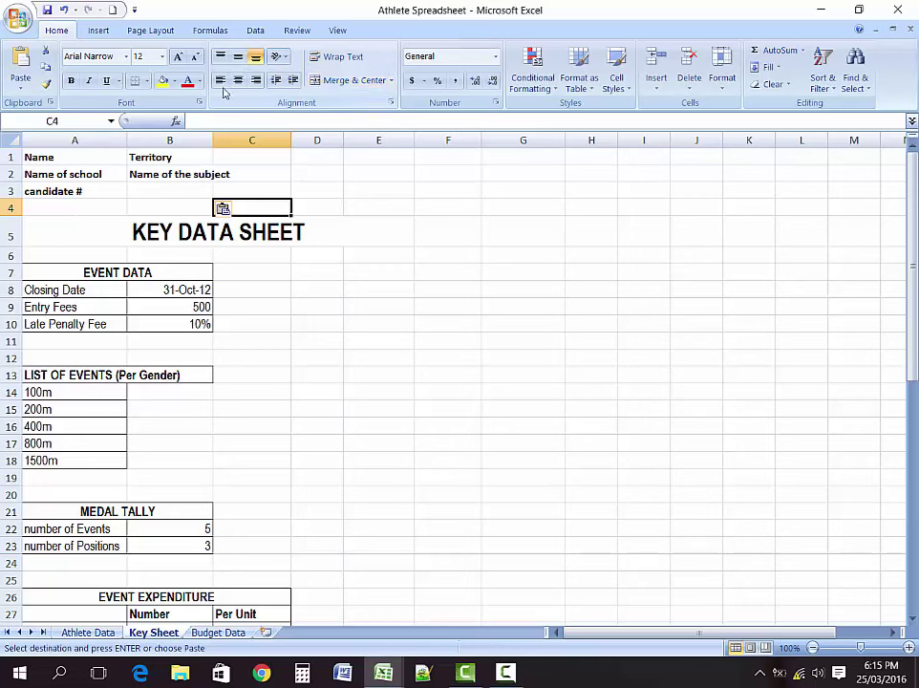
Examine the left, center and right sections of the Key Sheet's page header and footer
click(96, 31)
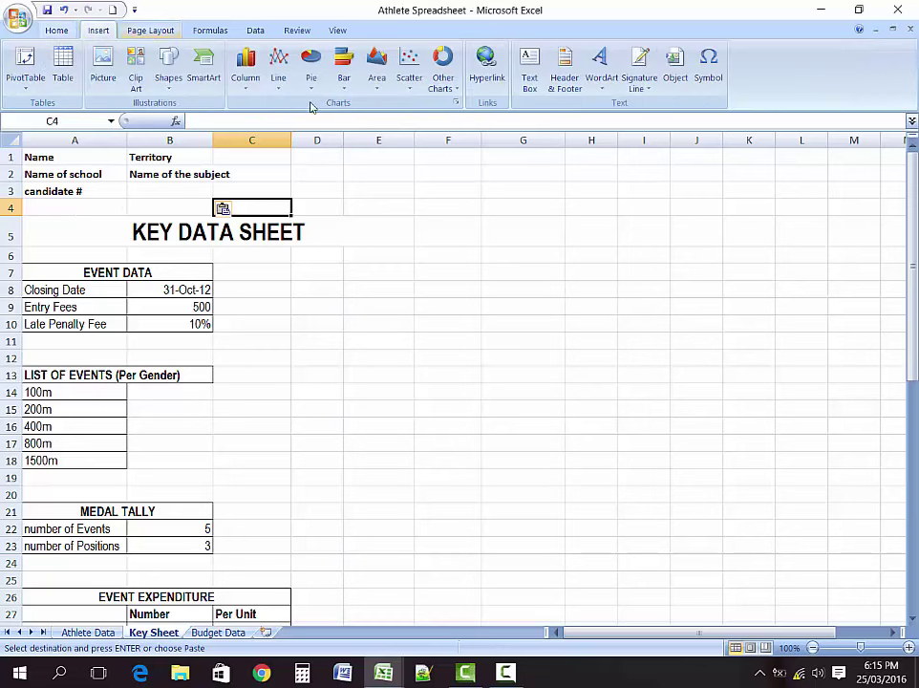
click(565, 76)
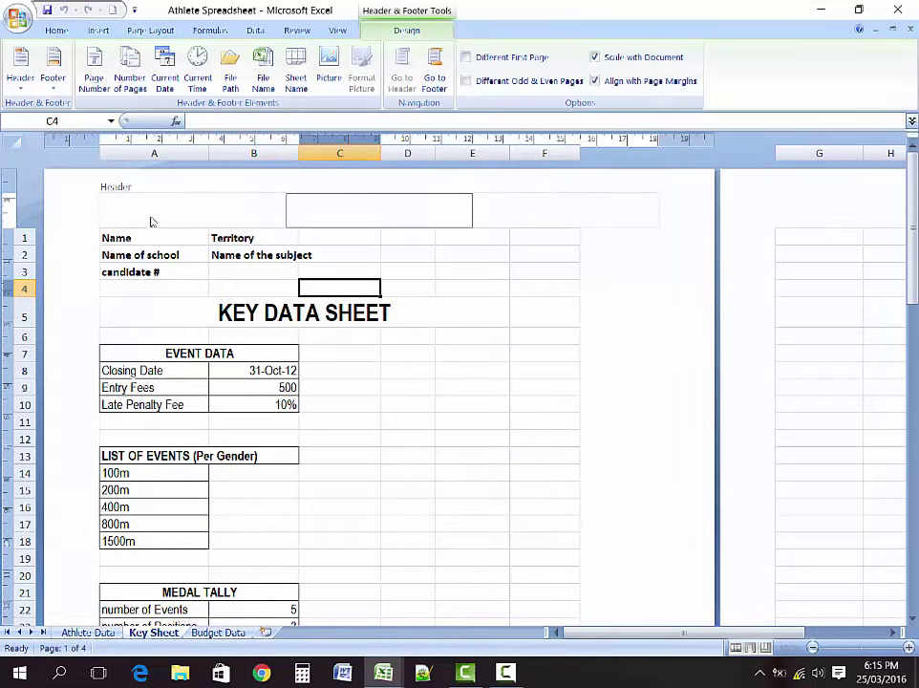
click(363, 219)
click(511, 214)
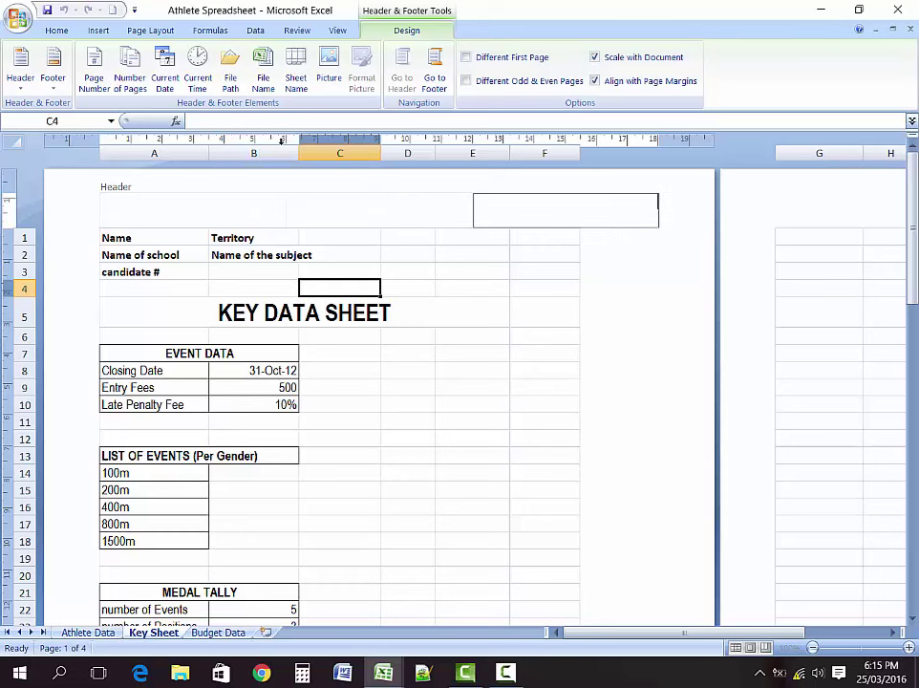
click(436, 80)
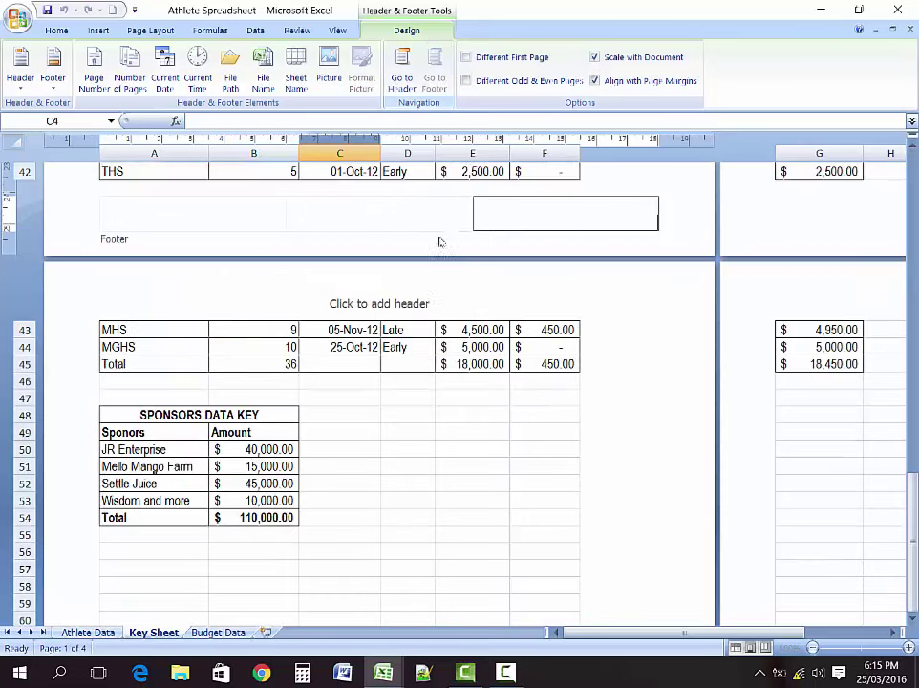
click(379, 214)
click(234, 218)
click(520, 215)
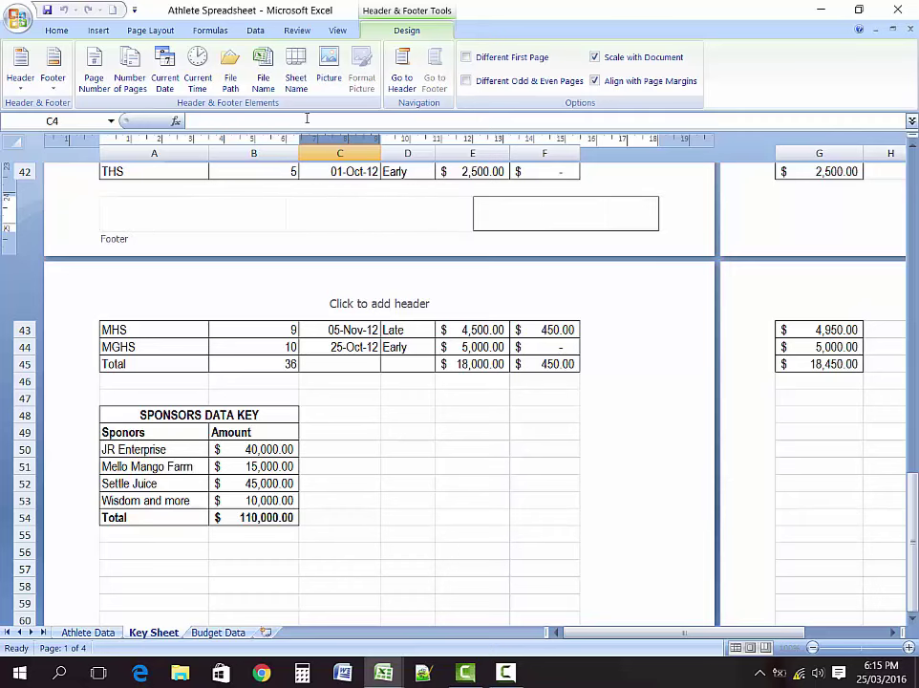
click(403, 80)
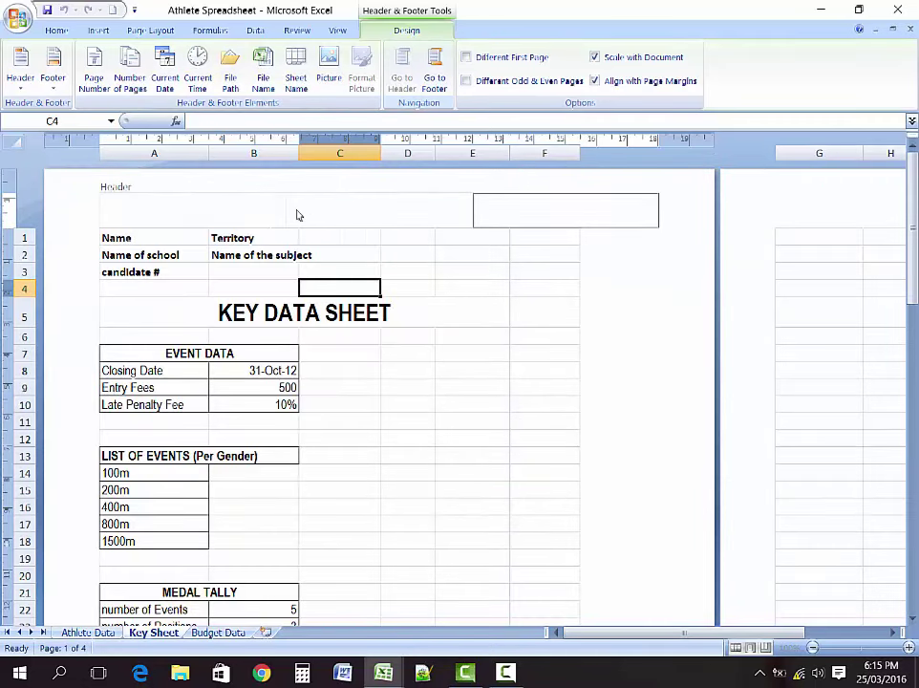
click(185, 212)
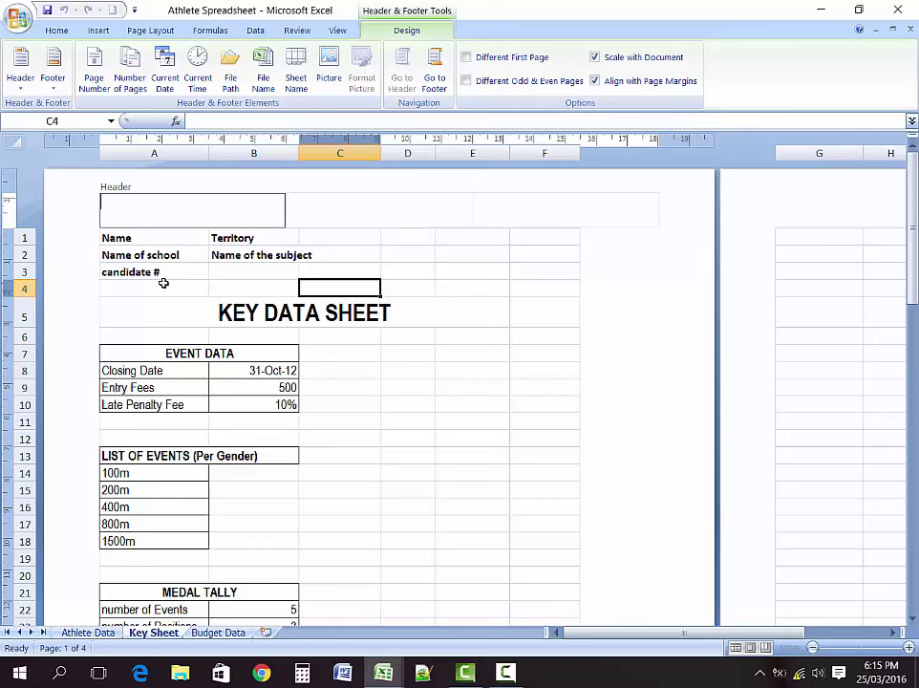
click(435, 80)
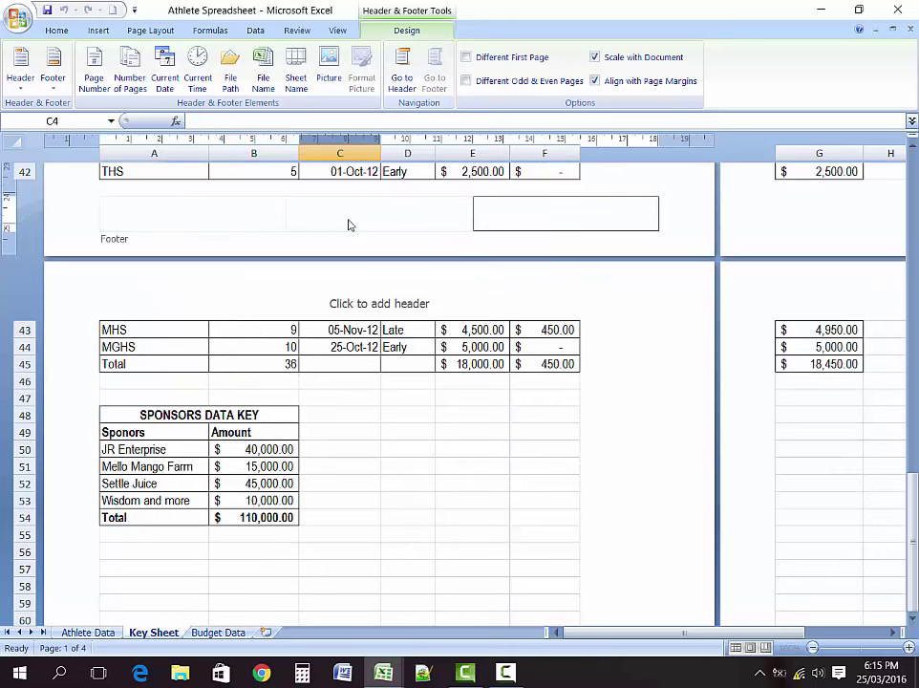
click(55, 91)
click(483, 218)
key(shift+Tab)
key(shift+Tab)
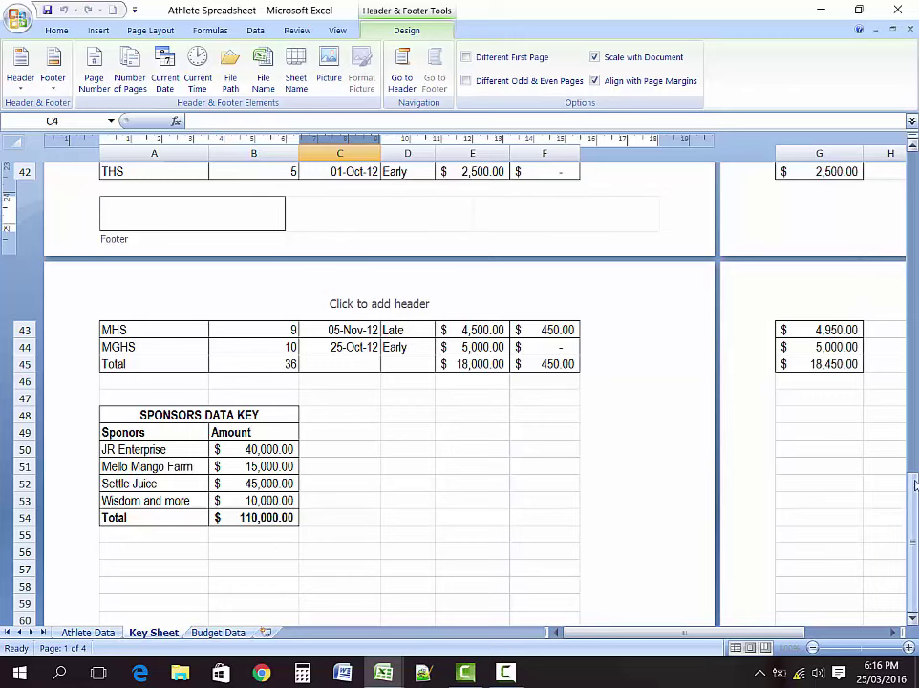
scroll(915, 500, up, 14)
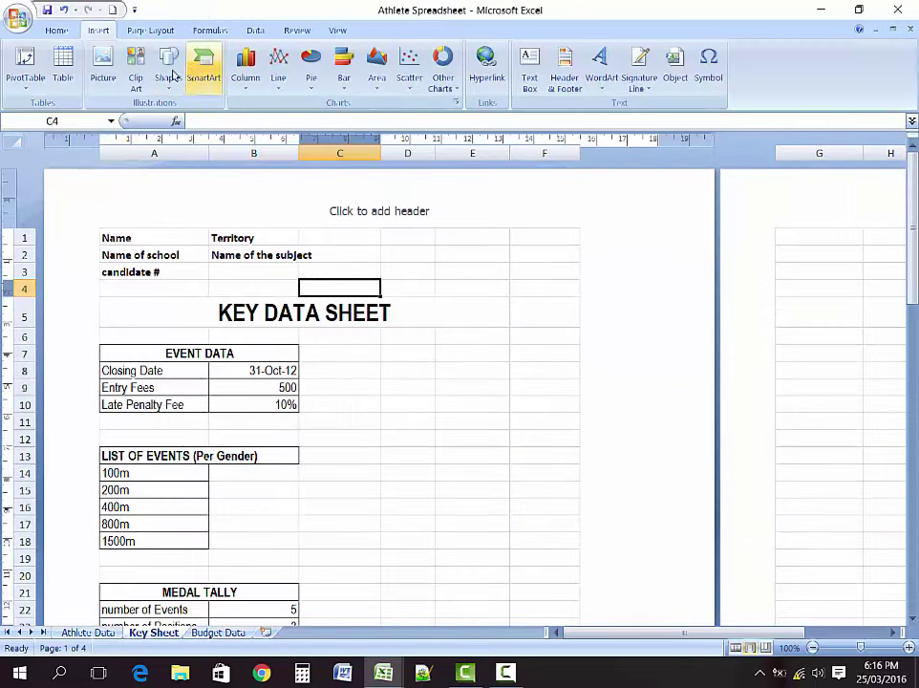
Switch the Key Sheet from page layout to Normal view
click(337, 30)
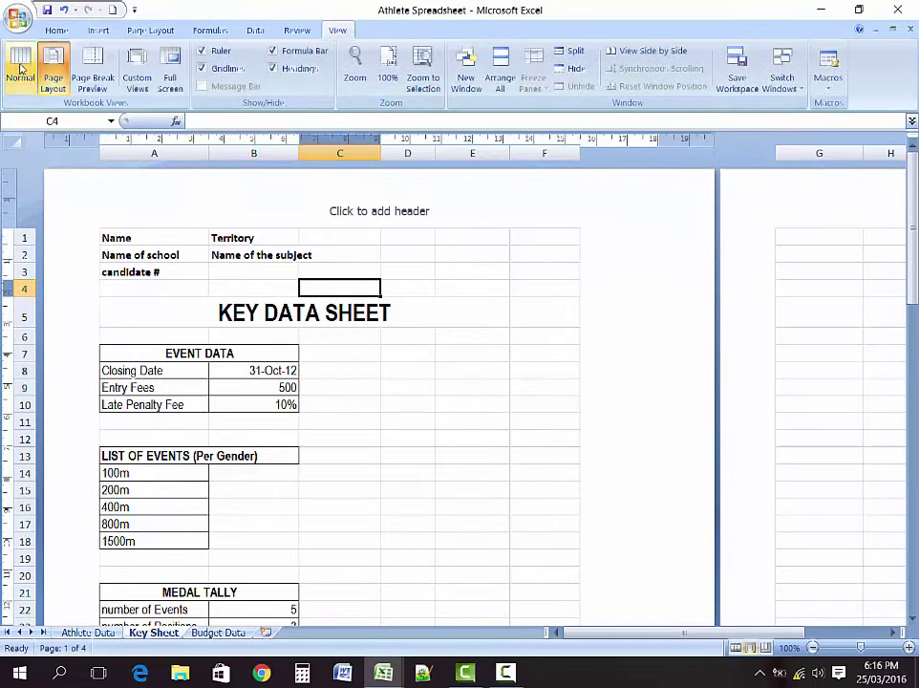
click(21, 68)
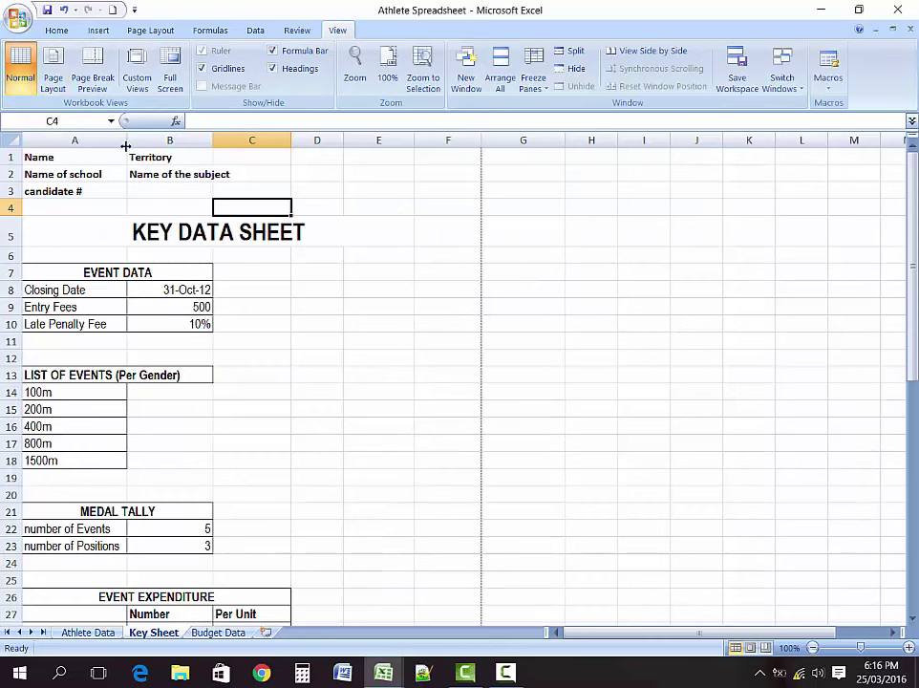
click(50, 30)
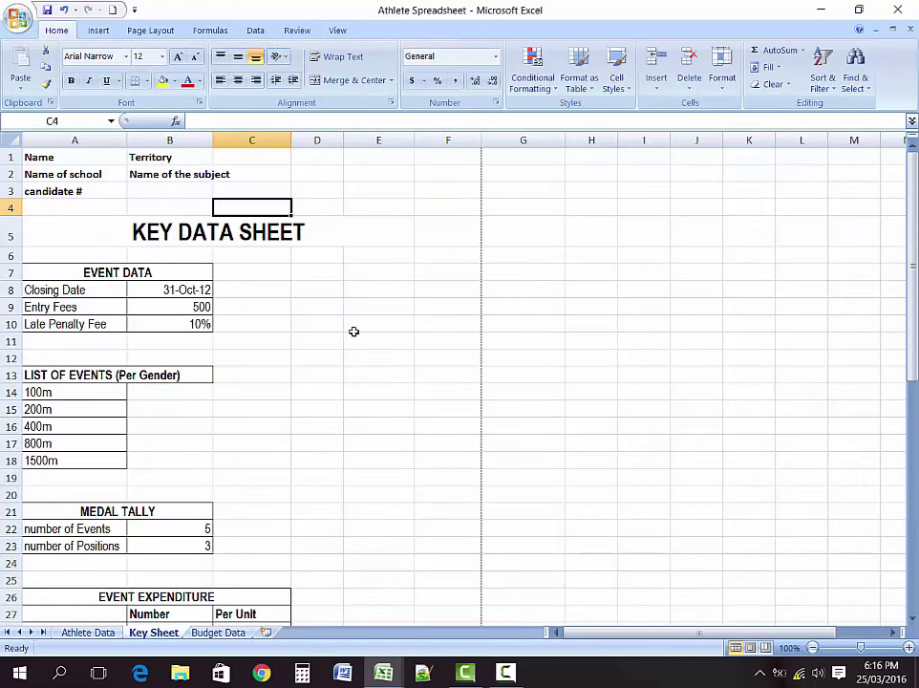
Review the closing date, entry fees and late penalty fee in the Event Data table and the List of Events heading
click(205, 390)
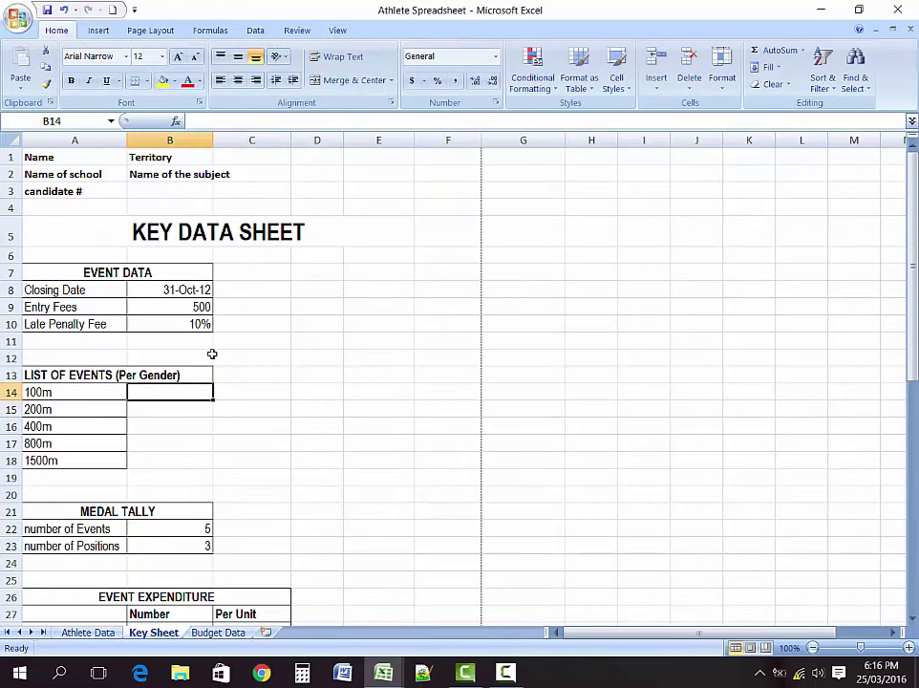
click(84, 276)
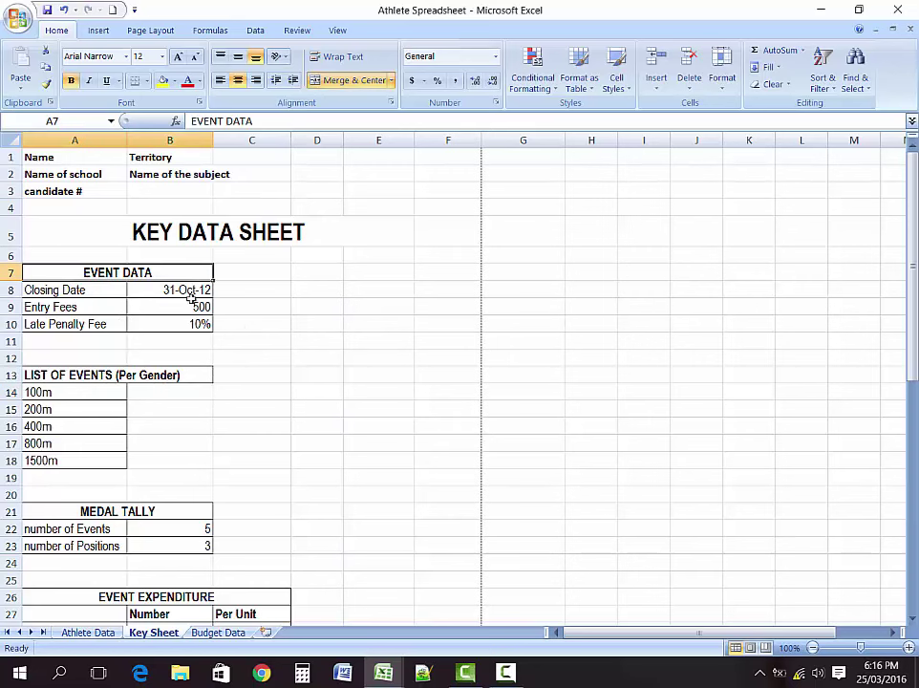
click(145, 289)
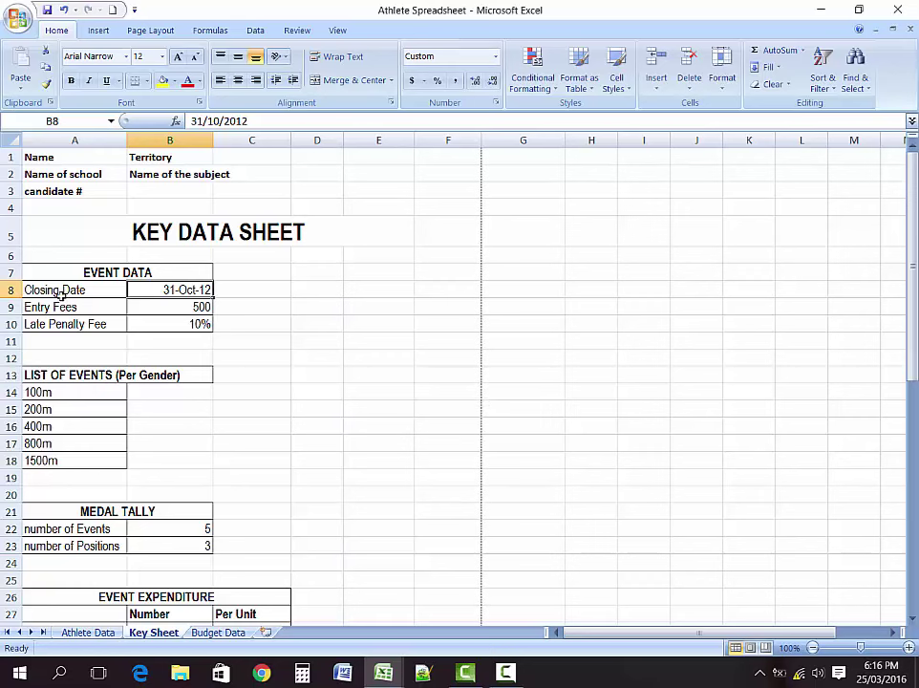
click(172, 310)
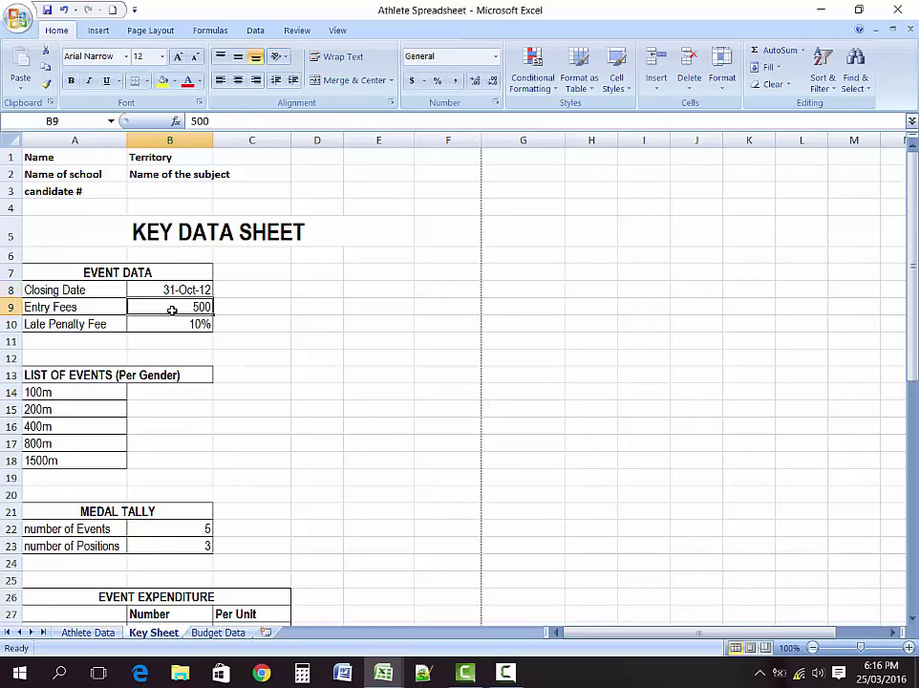
click(167, 325)
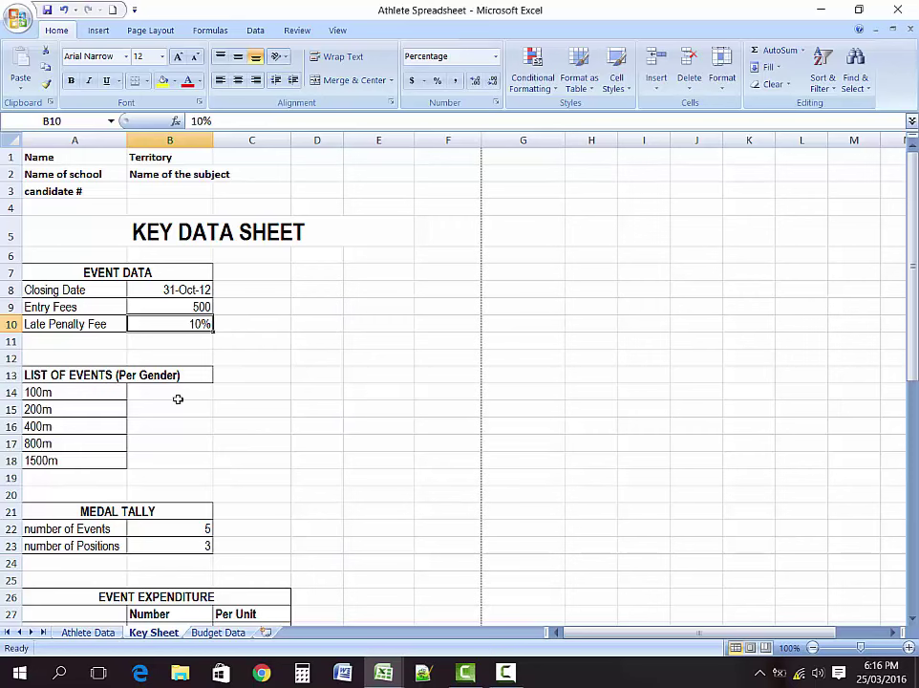
click(26, 375)
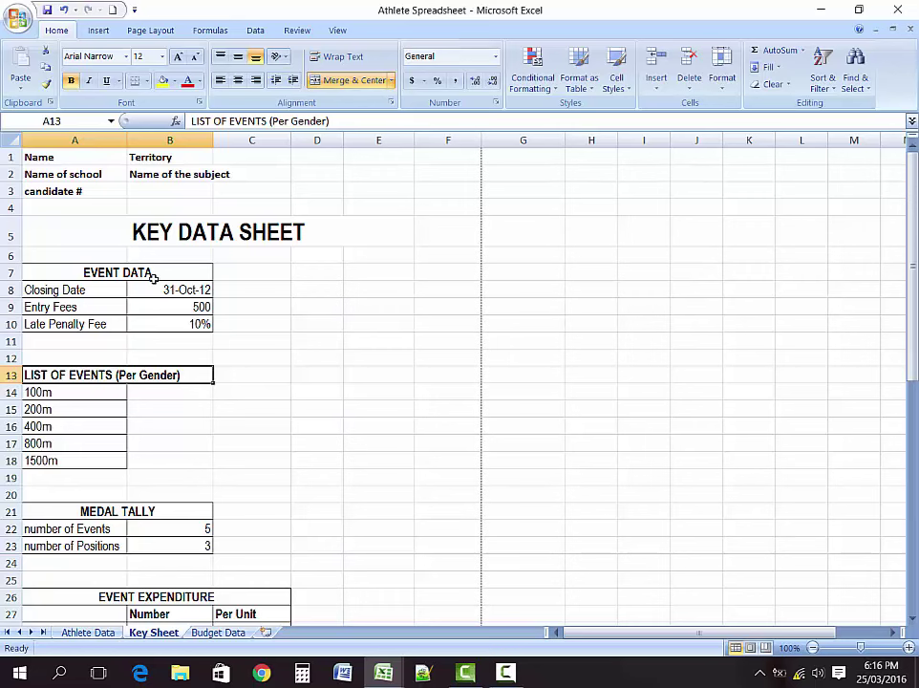
Move the List of Events table beside the Event Data table, with its heading starting in cell D7
drag(48, 373, 68, 404)
right_click(68, 404)
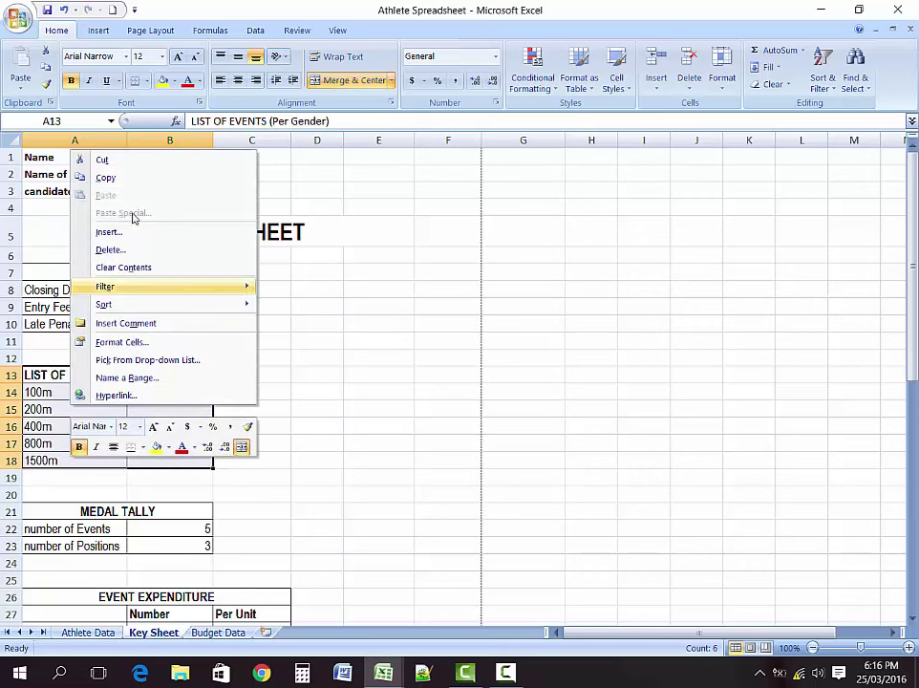
click(111, 161)
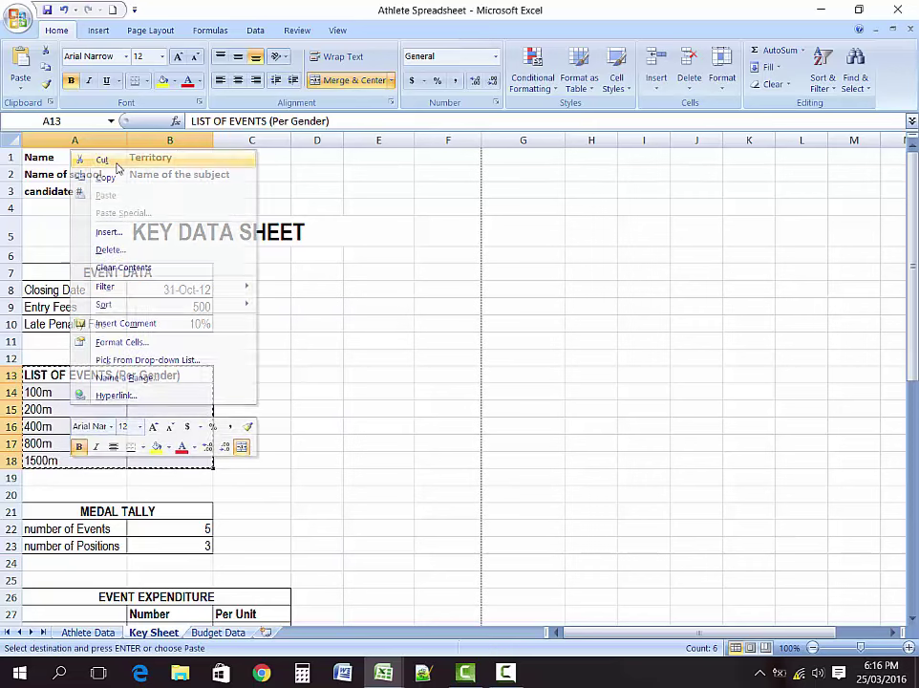
click(309, 274)
right_click(309, 274)
click(355, 321)
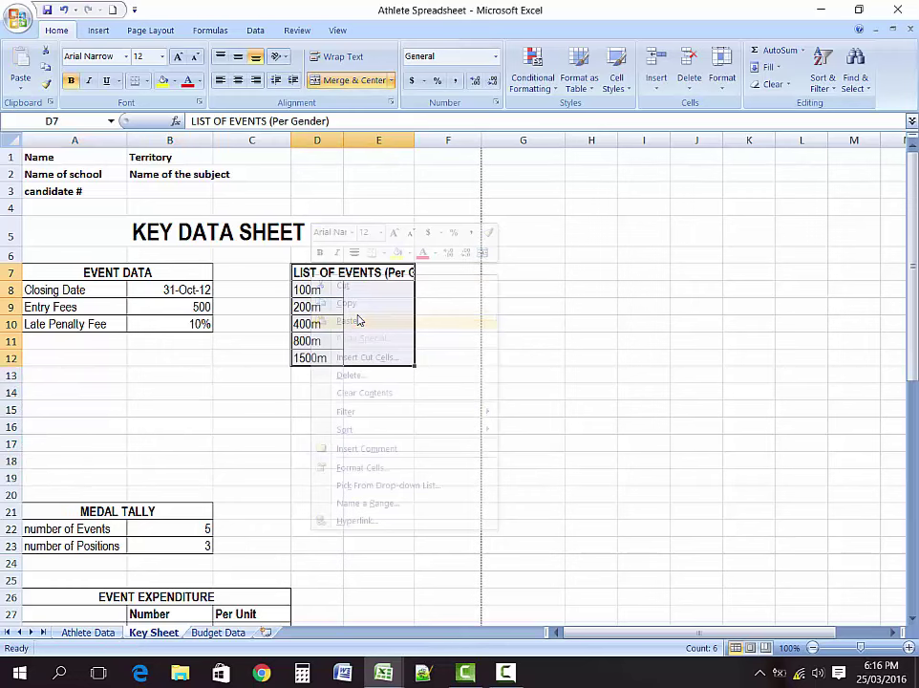
Widen columns E and D so the List of Events heading fits
click(482, 289)
drag(414, 140, 453, 144)
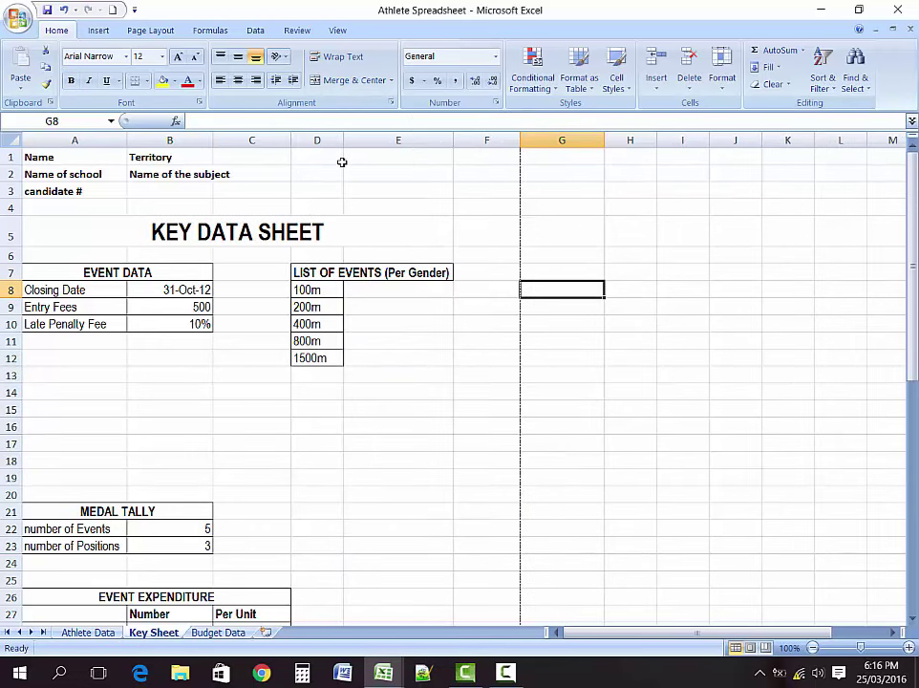
drag(345, 139, 354, 141)
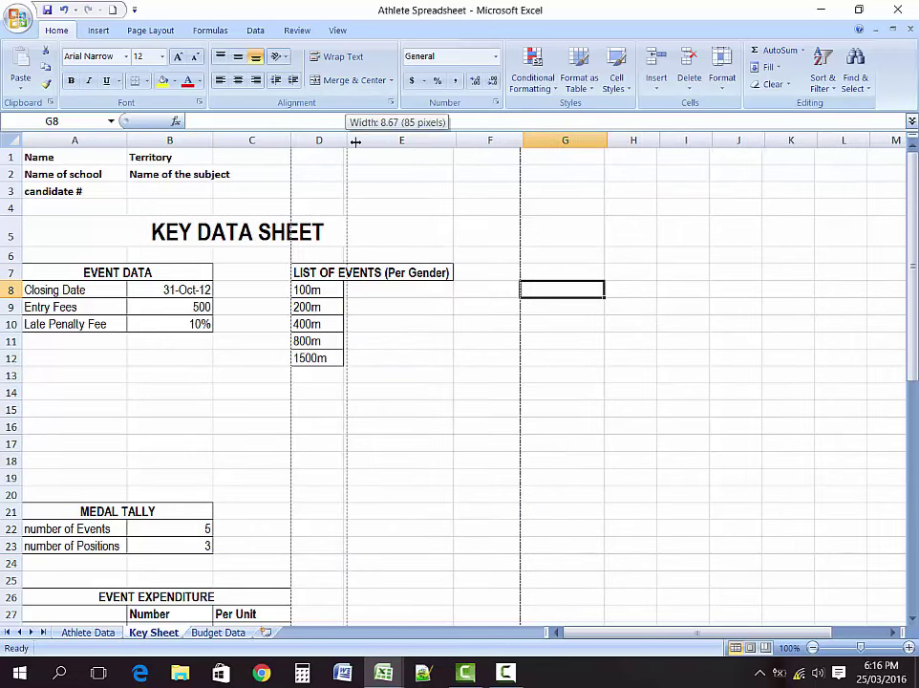
click(29, 391)
click(450, 360)
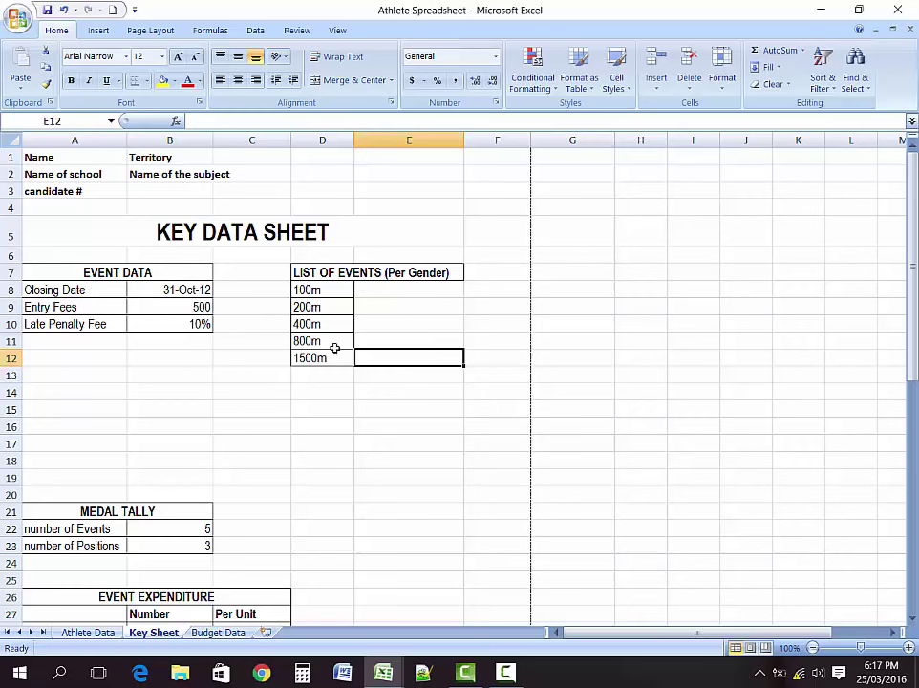
Undo both column width changes and the List of Events table move, and cancel the pending cut
click(64, 11)
click(64, 11)
click(64, 11)
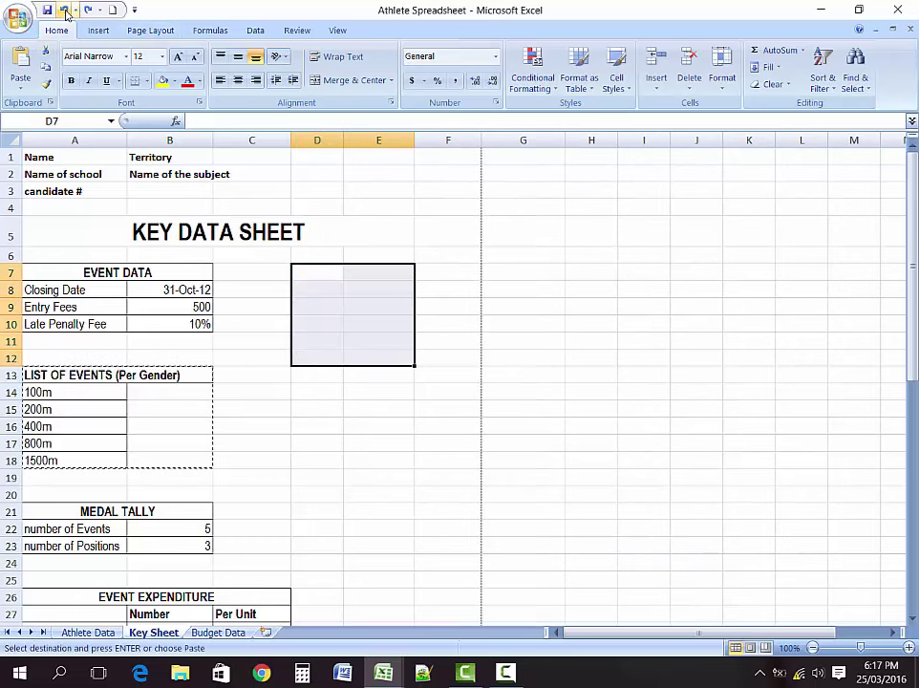
click(317, 408)
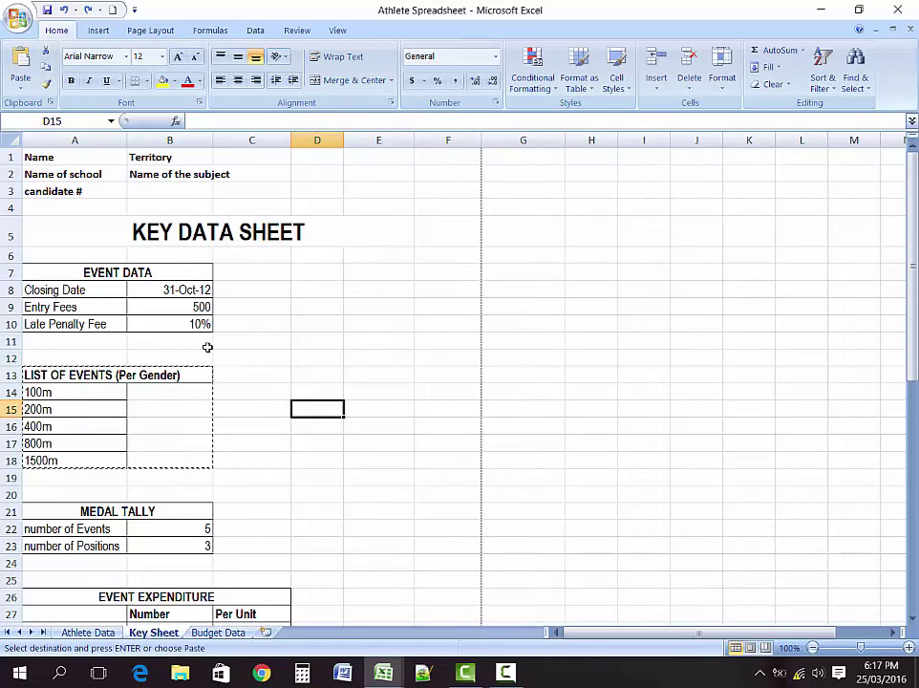
key(Escape)
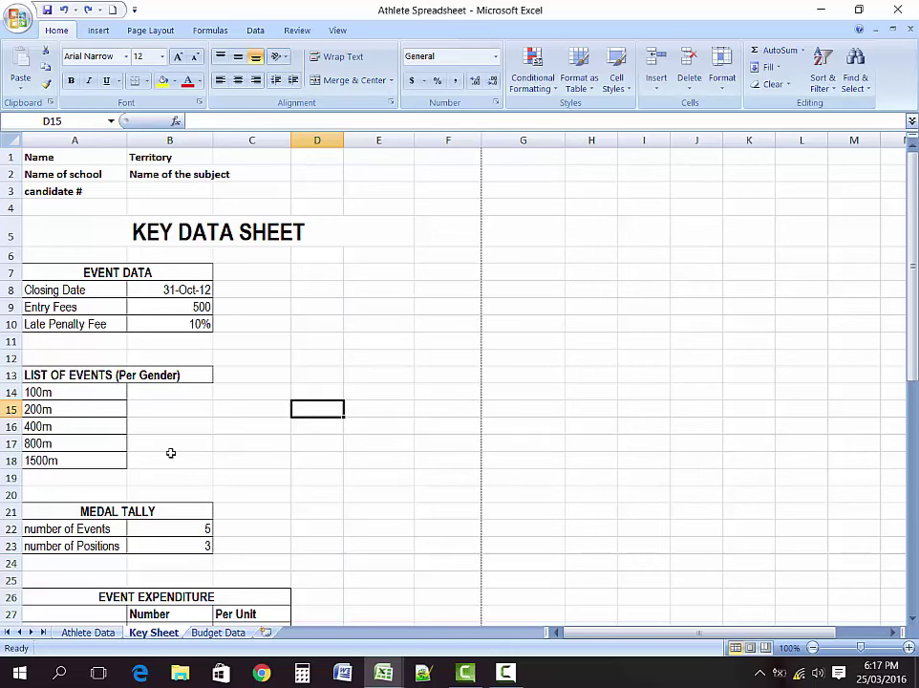
scroll(170, 453, down, 1)
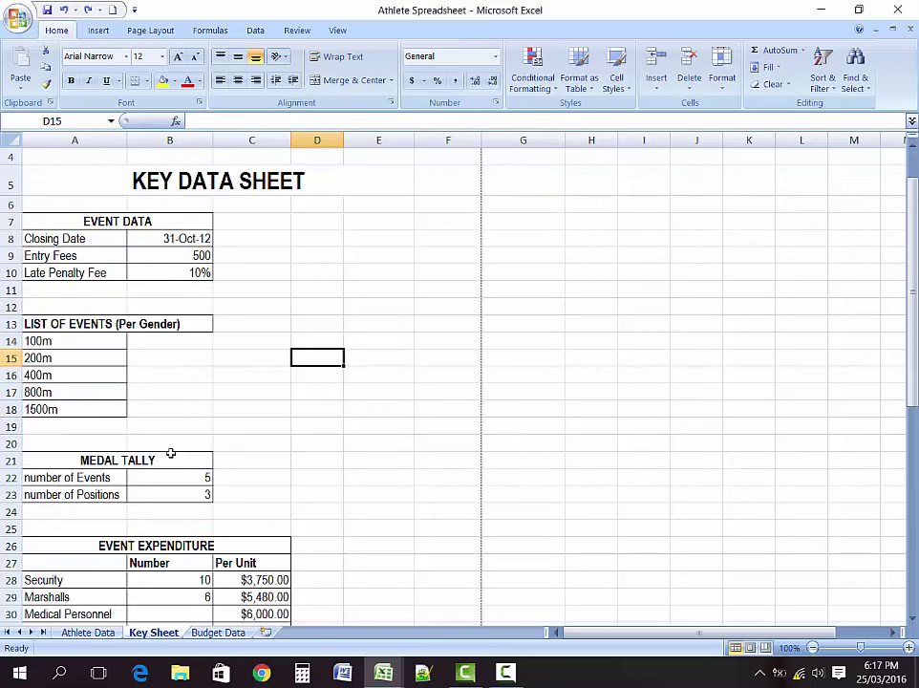
Capitalise the first label in the Medal Tally table so it reads Number of Events
scroll(170, 452, down, 1)
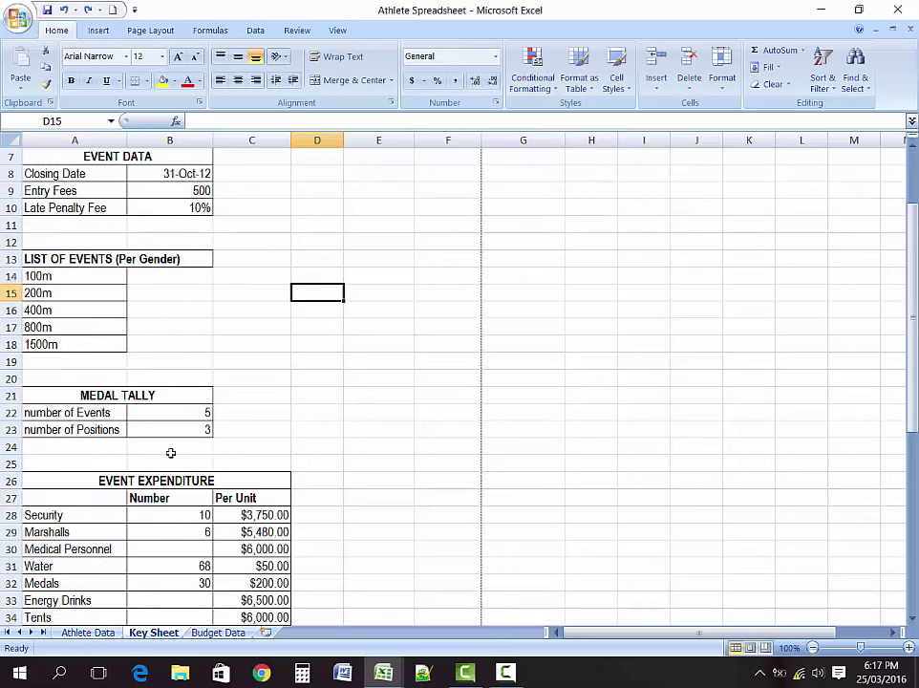
click(70, 399)
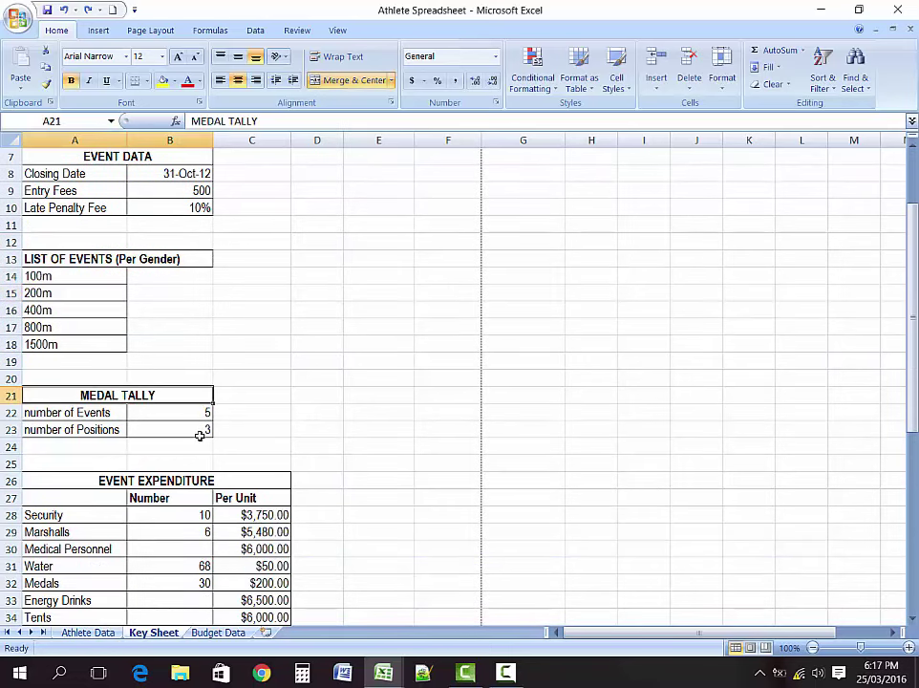
click(49, 419)
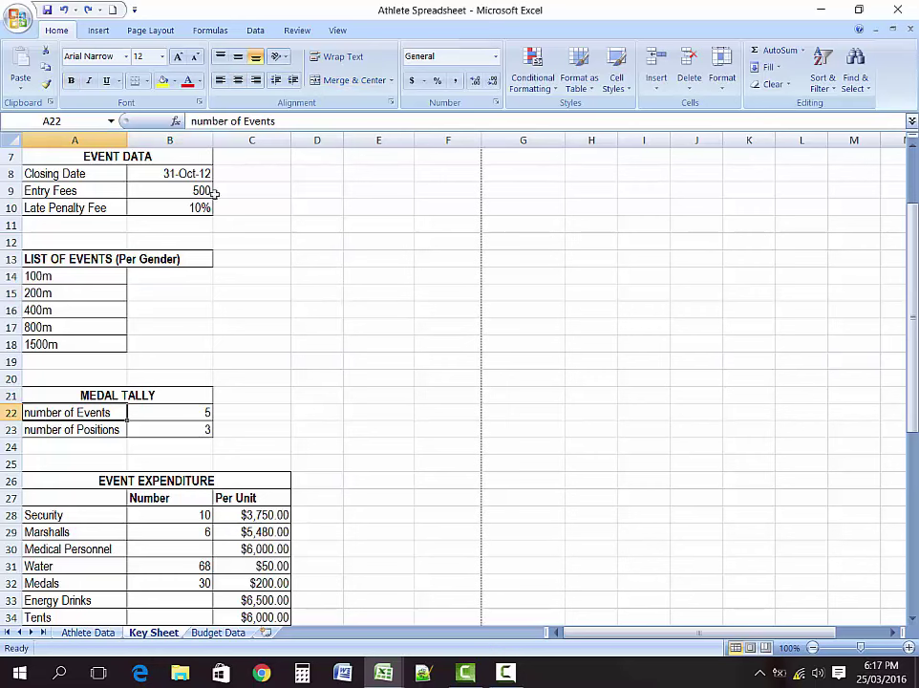
click(194, 122)
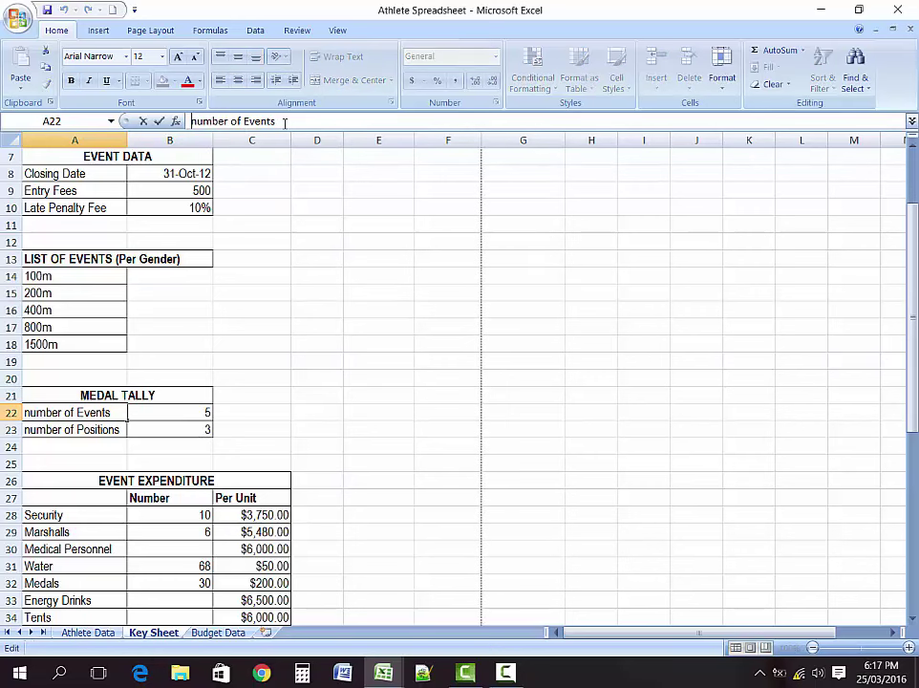
key(Delete)
text(N)
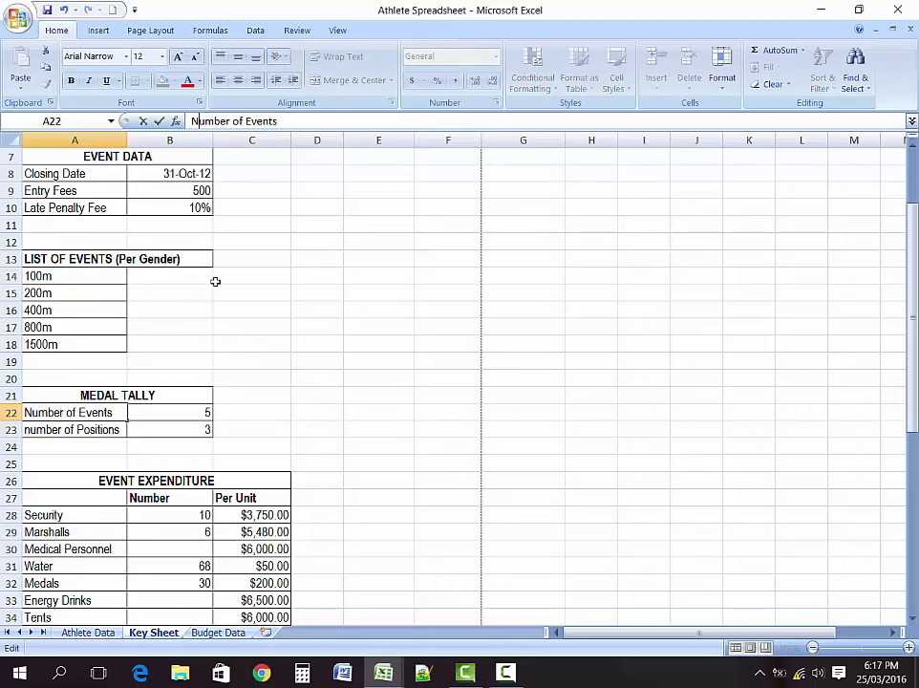
click(170, 379)
Clear the existing formula from the Number of Events value cell, B22, in the Medal Tally table
click(188, 406)
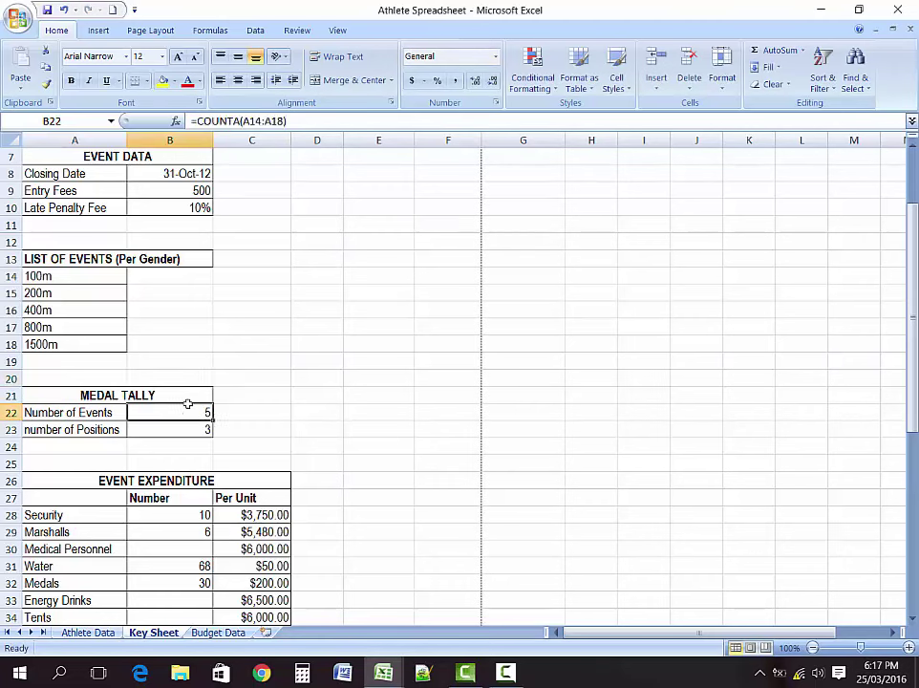
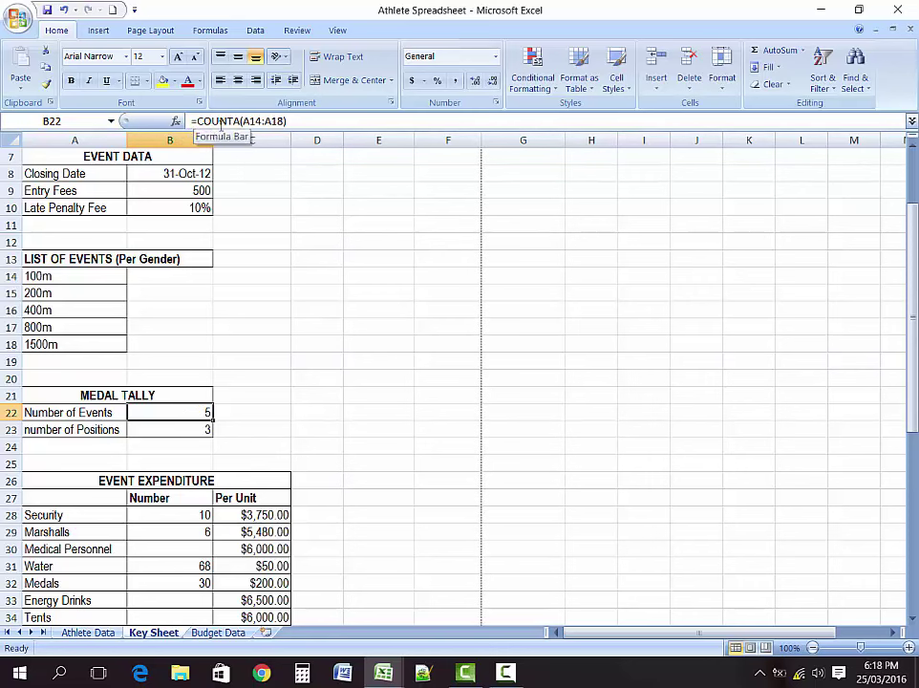
click(243, 121)
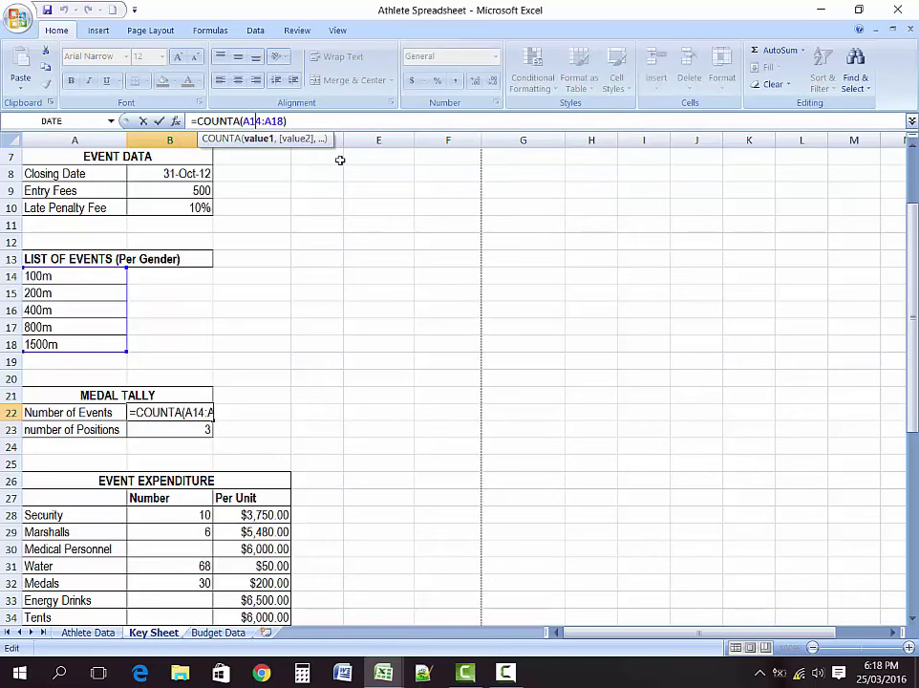
triple_click(256, 122)
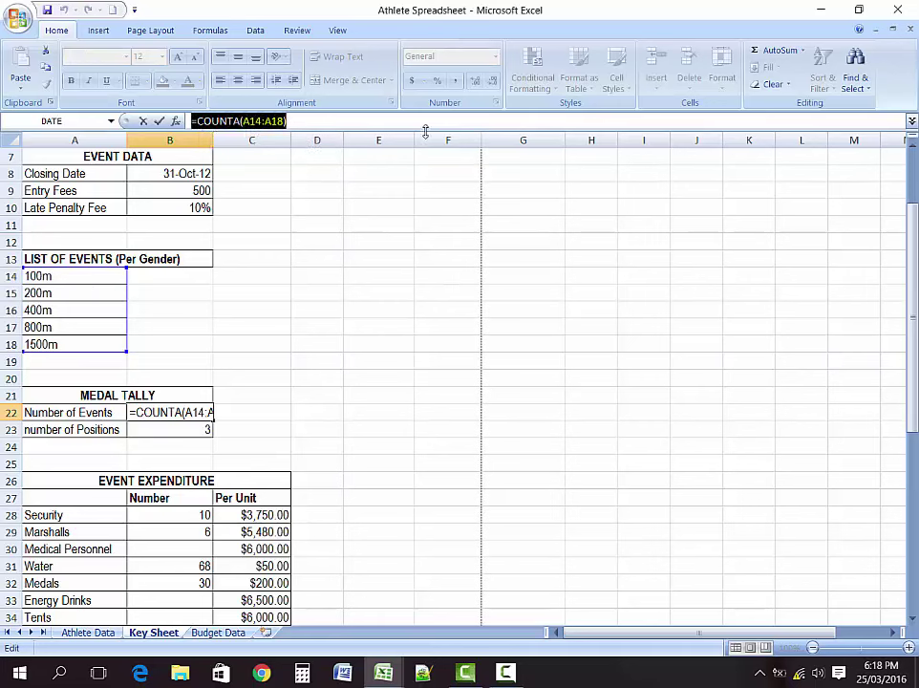
key(Delete)
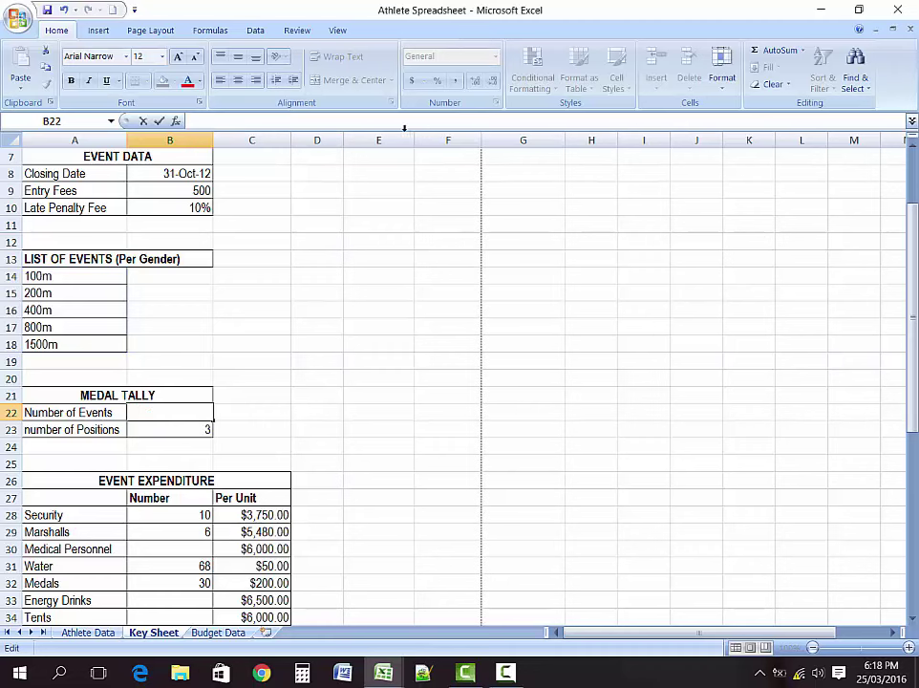
click(346, 378)
Enter the formula =COUNTA(A14:A18) in cell B22 to count the entries in the List of Events table
click(170, 413)
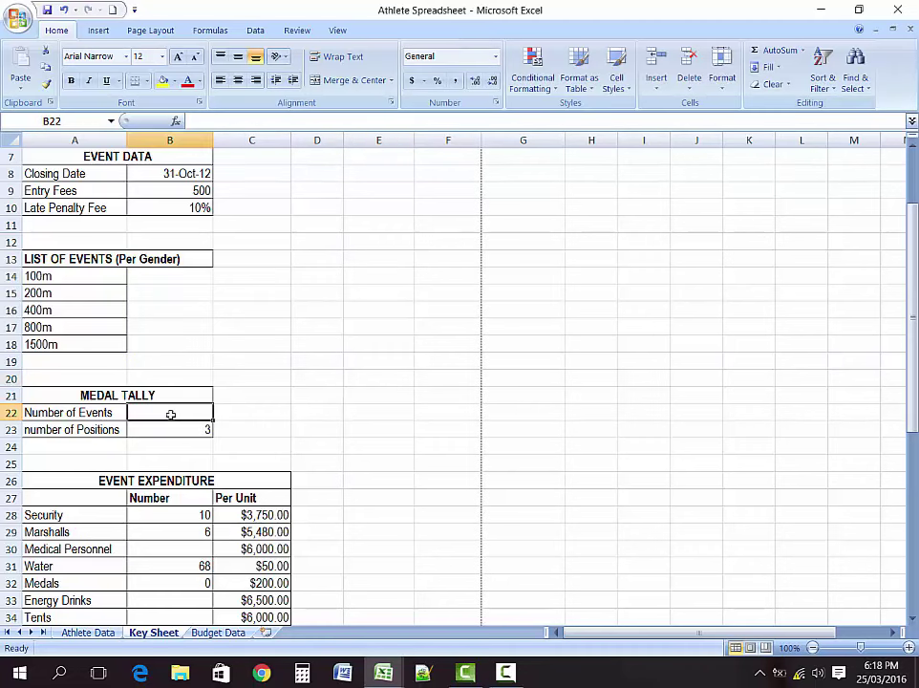
text(=coun)
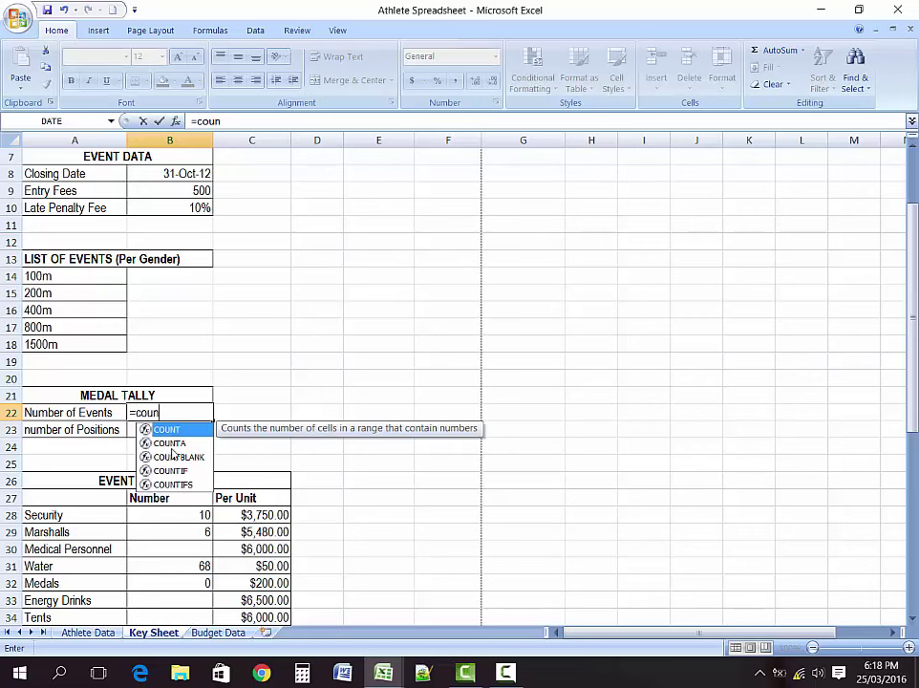
double_click(172, 444)
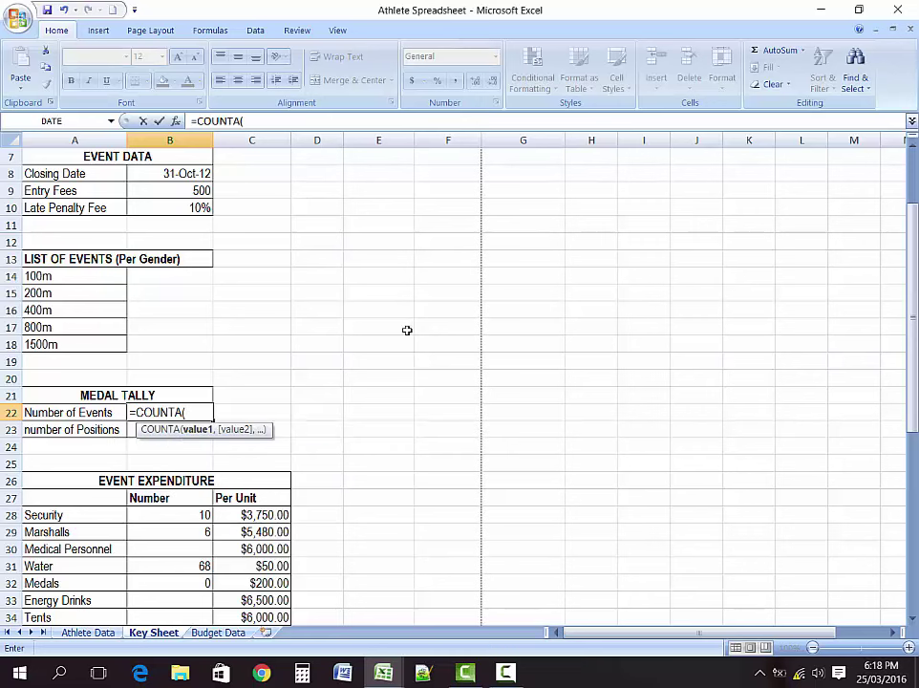
click(46, 276)
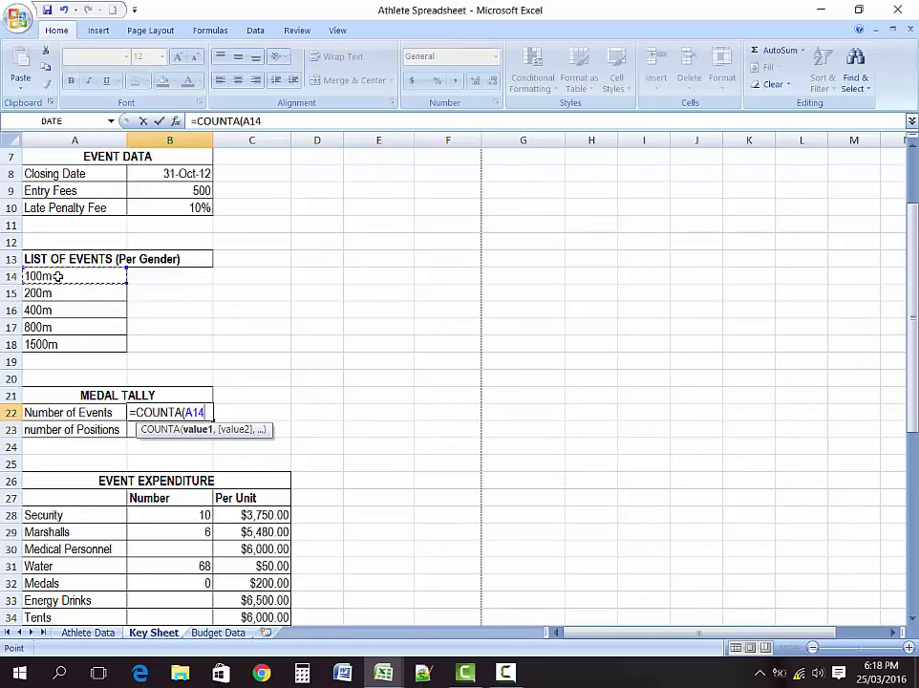
drag(58, 276, 58, 343)
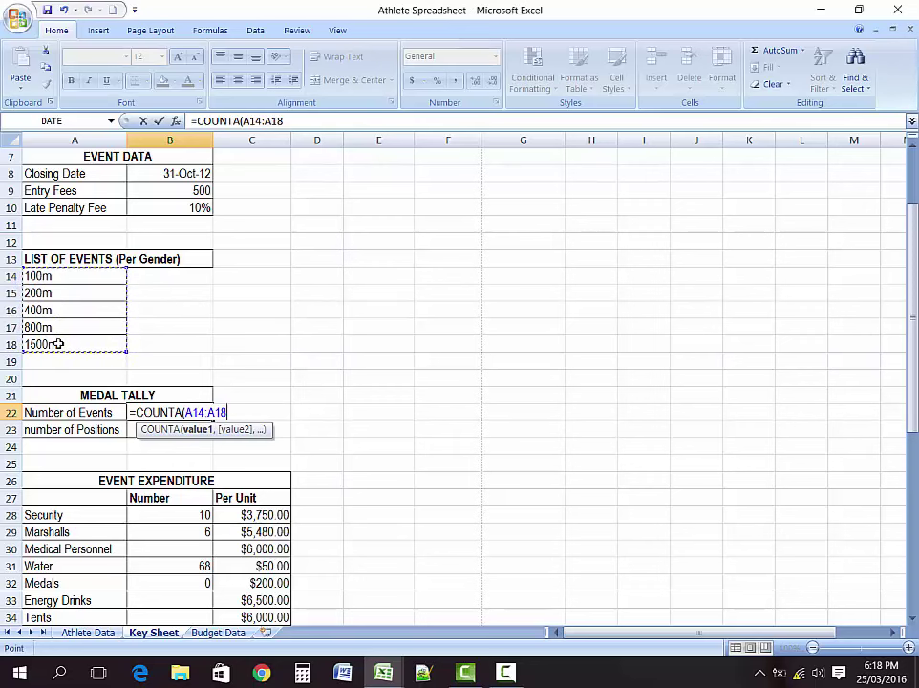
text())
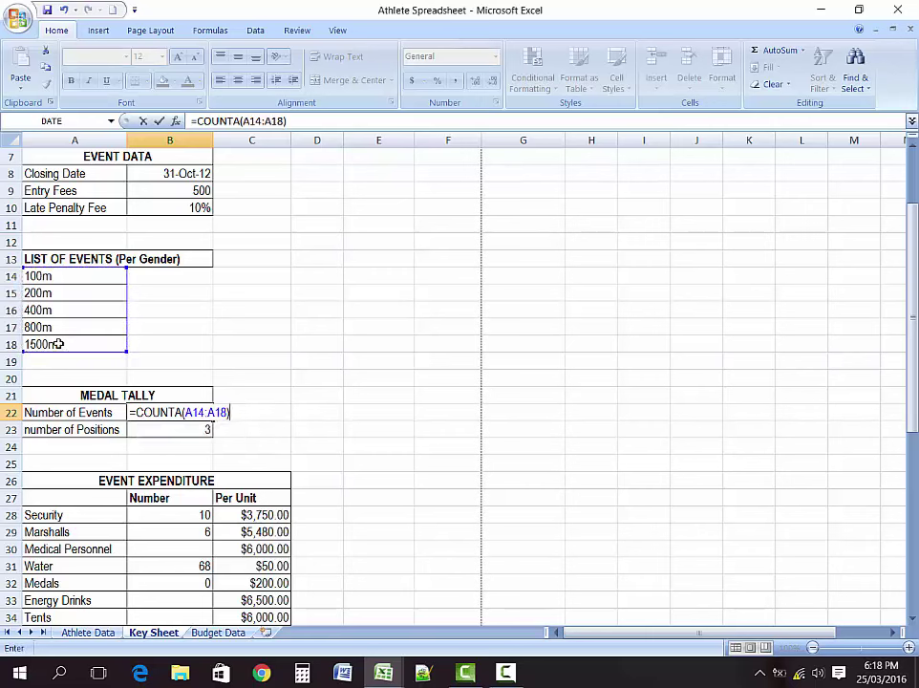
key(Return)
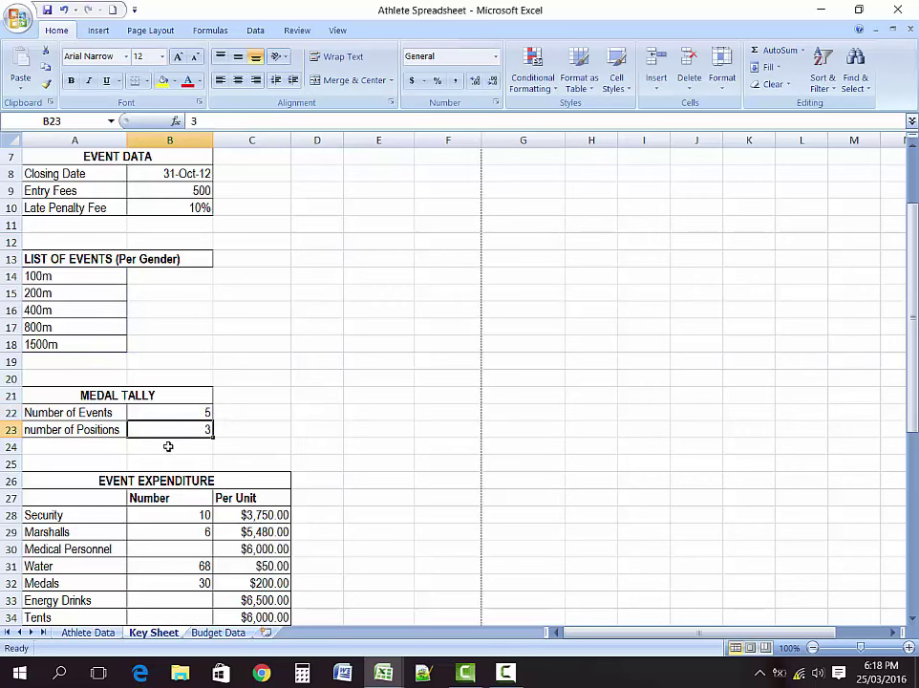
Review the Number of Events formula and the empty area beside the Event Data and List of Events tables
click(160, 414)
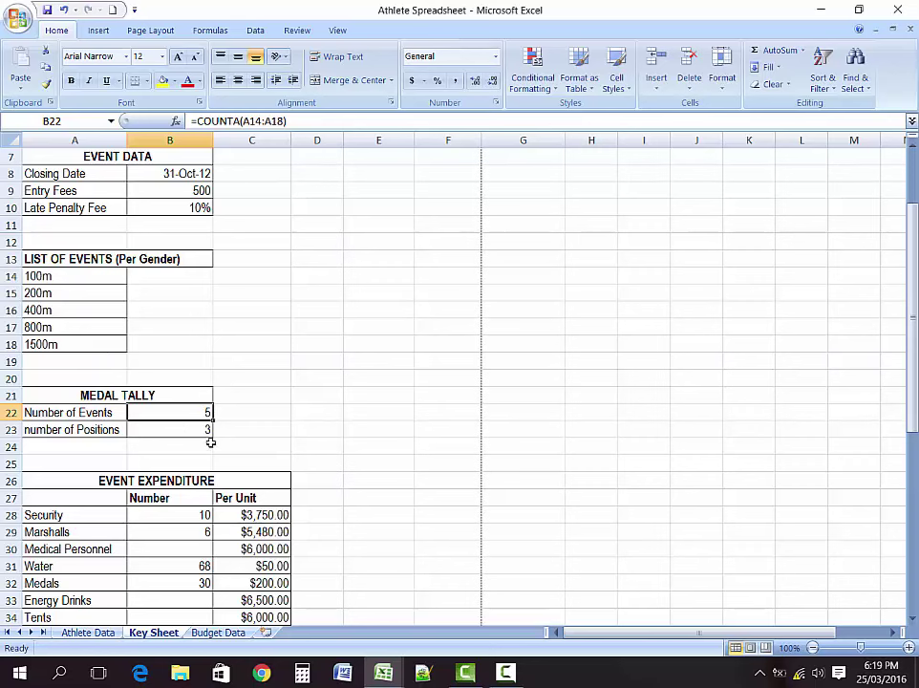
click(200, 360)
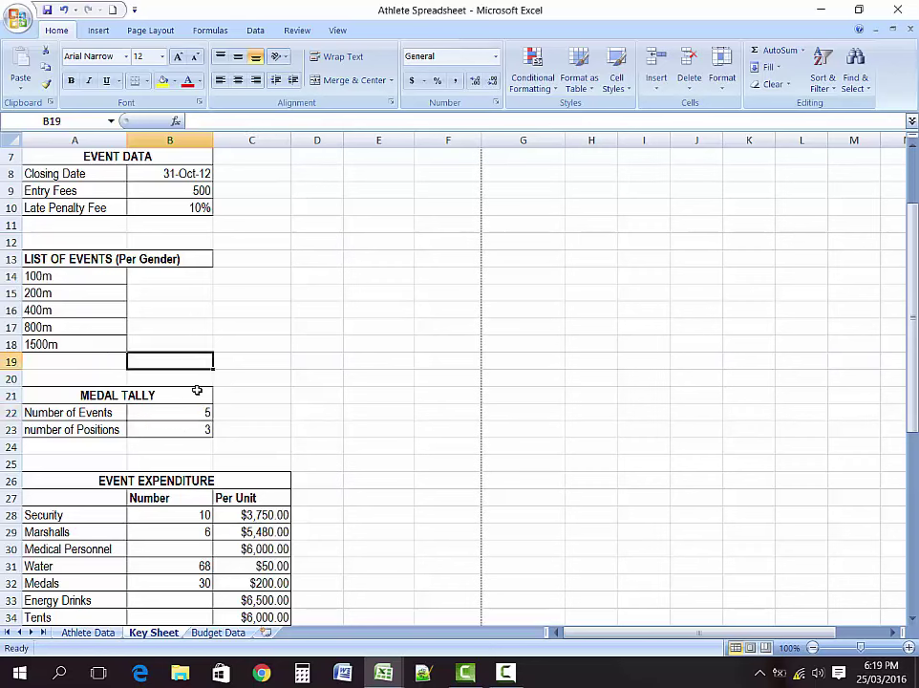
click(192, 413)
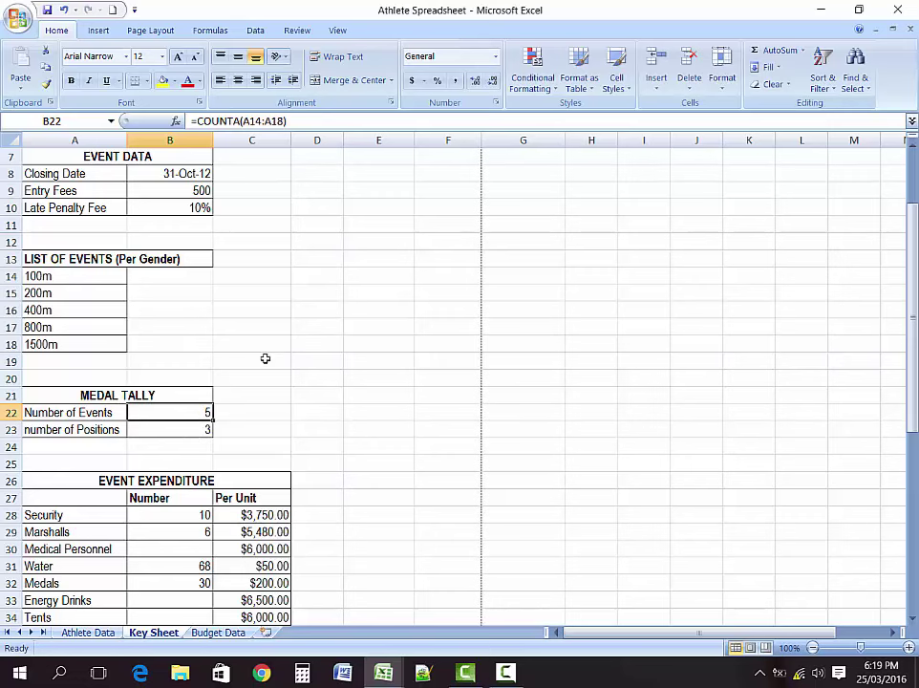
scroll(338, 305, up, 2)
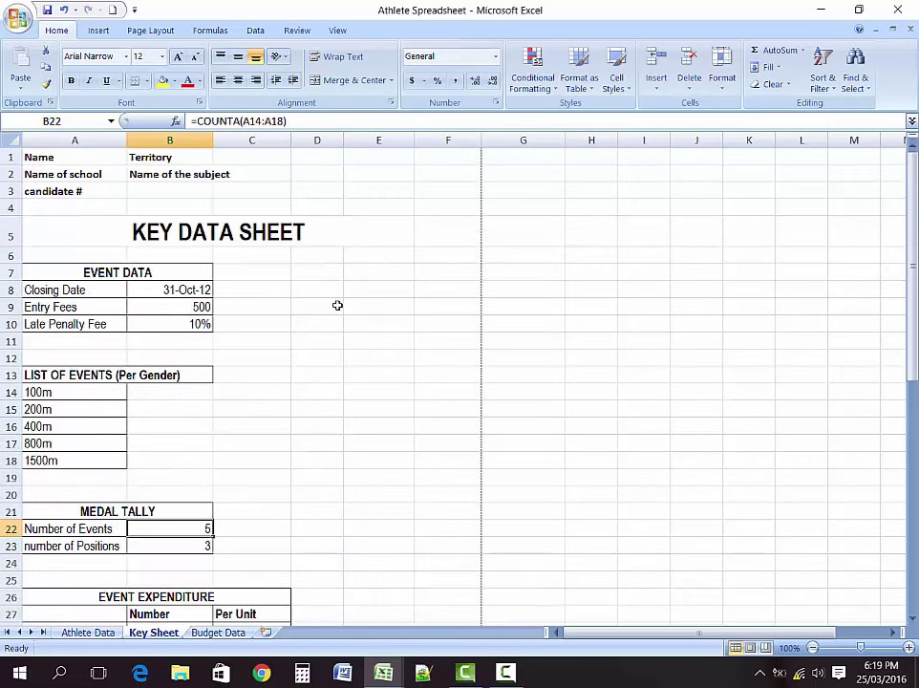
drag(308, 273, 393, 361)
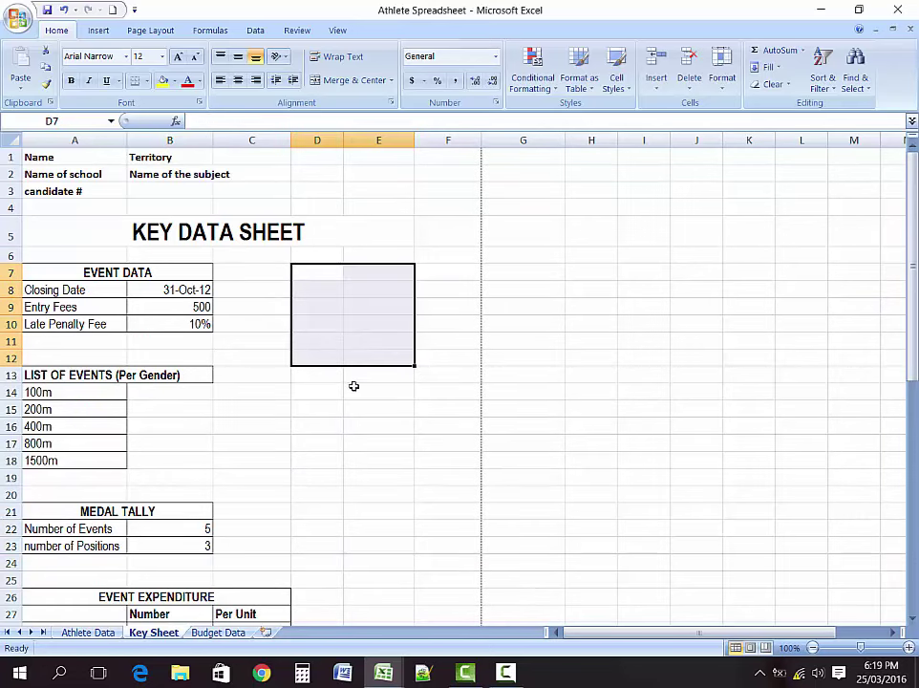
drag(305, 413, 383, 476)
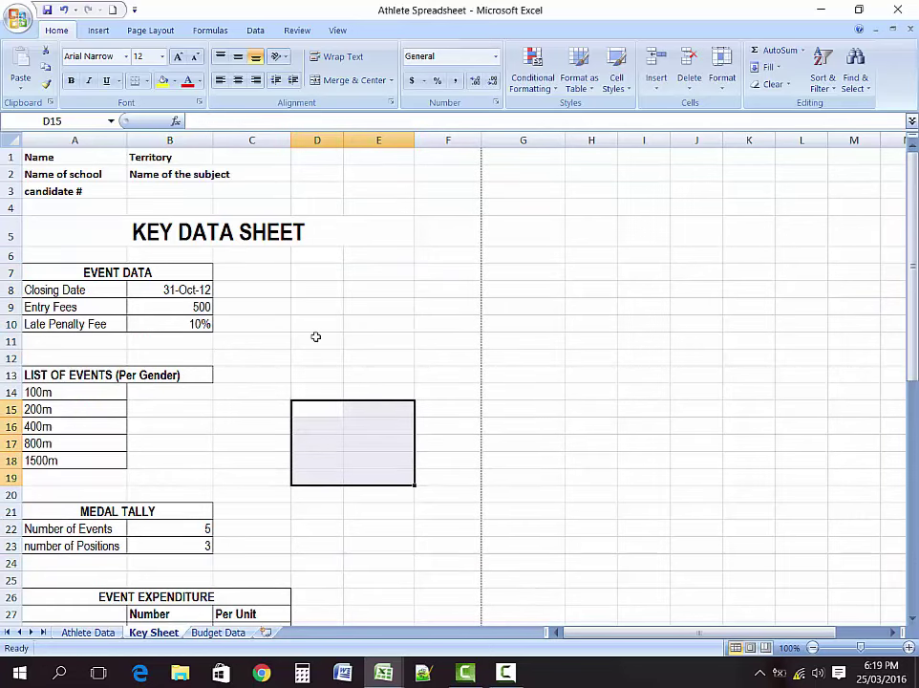
click(315, 336)
Add the column heading Items in cell A27 of the Event Expenditure table
scroll(381, 314, down, 3)
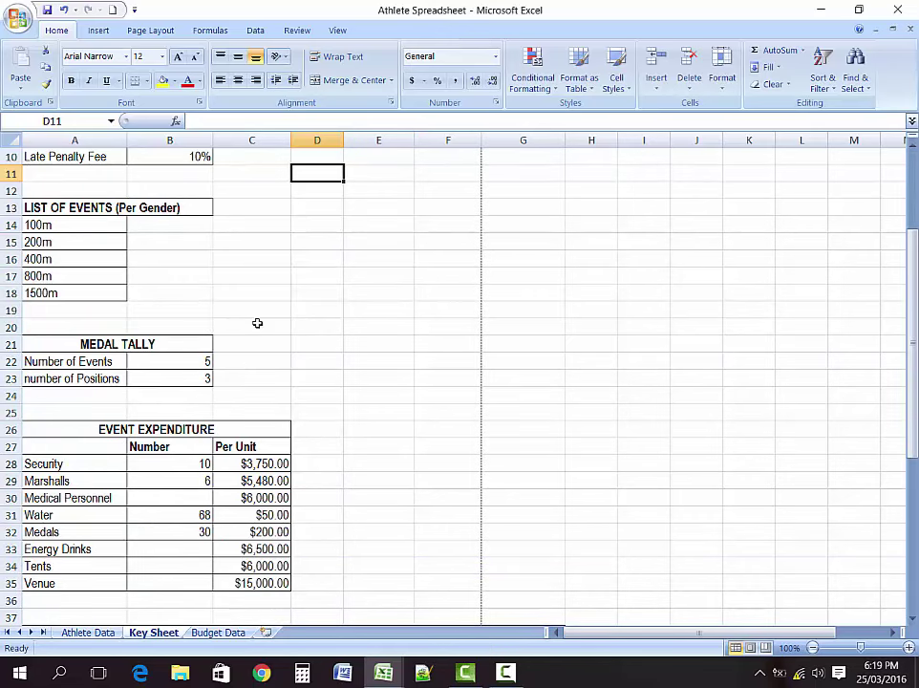
scroll(257, 322, down, 5)
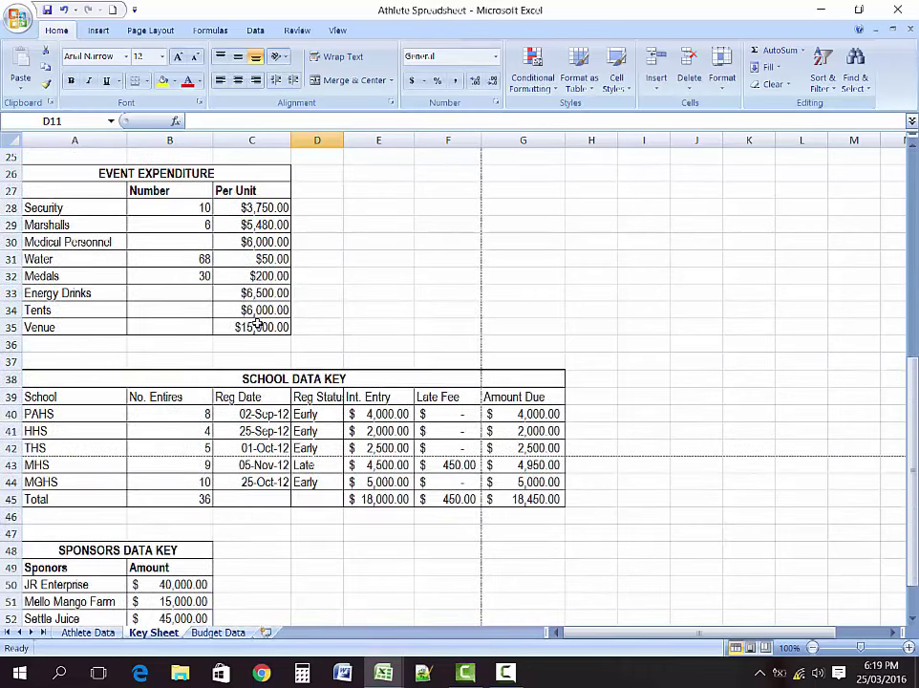
scroll(257, 324, up, 1)
scroll(257, 325, up, 1)
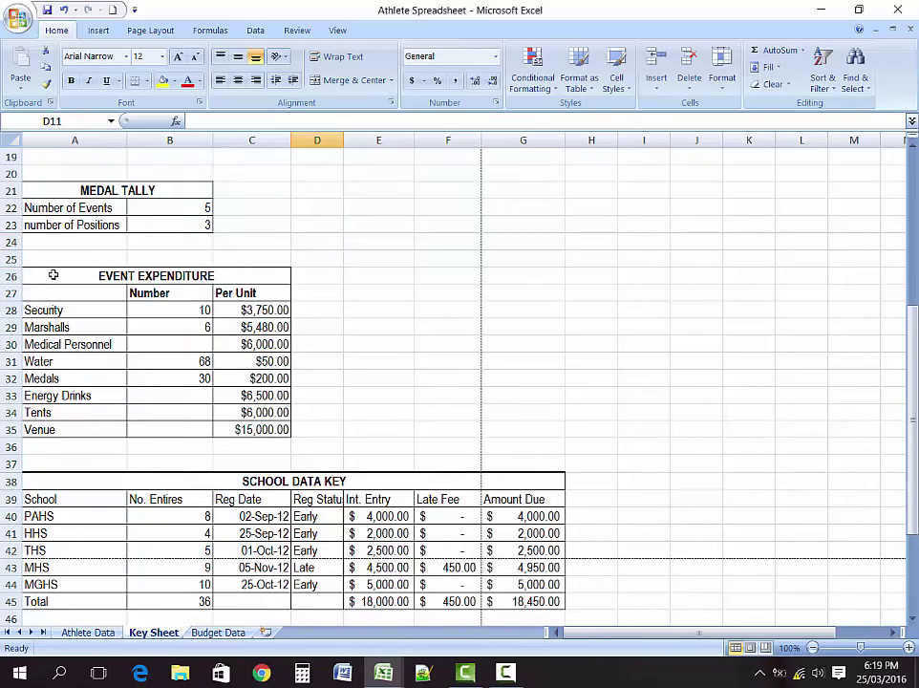
click(270, 277)
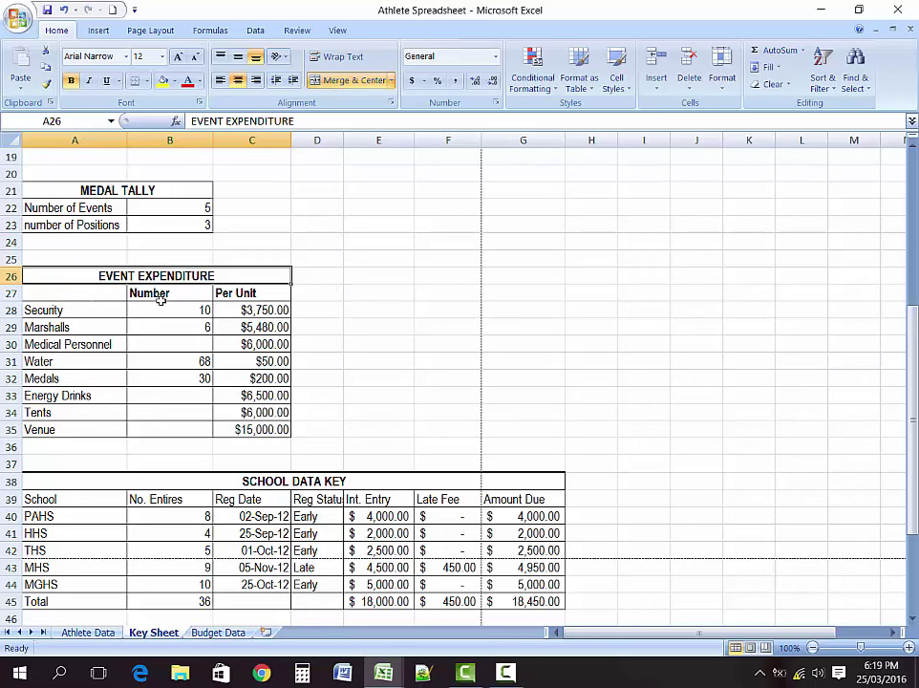
click(74, 298)
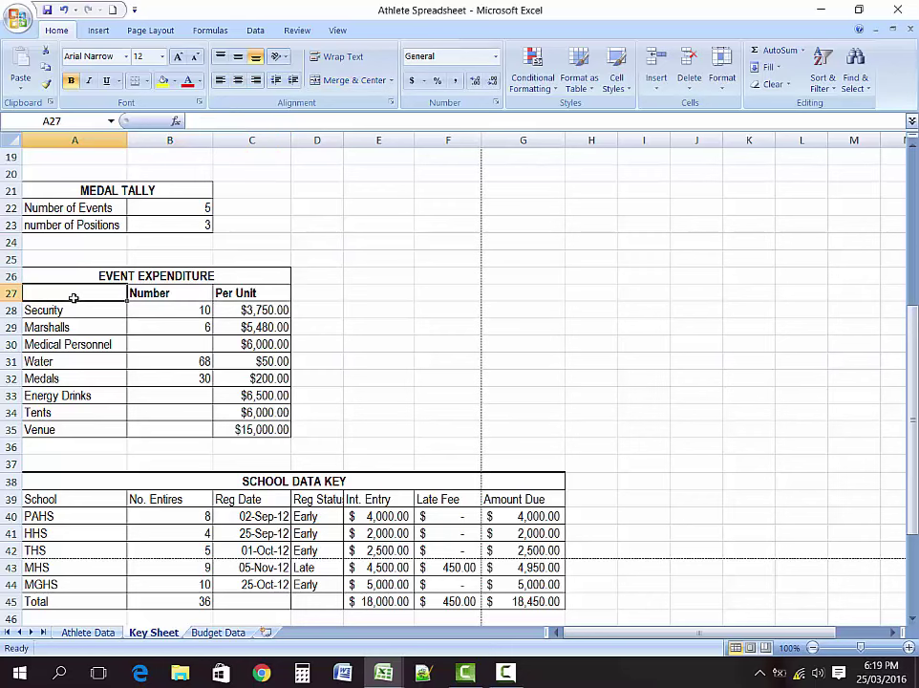
text(Items)
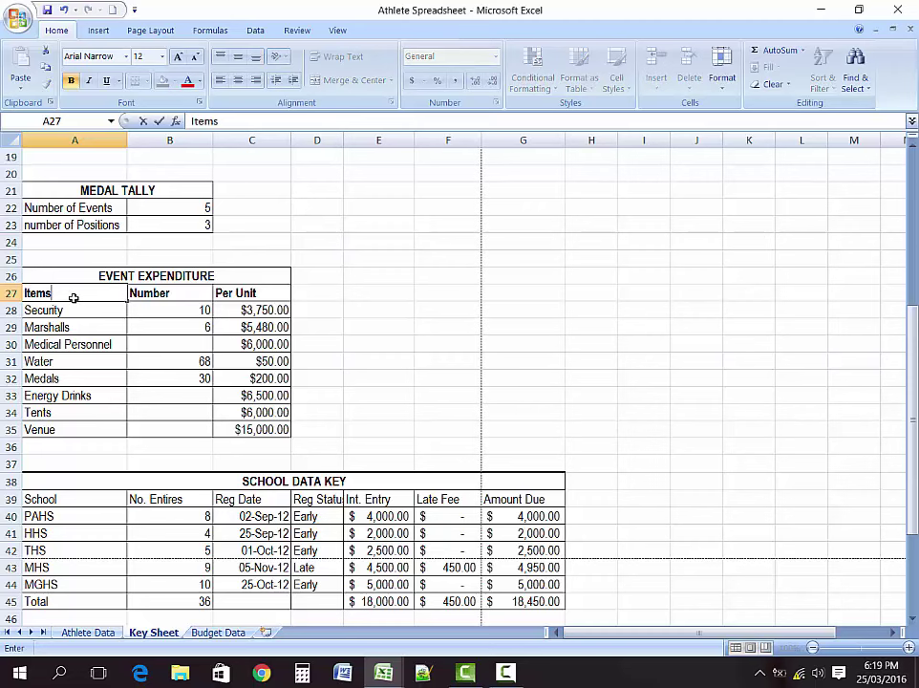
click(167, 311)
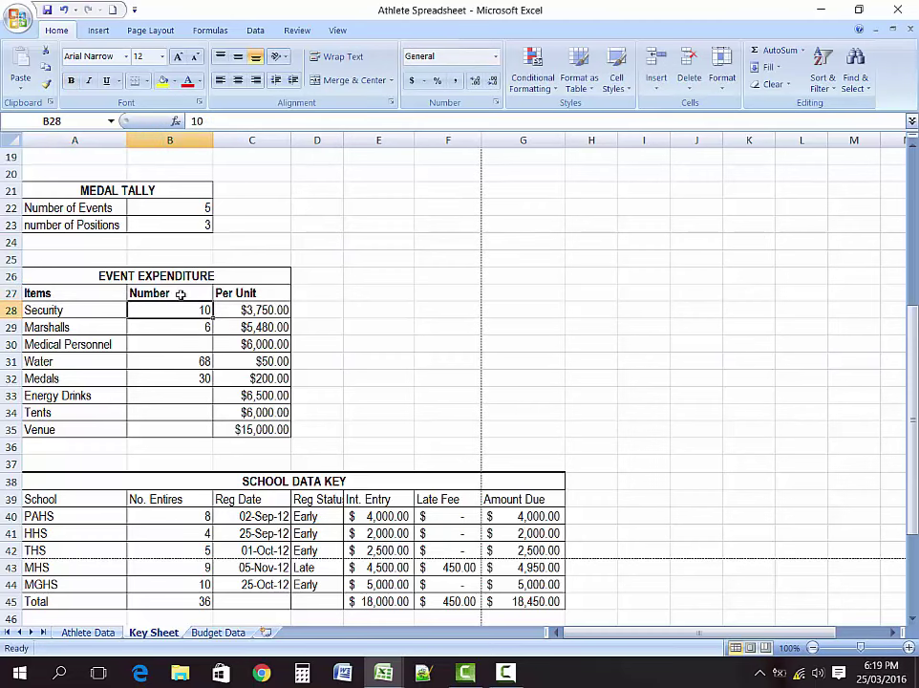
Change the Per Unit heading in the Event Expenditure table to Cost Per Unit
click(179, 295)
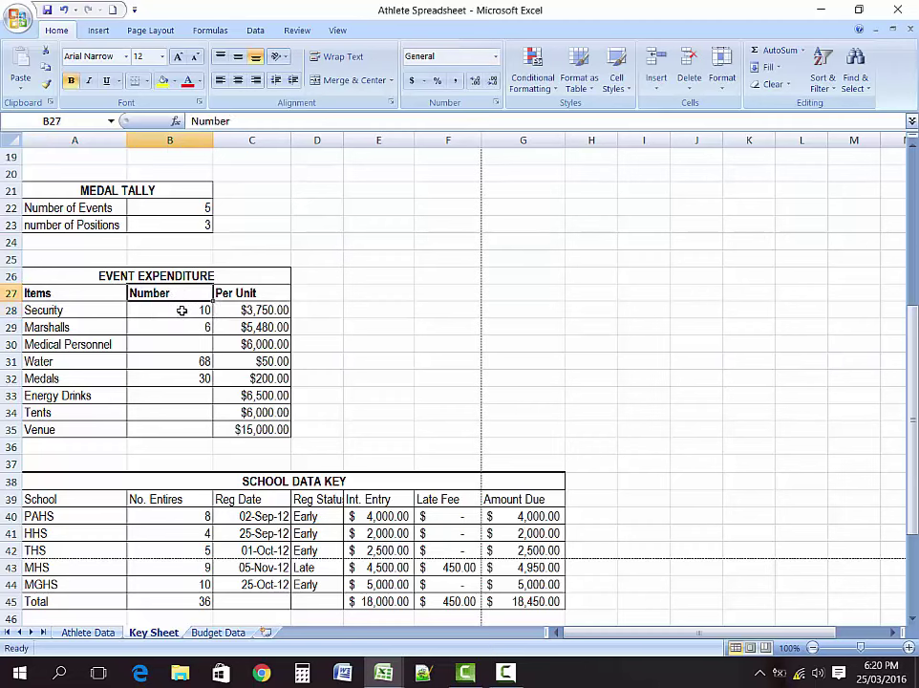
click(247, 294)
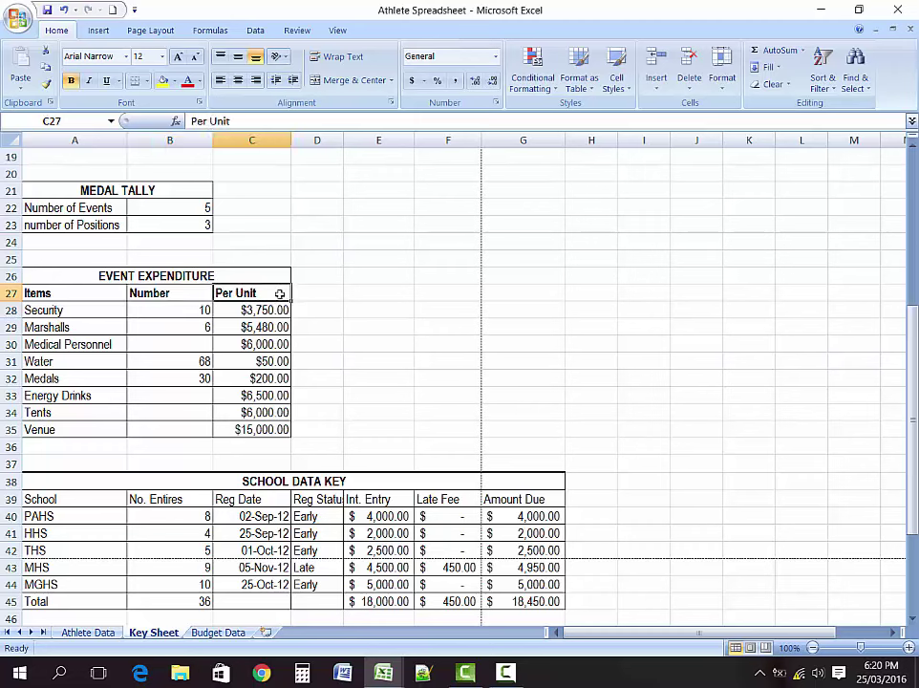
click(261, 121)
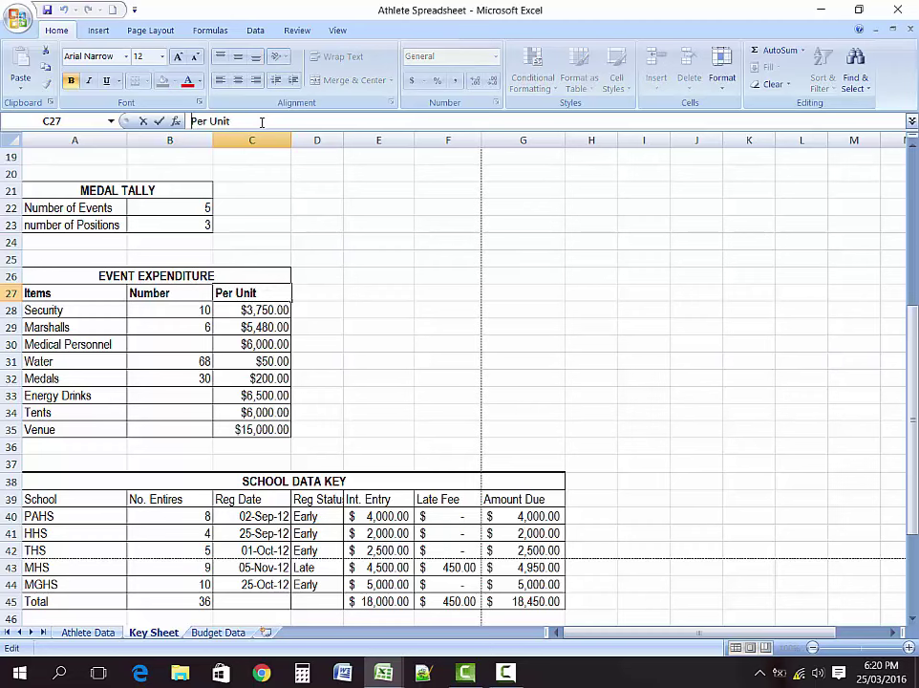
key(Home)
text(Cost)
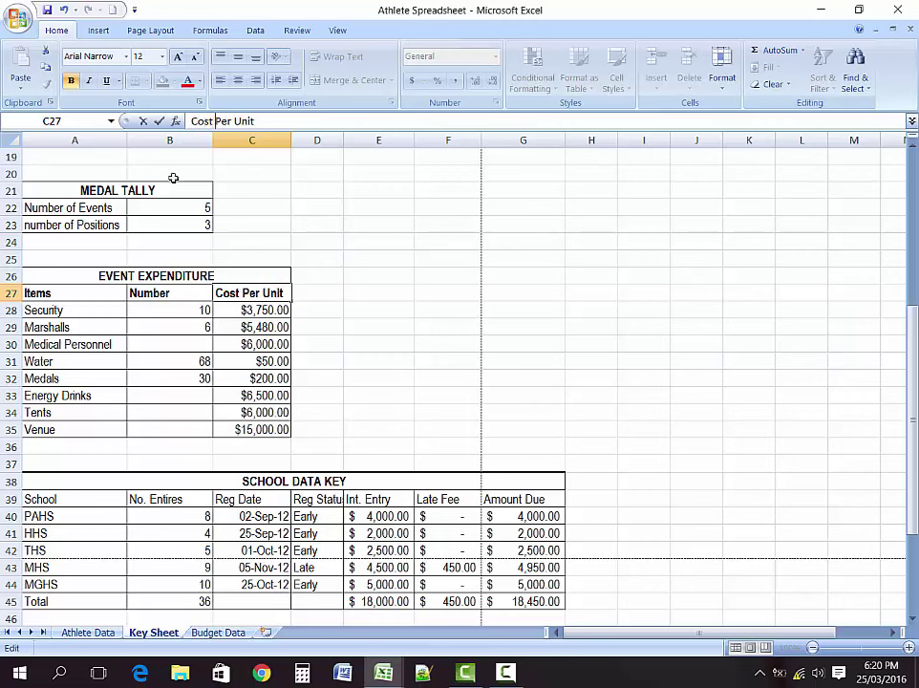
click(160, 342)
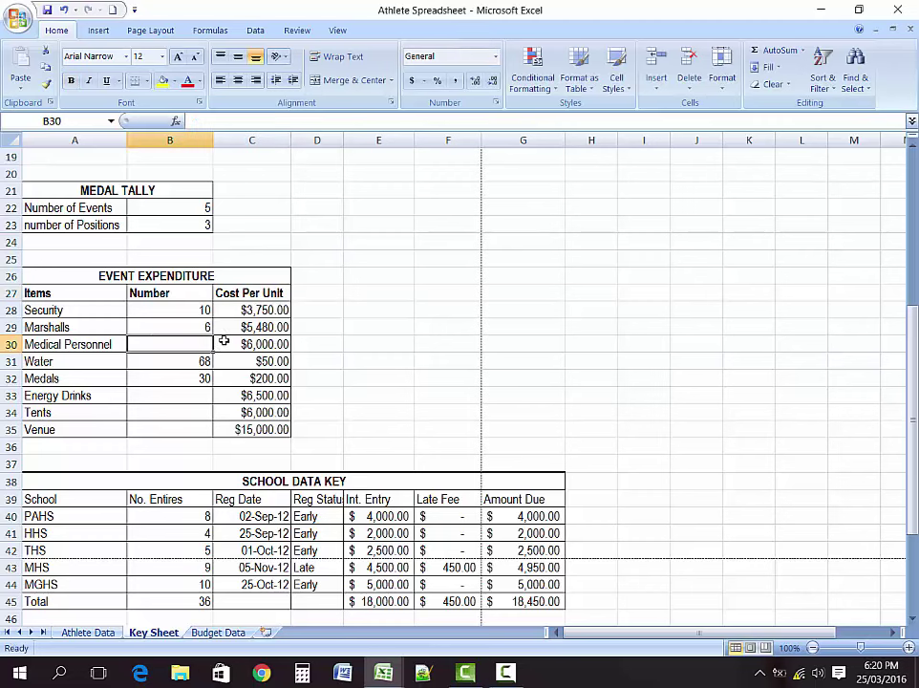
Review the number and cost per unit of Security, Marshalls and Medical Personnel in the Event Expenditure table
click(189, 309)
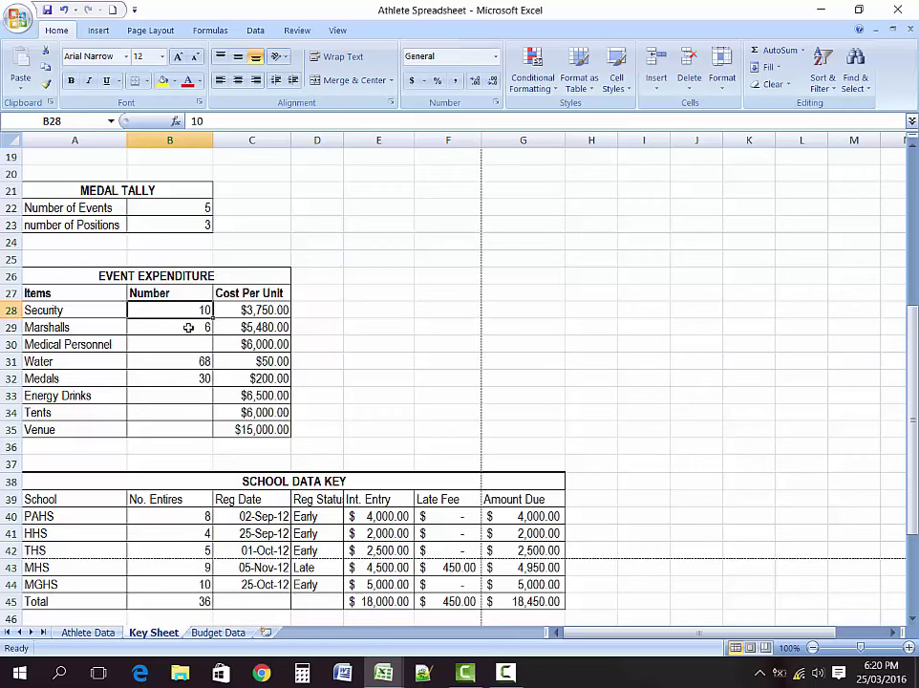
click(189, 328)
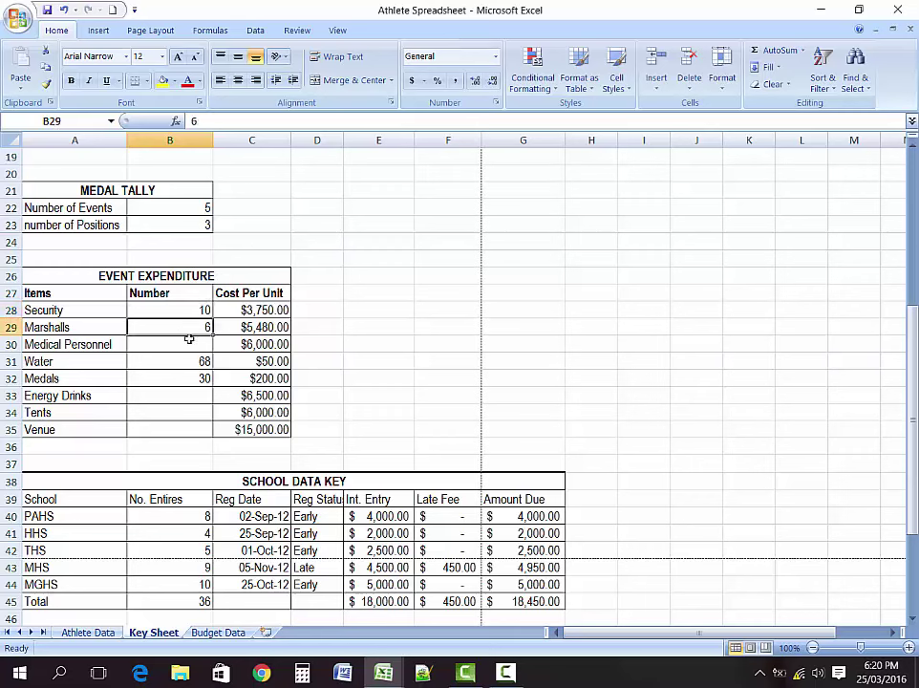
click(191, 344)
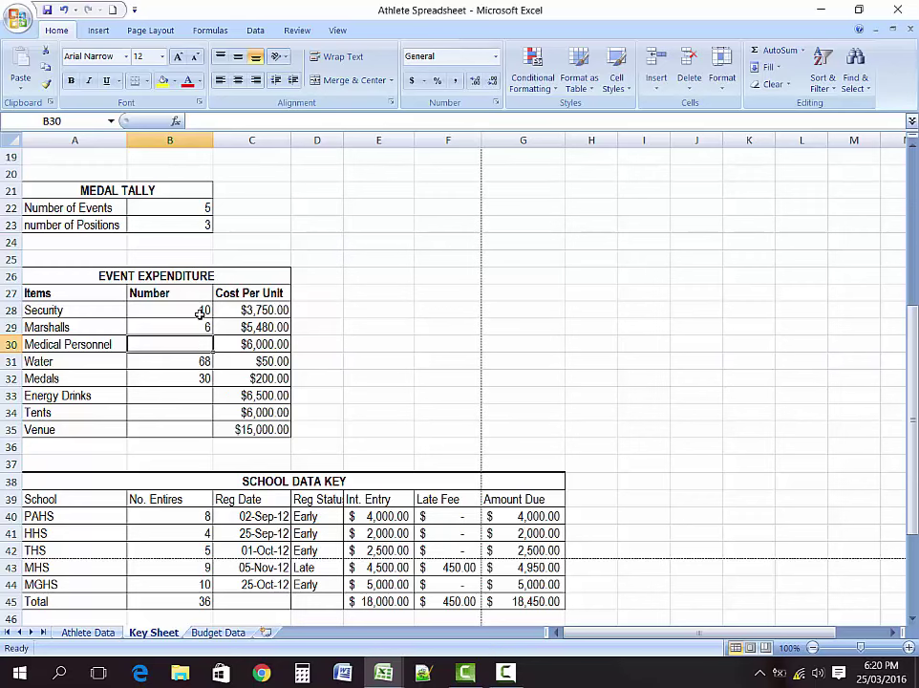
click(203, 312)
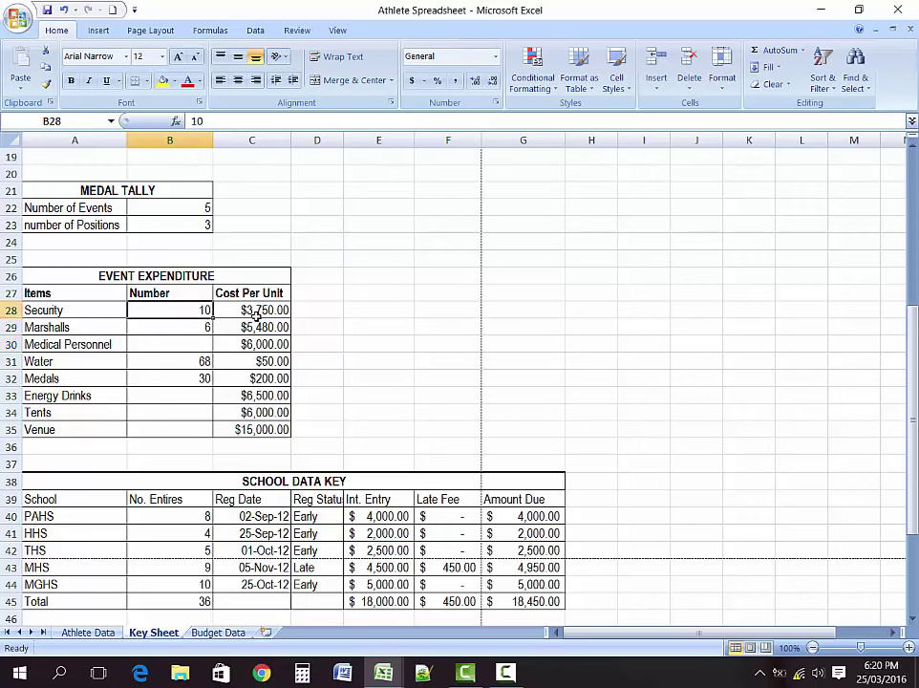
click(281, 312)
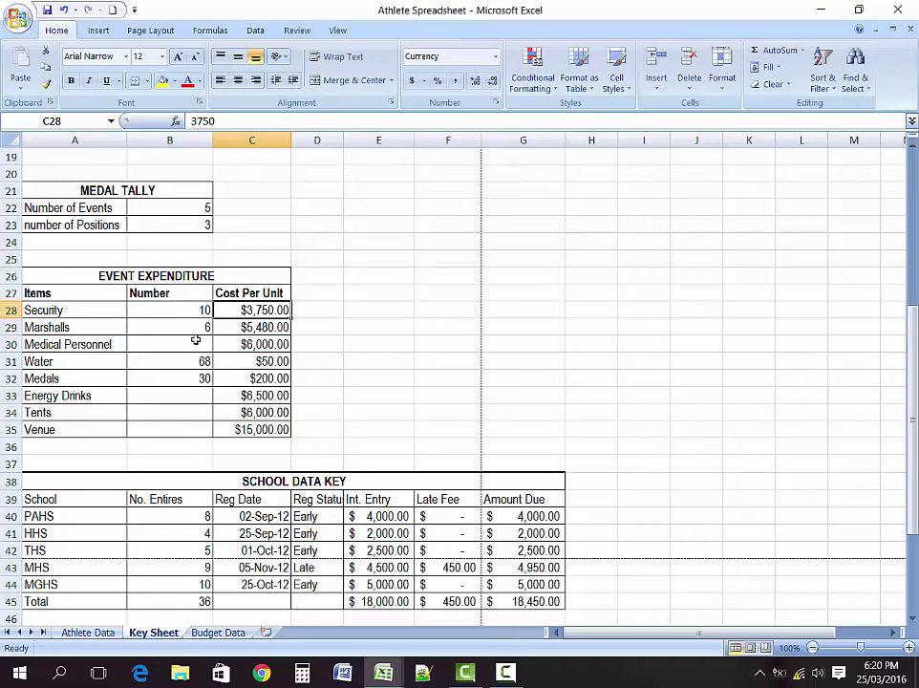
click(274, 327)
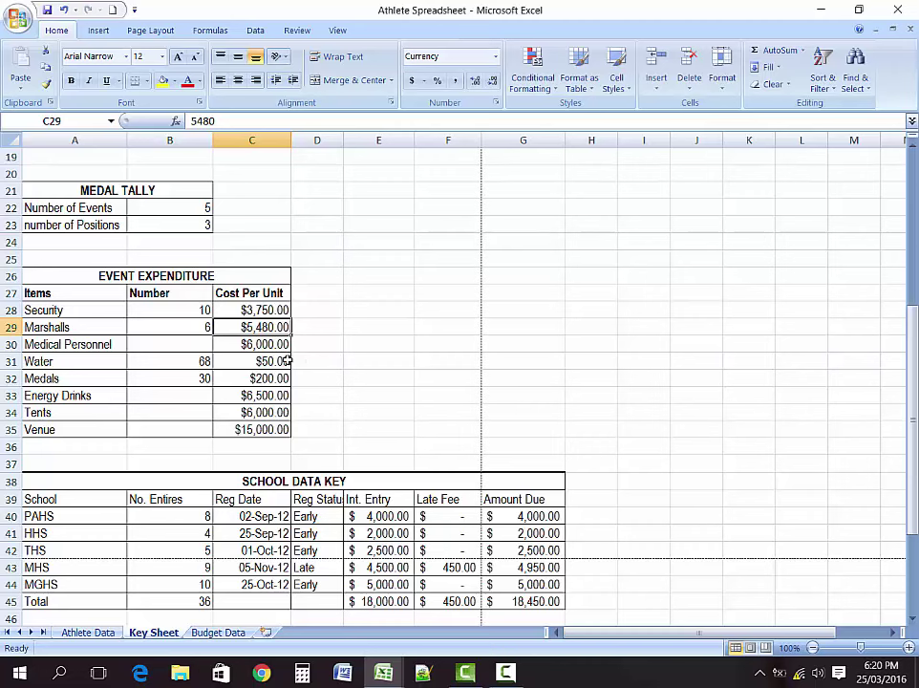
click(177, 346)
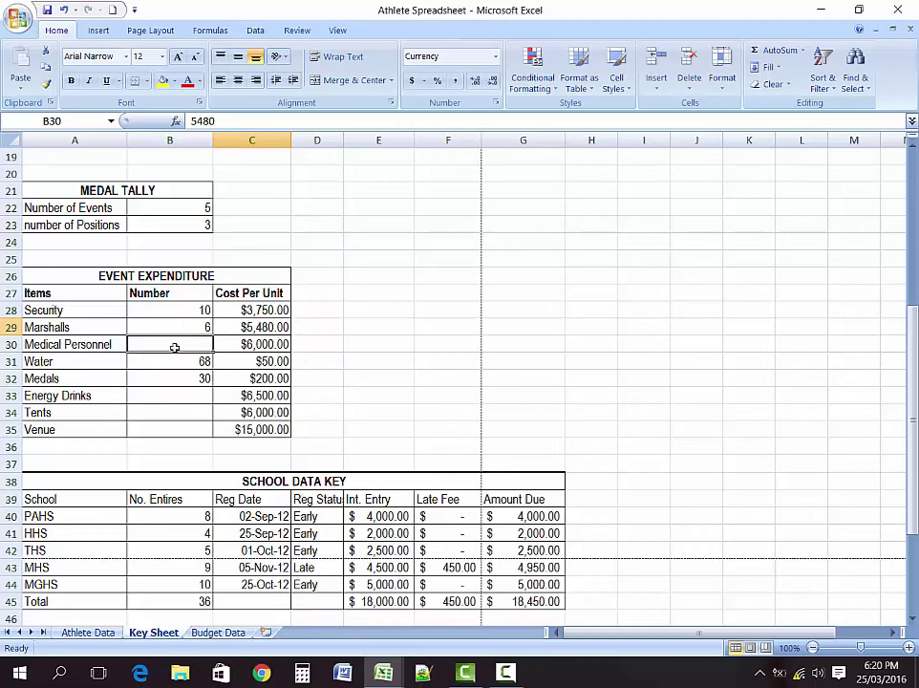
click(270, 346)
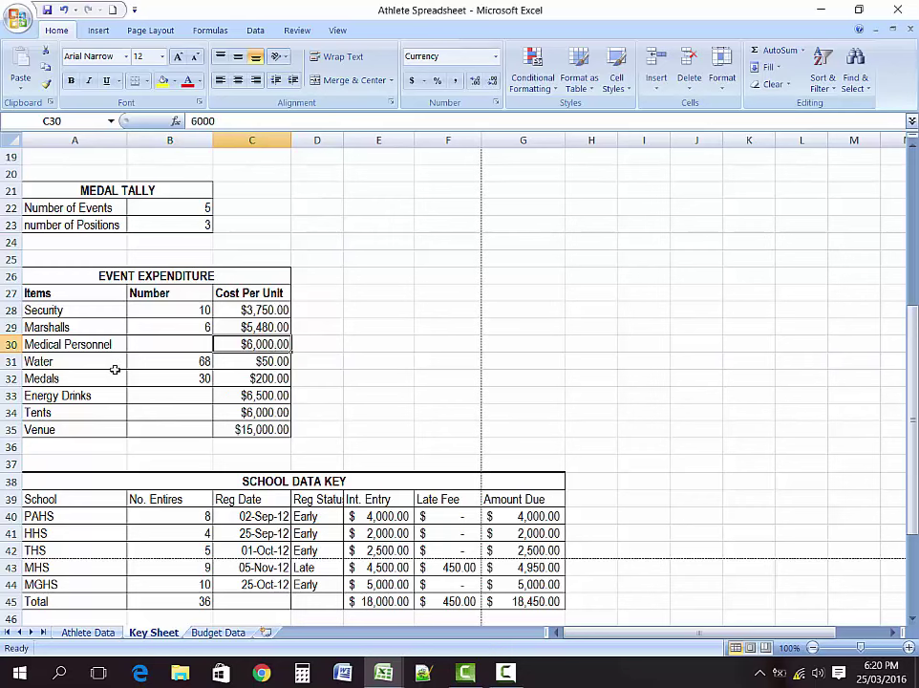
Examine the Water and Medals number formulas and the unit costs of Energy Drinks, Tents and Venue in the Event Expenditure table
click(168, 362)
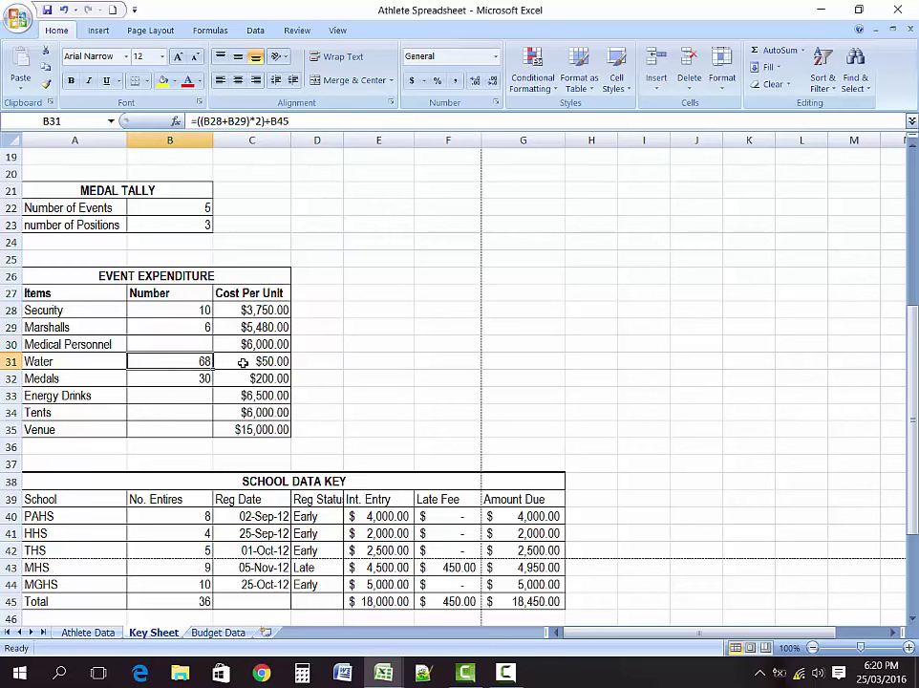
click(276, 361)
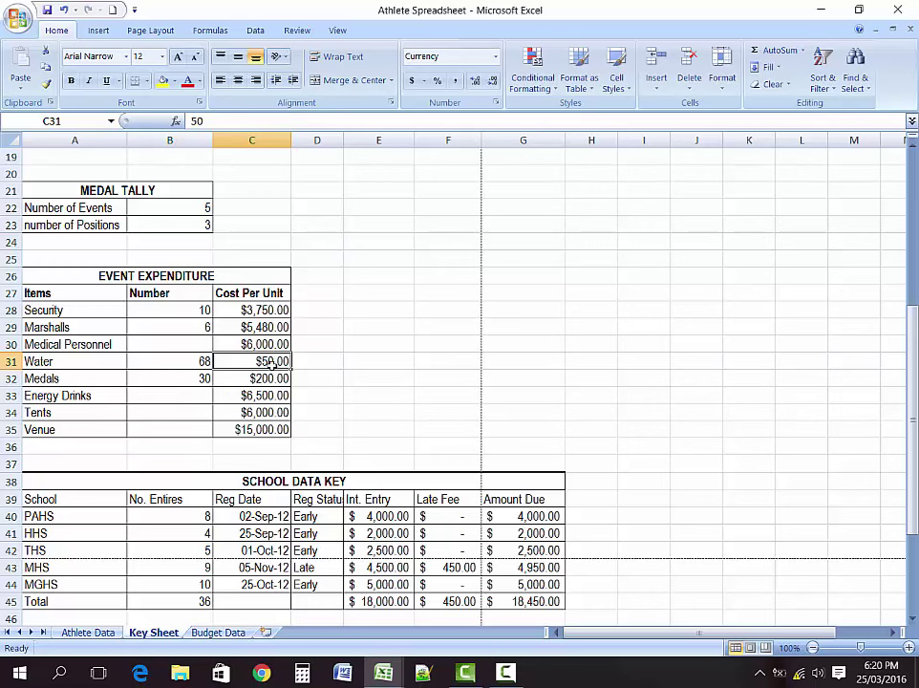
click(184, 364)
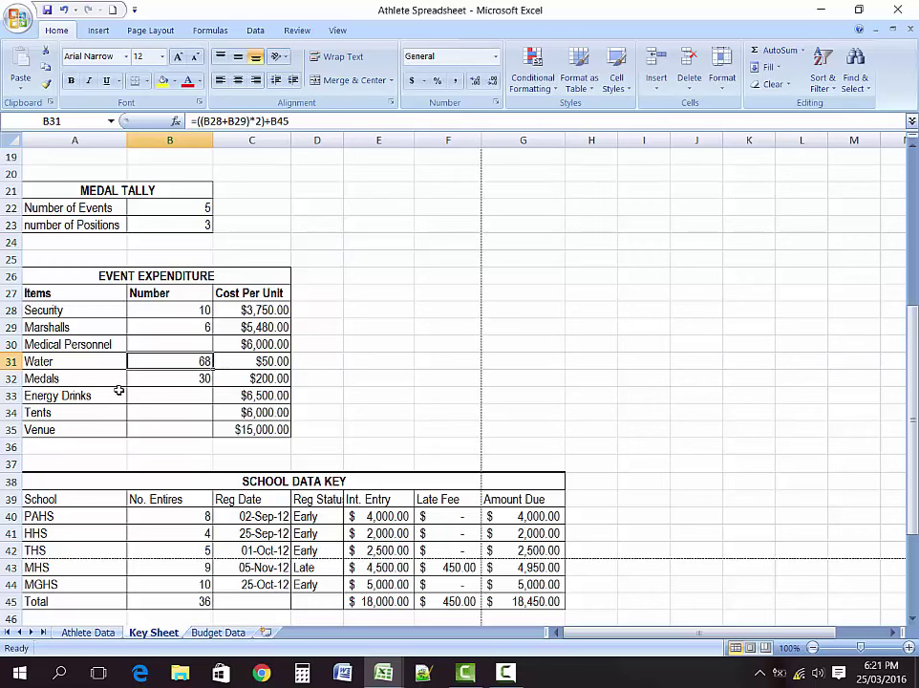
click(189, 380)
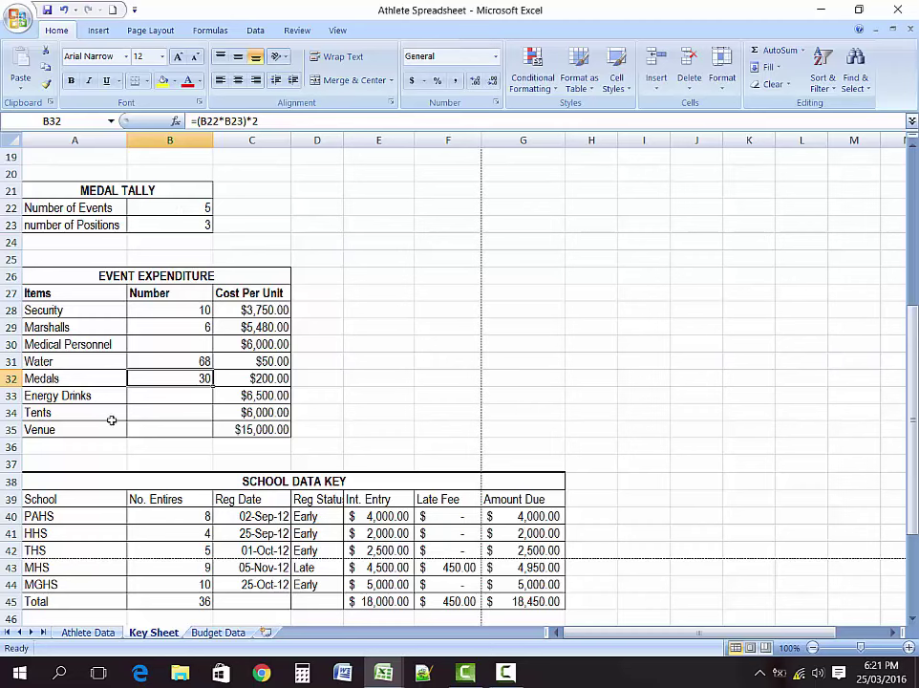
click(271, 396)
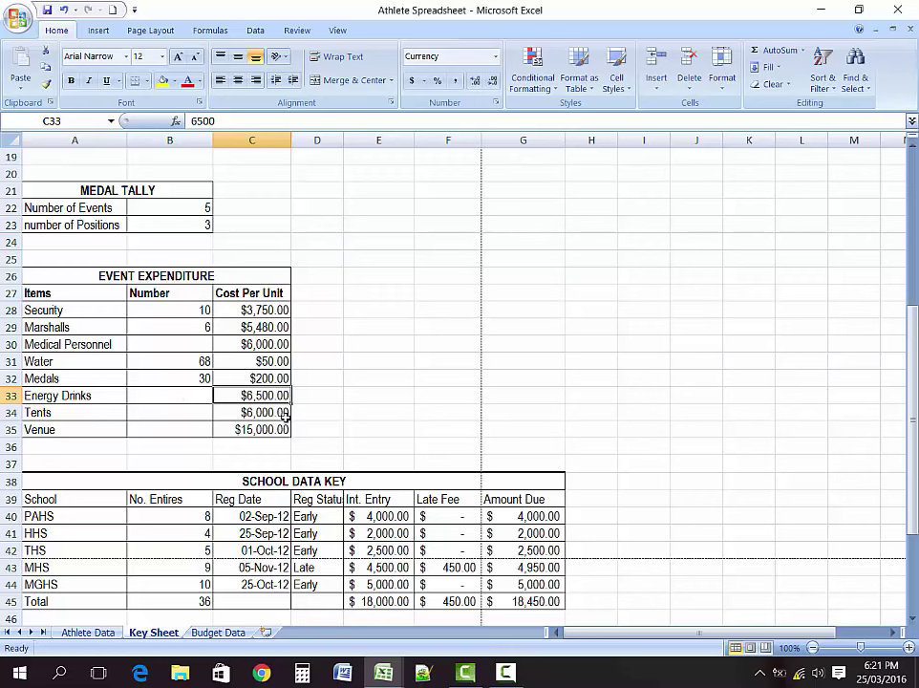
click(261, 414)
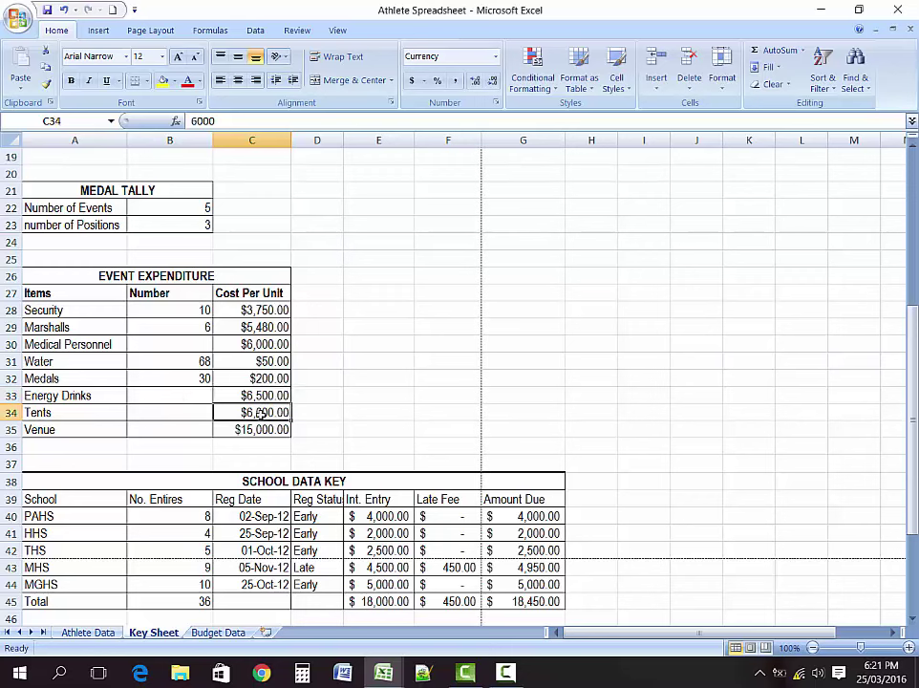
click(273, 431)
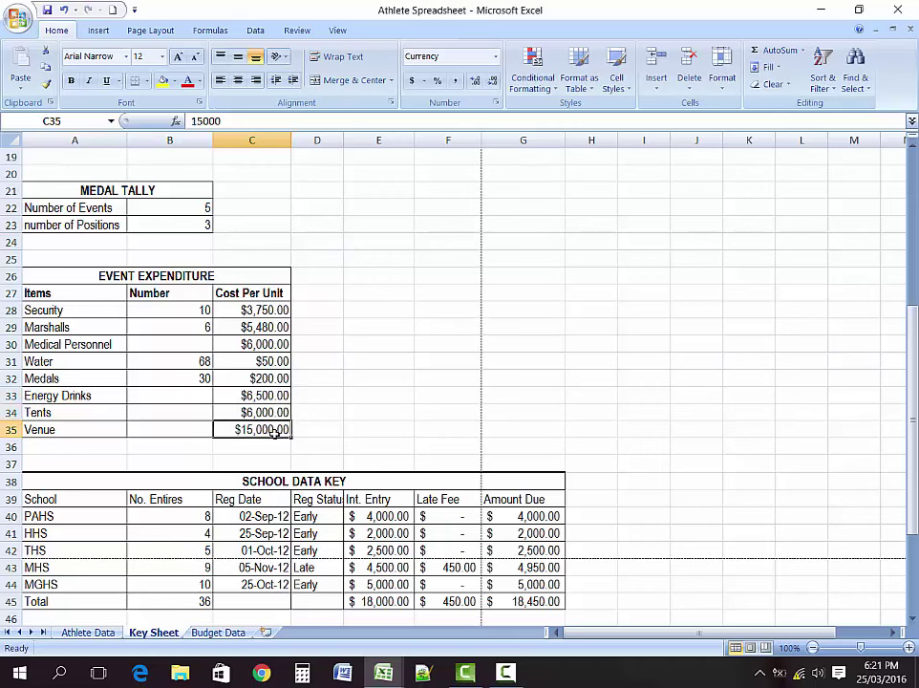
Check the Water quantity formula in cell B31 against the Security and Marshalls numbers and the School Data Key's total entries
click(189, 363)
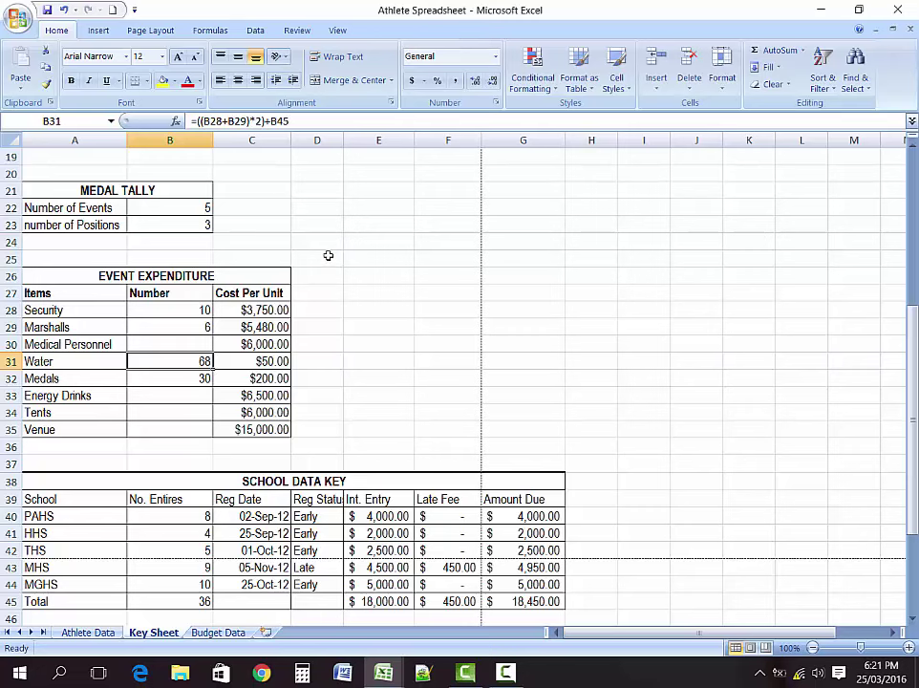
scroll(334, 248, up, 1)
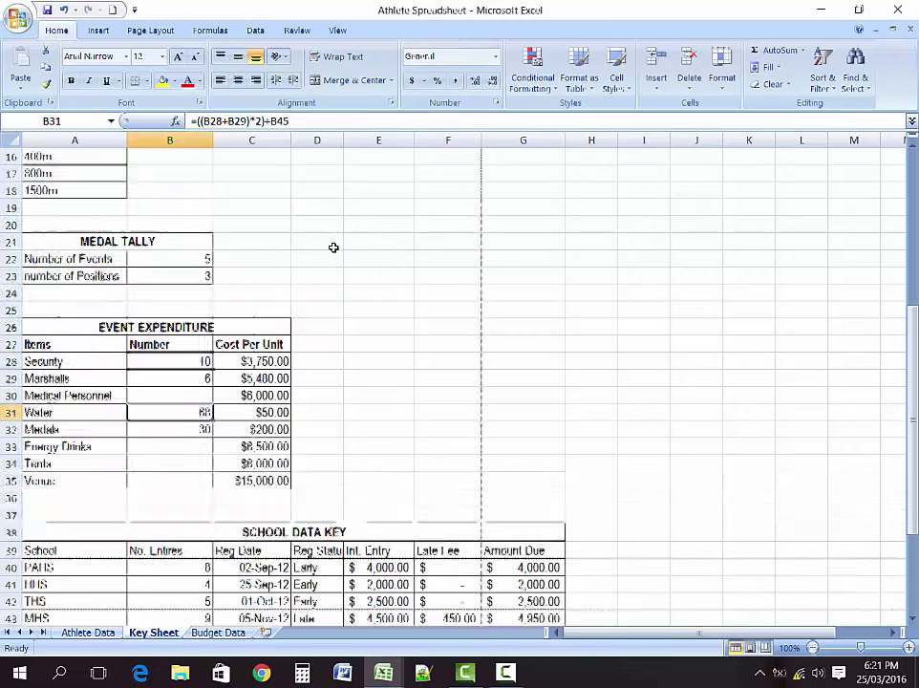
scroll(334, 247, up, 3)
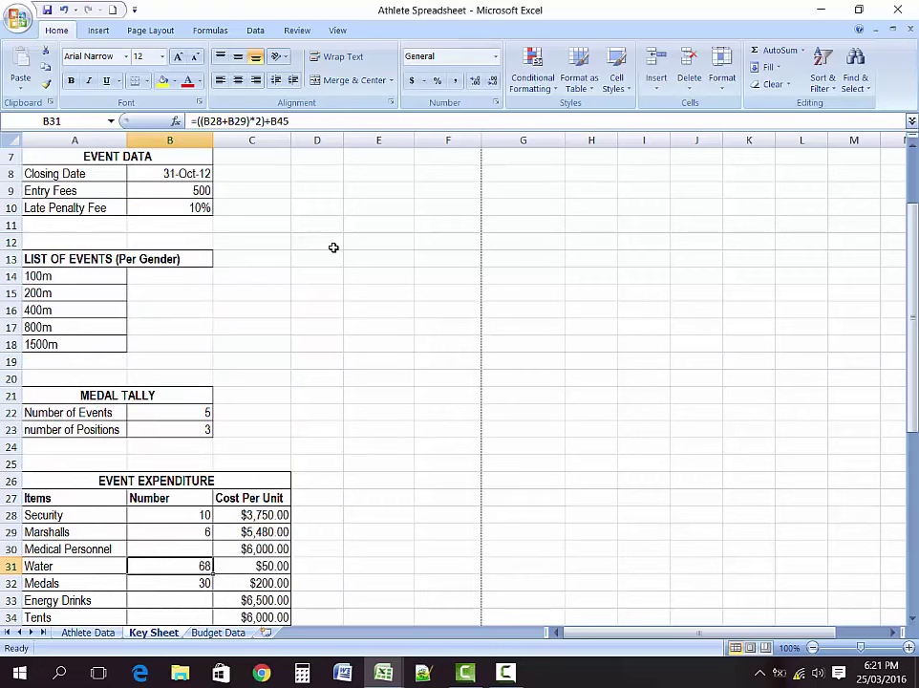
scroll(334, 247, up, 2)
scroll(333, 247, down, 8)
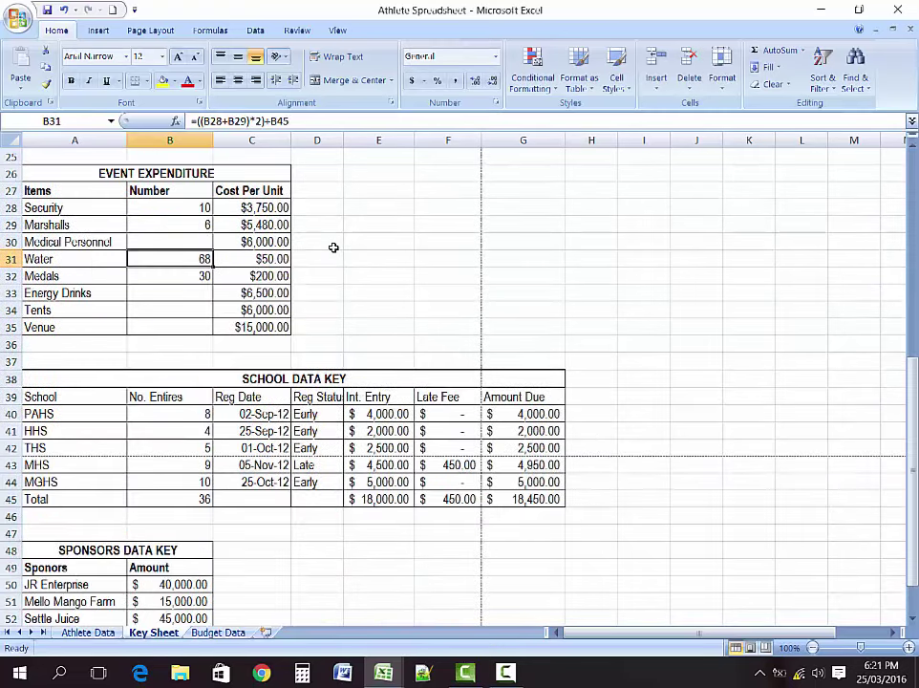
scroll(333, 247, down, 2)
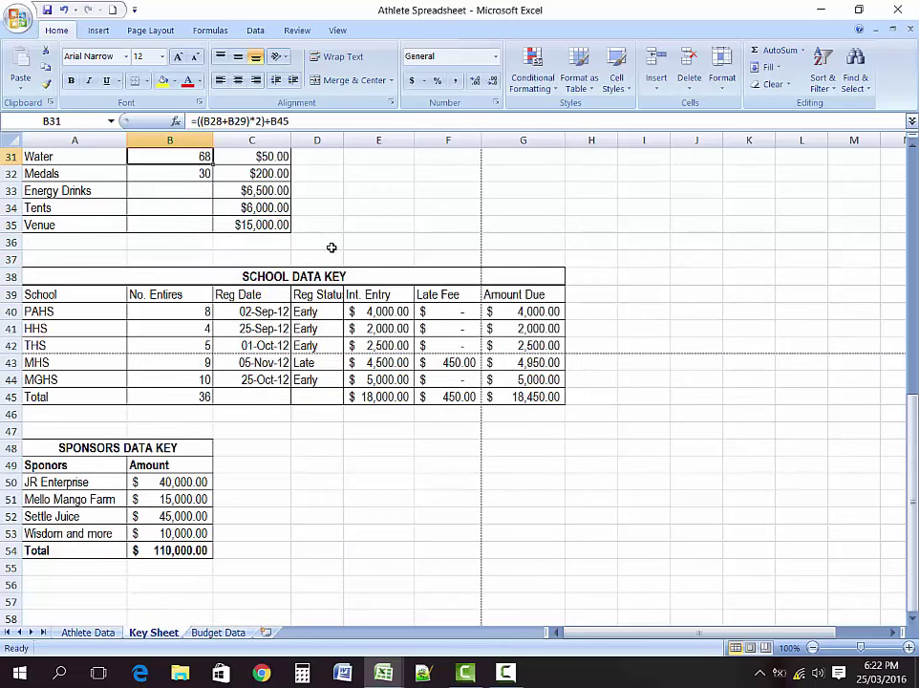
scroll(362, 219, up, 3)
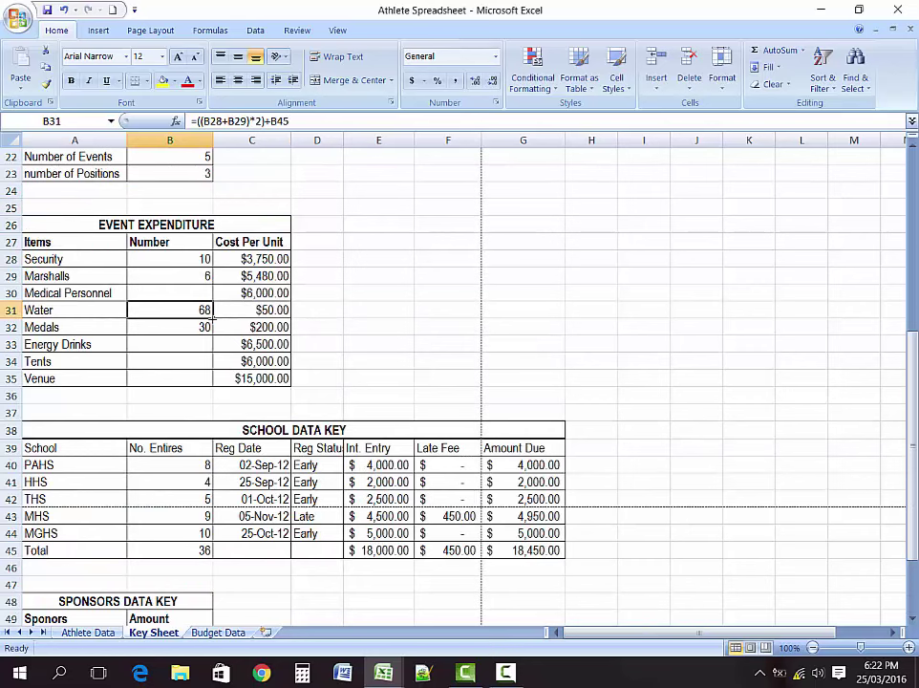
click(236, 308)
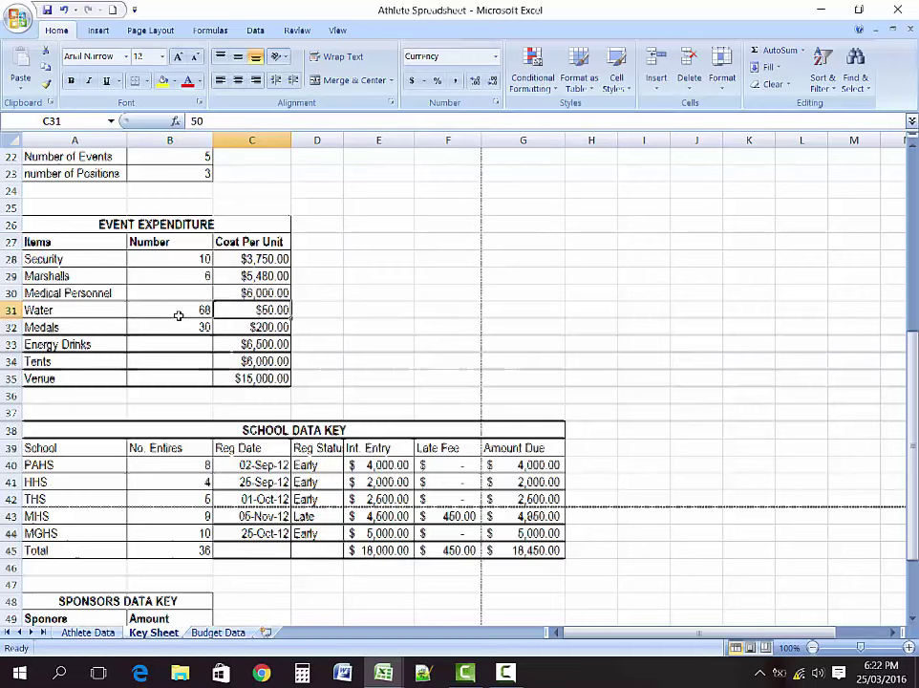
scroll(177, 320, down, 3)
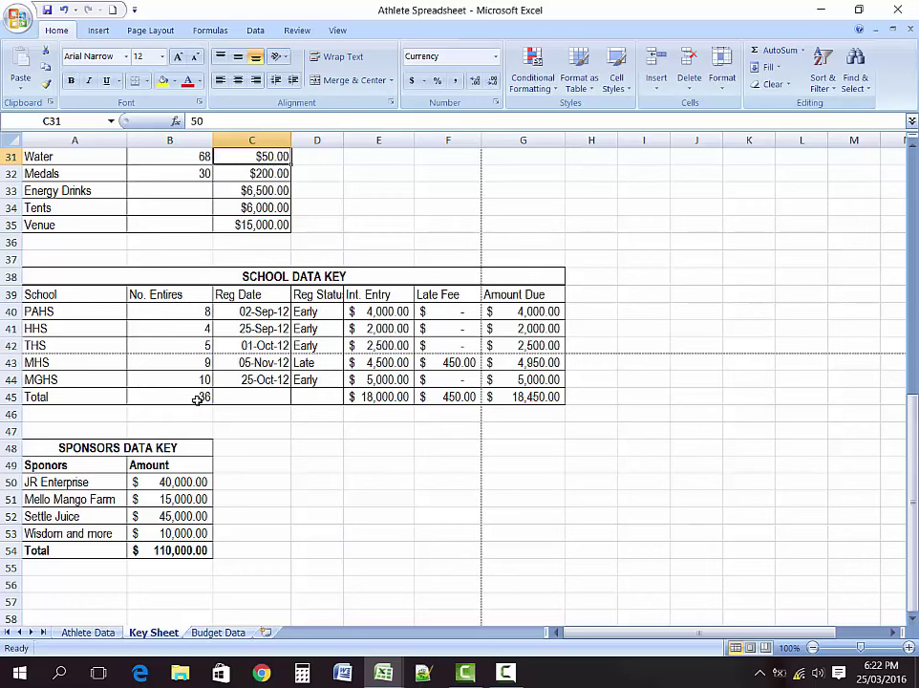
scroll(199, 309, up, 3)
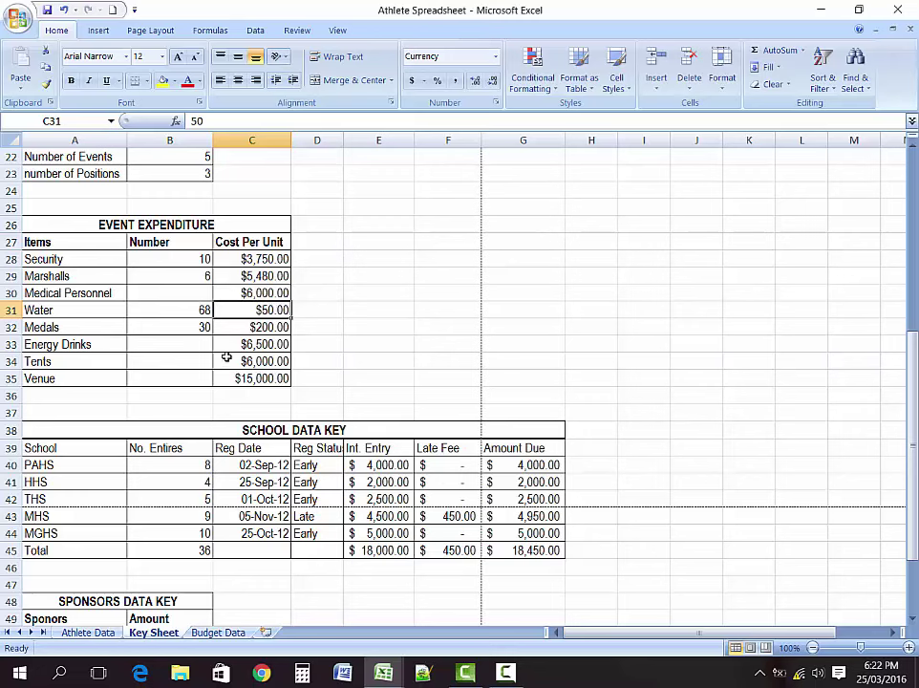
scroll(142, 376, down, 3)
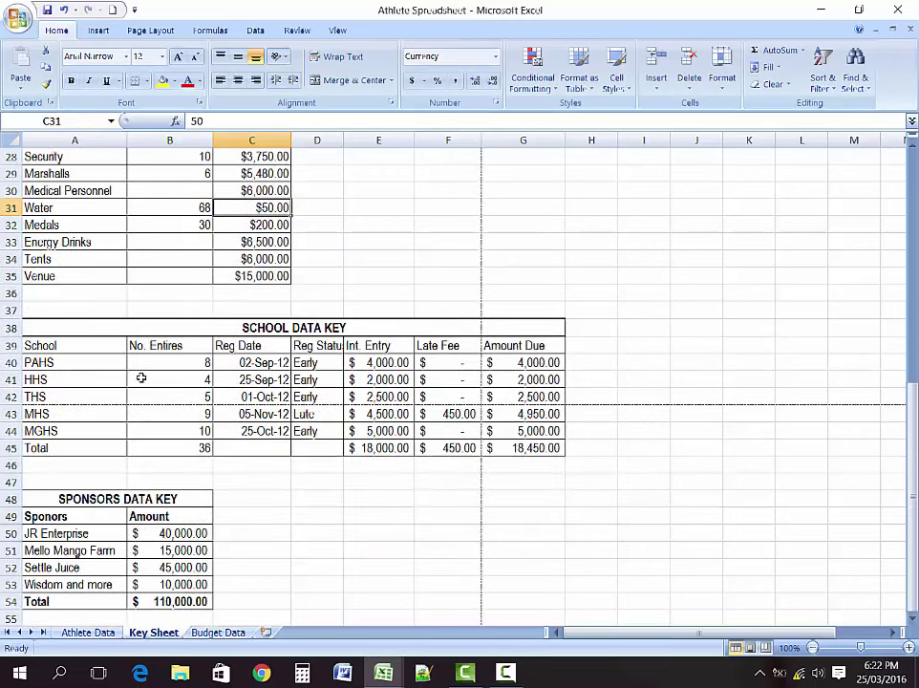
scroll(142, 378, down, 1)
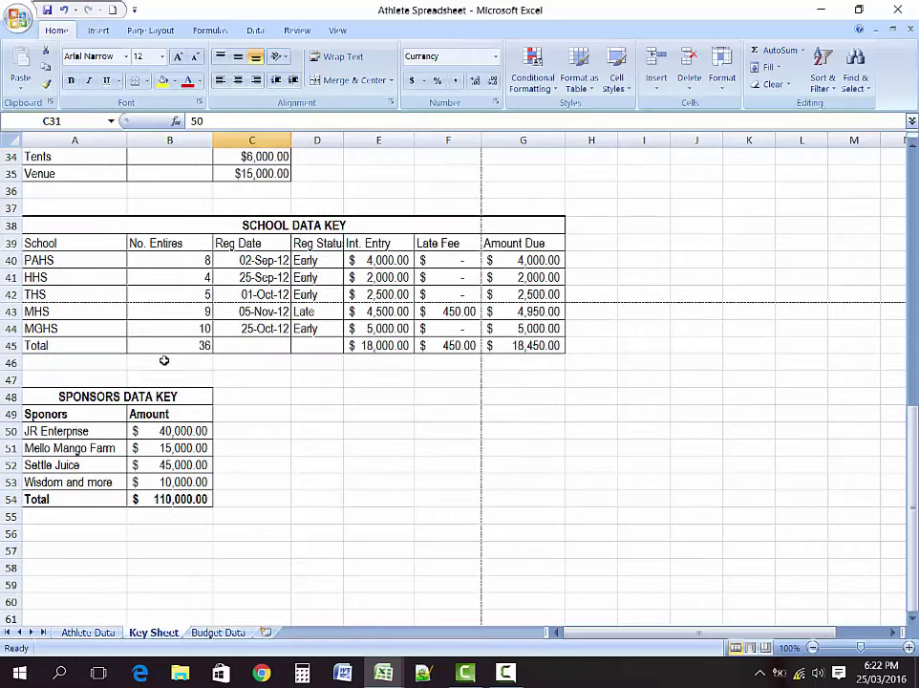